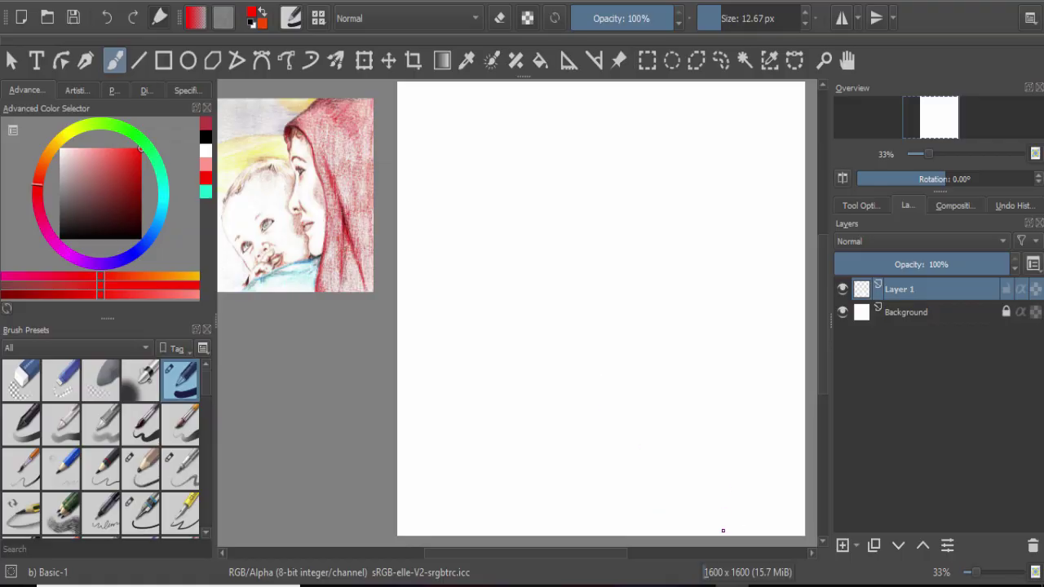
Draw a long red freehand line up from the canvas bottom on Layer 1.
mouse_move(723, 530)
left_mouse_down()
mouse_move(740, 333)
mouse_move(737, 240)
mouse_move(721, 189)
left_mouse_up()
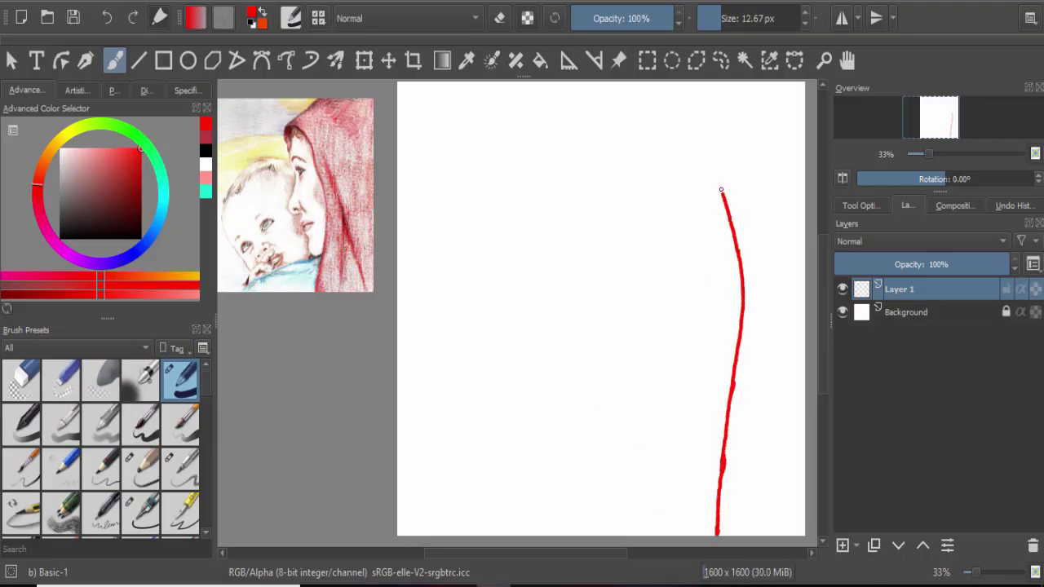
Paint out the stray hook in white and join the red line to the top at 11 px.
mouse_move(657, 229)
left_mouse_down()
mouse_move(676, 182)
mouse_move(718, 171)
mouse_move(710, 151)
mouse_move(745, 98)
left_mouse_up()
left_click(109, 20)
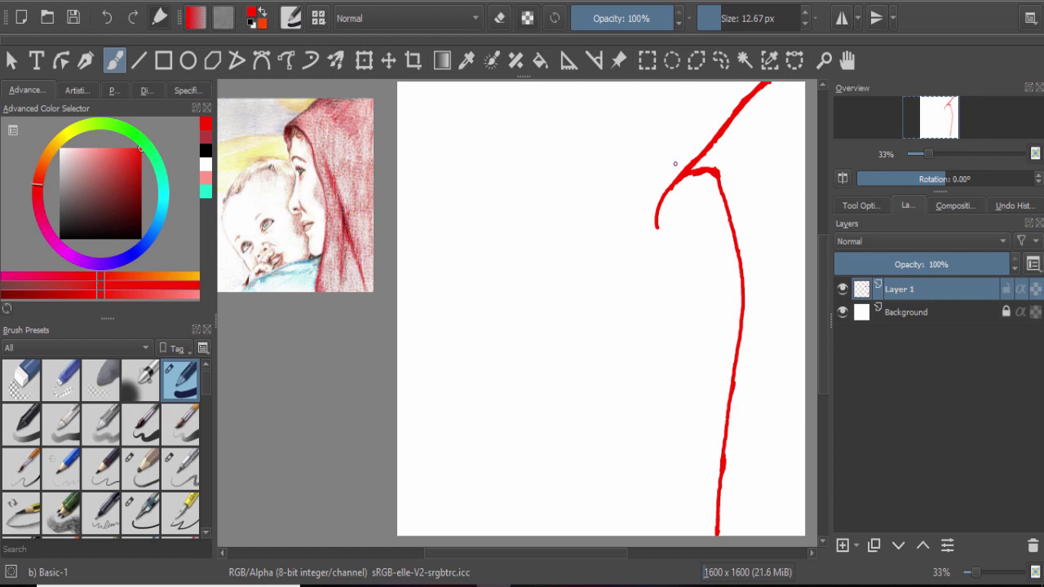
key("x")
left_click_drag(657, 226, 730, 118)
key("x")
left_click(718, 18)
left_click_drag(715, 169, 731, 121)
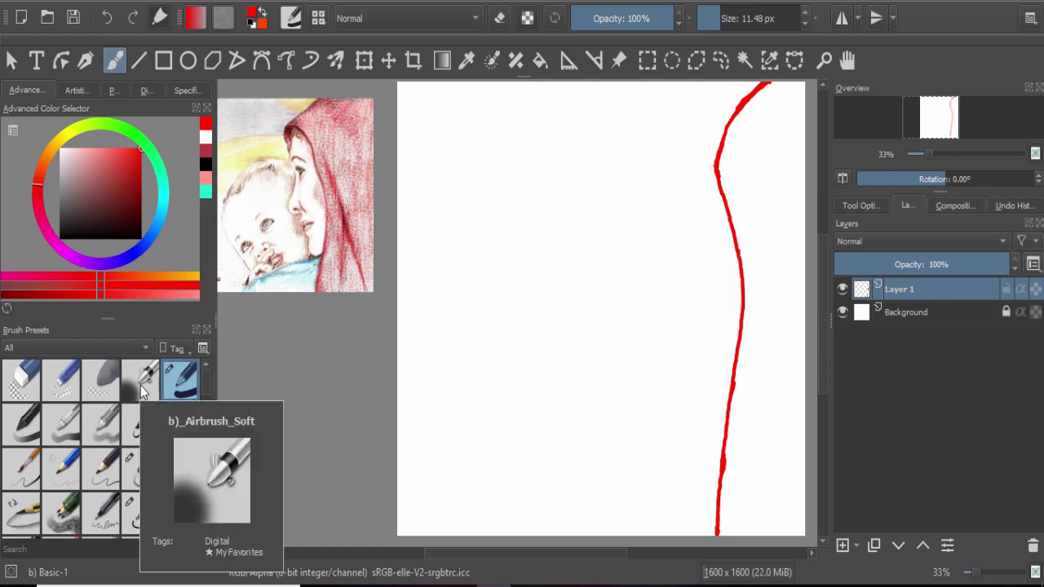
Shade red with Pencil-6 Quick Shade from the curve's bottom up to the top.
left_click(61, 512)
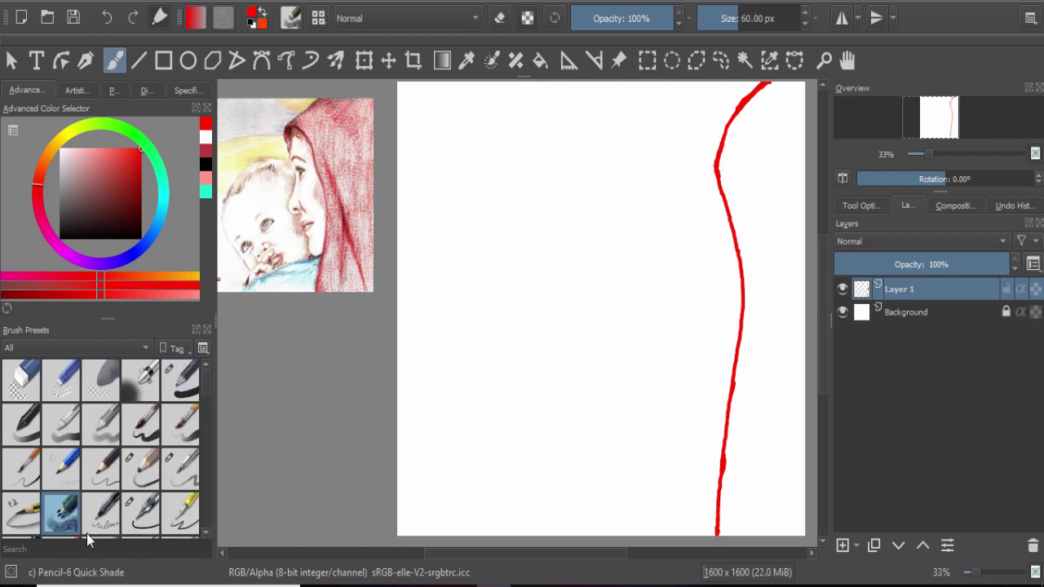
mouse_move(724, 526)
left_mouse_down()
mouse_move(738, 478)
mouse_move(783, 527)
mouse_move(730, 456)
left_mouse_up()
mouse_move(787, 514)
left_mouse_down()
mouse_move(733, 453)
mouse_move(795, 530)
mouse_move(735, 395)
left_mouse_up()
mouse_move(803, 497)
left_mouse_down()
mouse_move(739, 400)
mouse_move(739, 384)
mouse_move(803, 465)
mouse_move(746, 351)
left_mouse_up()
mouse_move(738, 310)
left_mouse_down()
mouse_move(804, 424)
mouse_move(743, 216)
left_mouse_up()
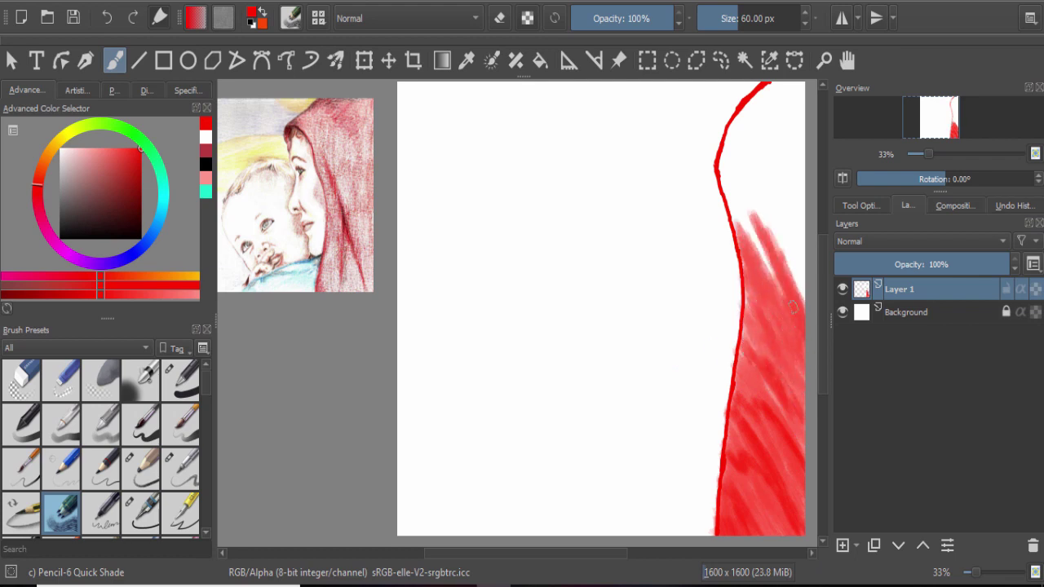
mouse_move(803, 302)
left_mouse_down()
mouse_move(730, 140)
mouse_move(804, 245)
mouse_move(771, 90)
mouse_move(722, 163)
mouse_move(767, 85)
mouse_move(768, 174)
mouse_move(752, 90)
left_mouse_up()
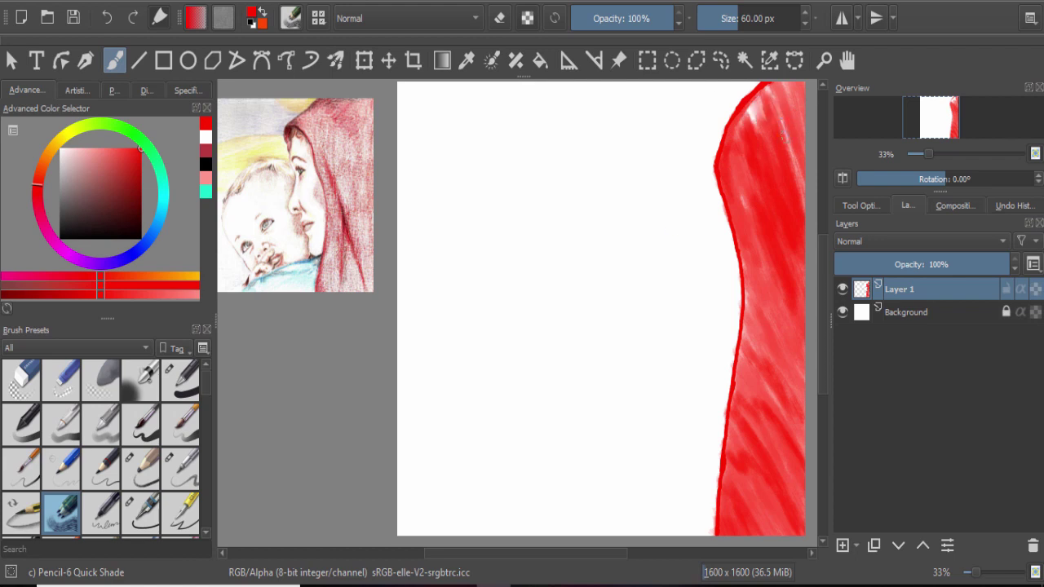
Add more red shading inside the shape and darken its left edge.
left_click_drag(803, 204, 749, 86)
left_click_drag(803, 440, 759, 257)
left_click_drag(755, 302, 742, 232)
mouse_move(719, 509)
left_mouse_down()
mouse_move(742, 273)
mouse_move(720, 186)
mouse_move(734, 94)
mouse_move(758, 83)
left_mouse_up()
mouse_move(739, 535)
left_mouse_down()
mouse_move(766, 473)
mouse_move(795, 456)
left_mouse_up()
scroll(207, 396, "down", 2)
scroll(206, 395, "down", 3)
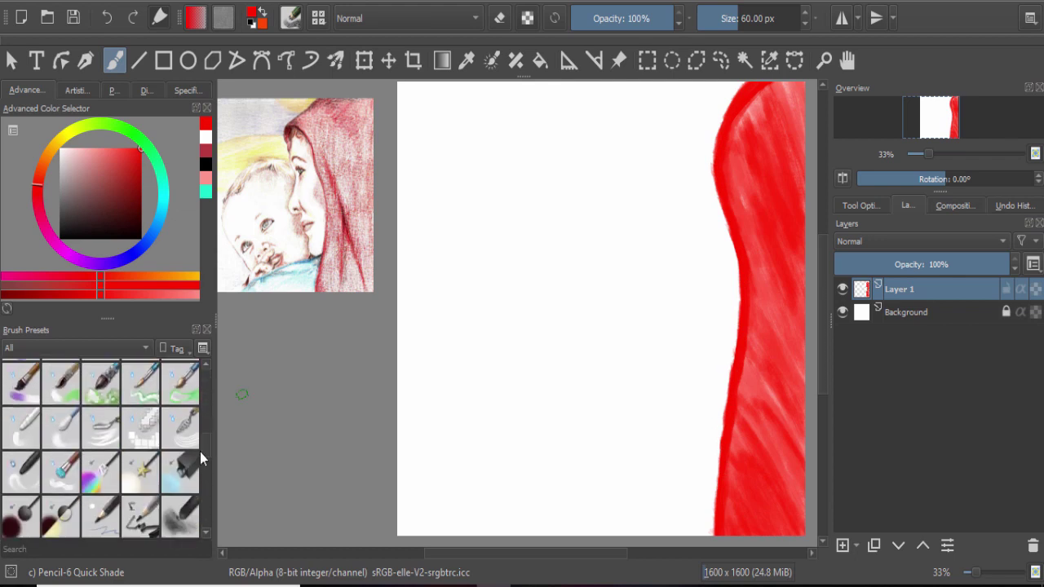
Smooth the red fill with the Blender Basic, Blender Blur and Adjust Dodge brushes.
left_click(20, 428)
left_click_drag(751, 522, 767, 454)
mouse_move(783, 375)
left_mouse_down()
mouse_move(740, 483)
mouse_move(779, 384)
left_mouse_up()
left_click(61, 429)
left_click_drag(762, 541, 787, 384)
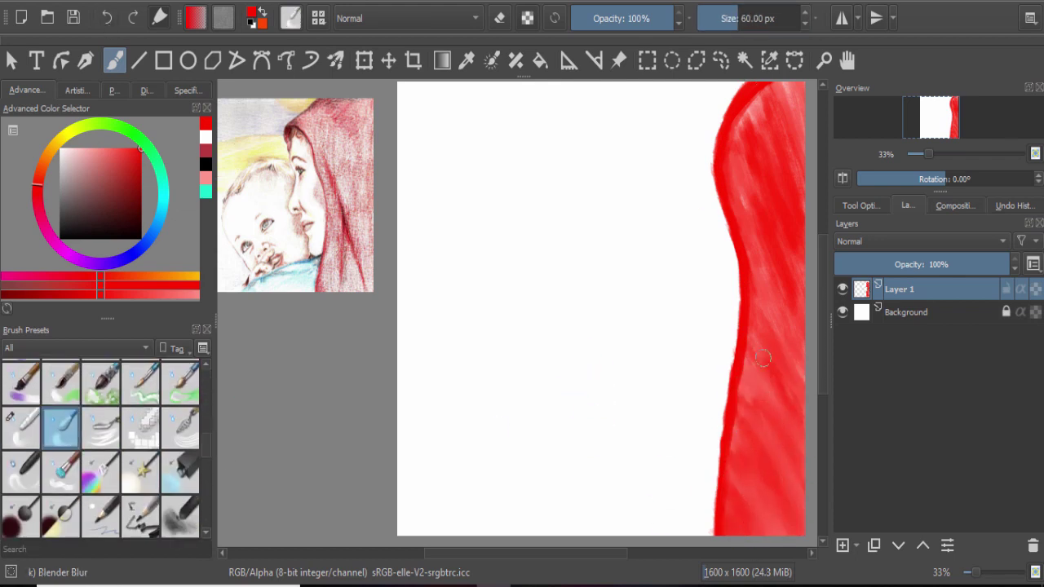
left_click_drag(739, 424, 785, 506)
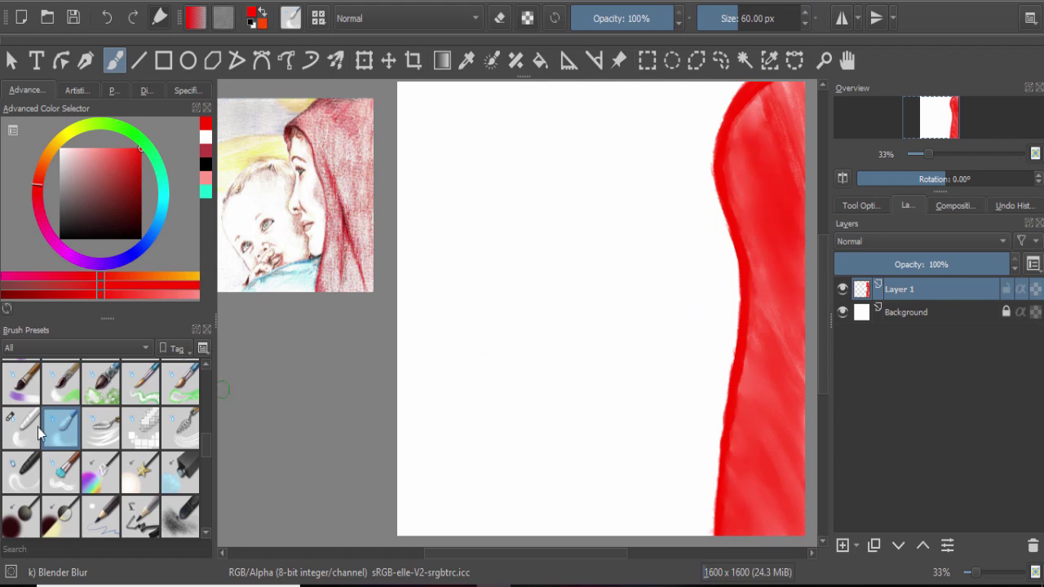
key("slash")
left_click_drag(804, 207, 772, 177)
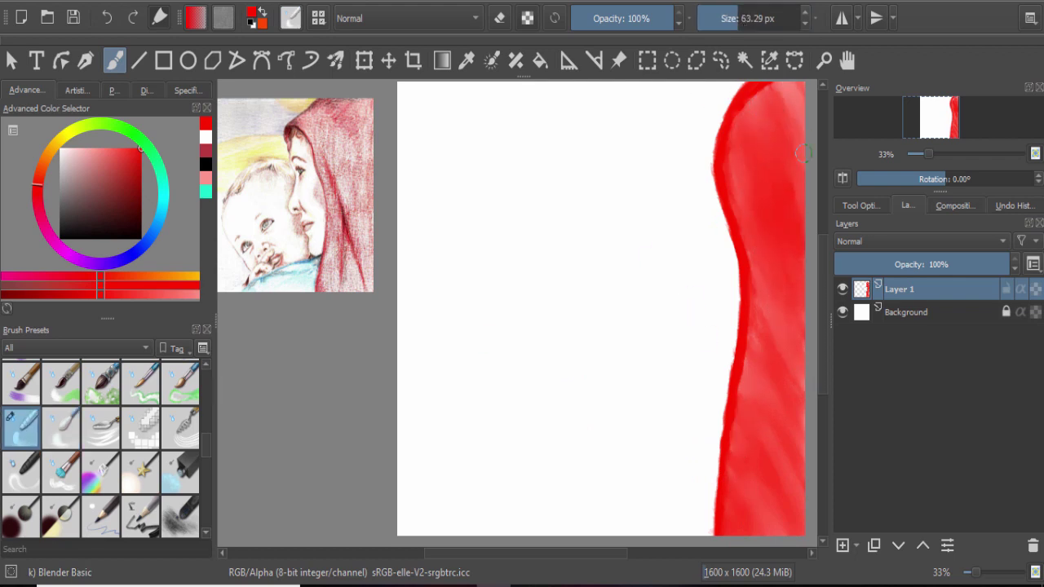
key("slash")
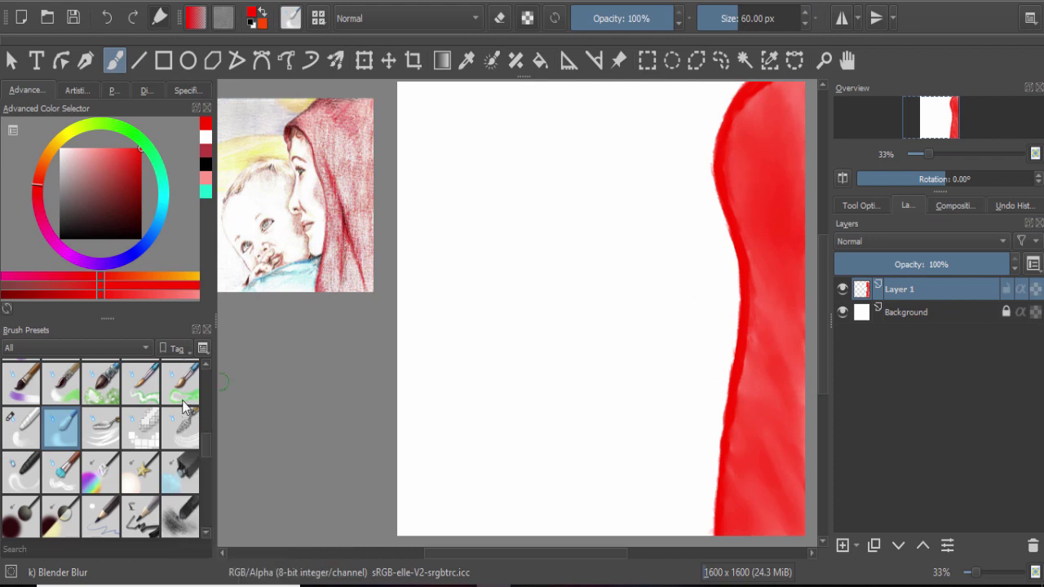
key("period")
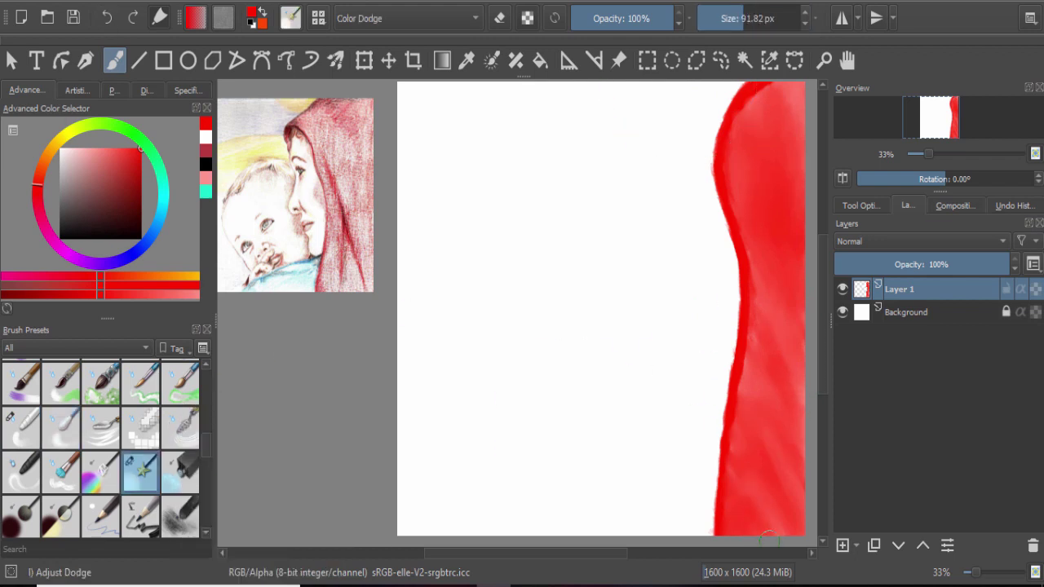
mouse_move(759, 424)
left_mouse_down()
mouse_move(763, 383)
mouse_move(746, 459)
mouse_move(771, 319)
mouse_move(760, 306)
mouse_move(751, 194)
mouse_move(775, 122)
mouse_move(783, 393)
mouse_move(744, 267)
mouse_move(775, 115)
mouse_move(742, 522)
mouse_move(736, 417)
mouse_move(799, 408)
left_mouse_up()
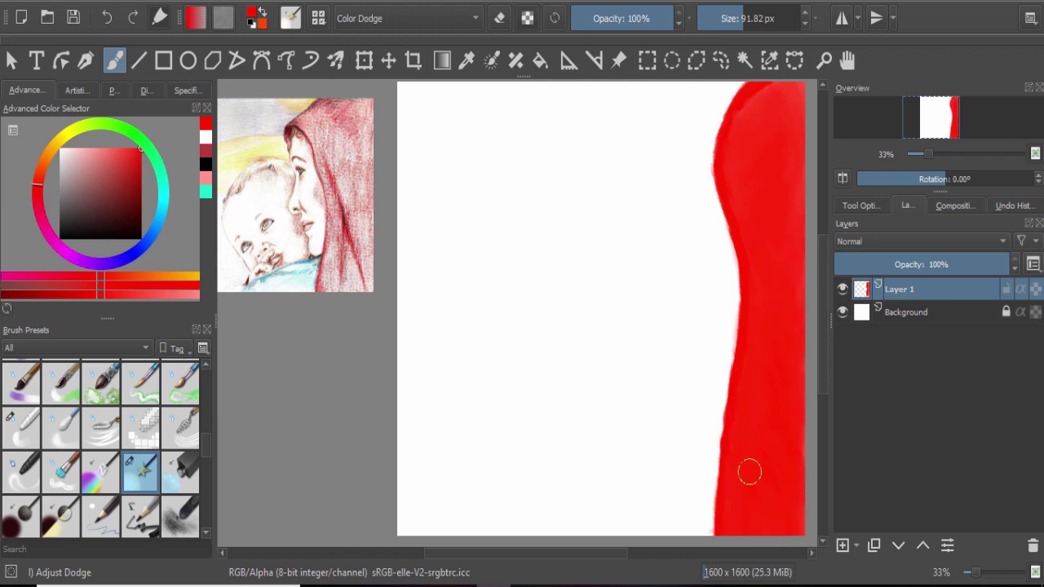
Paint a darker red border up the shape's left edge, undoing the test strokes.
left_click(232, 223, "ctrl")
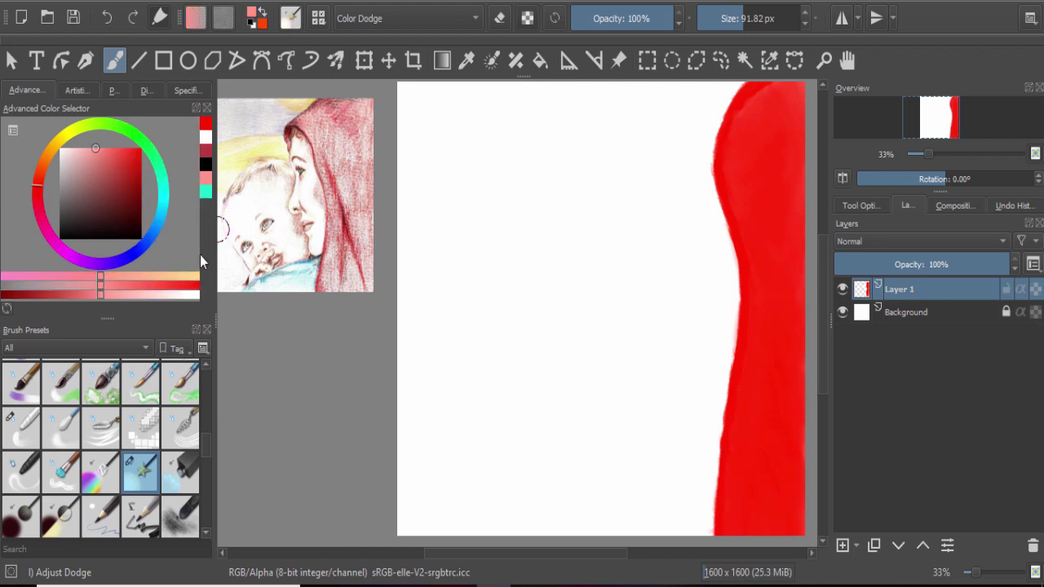
key("slash")
left_click_drag(713, 532, 729, 397)
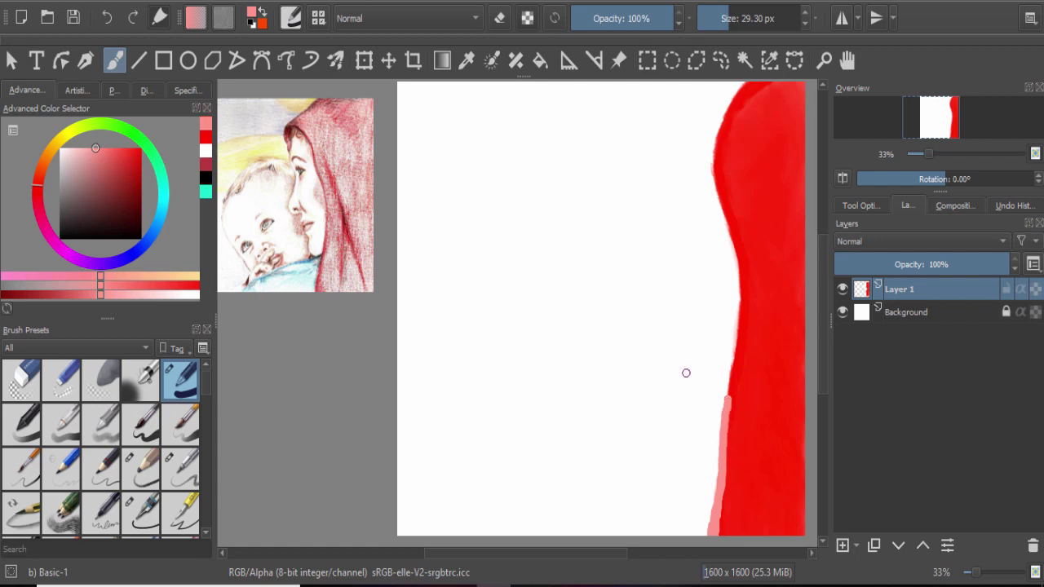
left_click(140, 192)
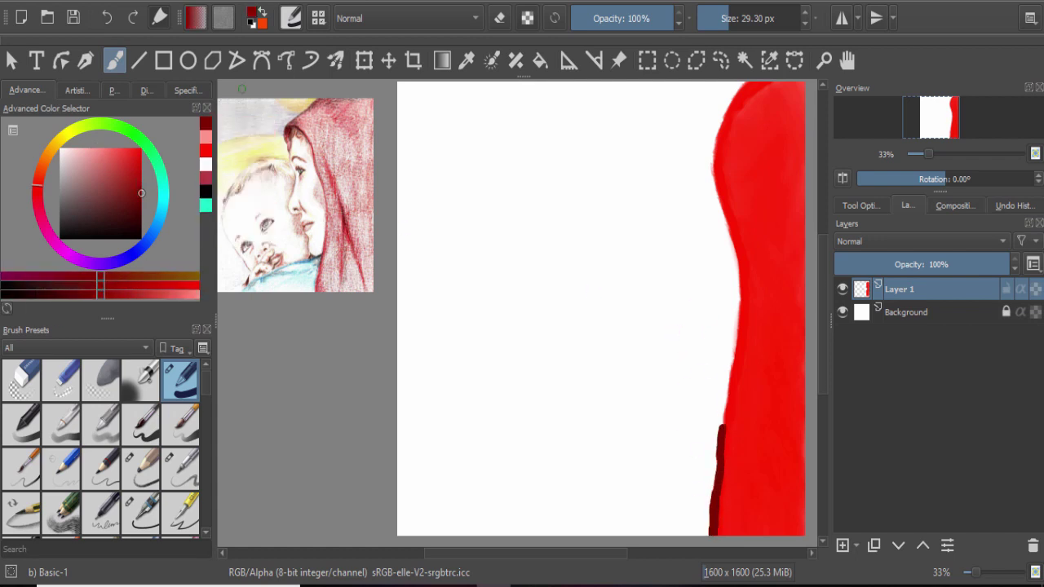
key("ctrl+z")
left_click_drag(706, 537, 712, 517)
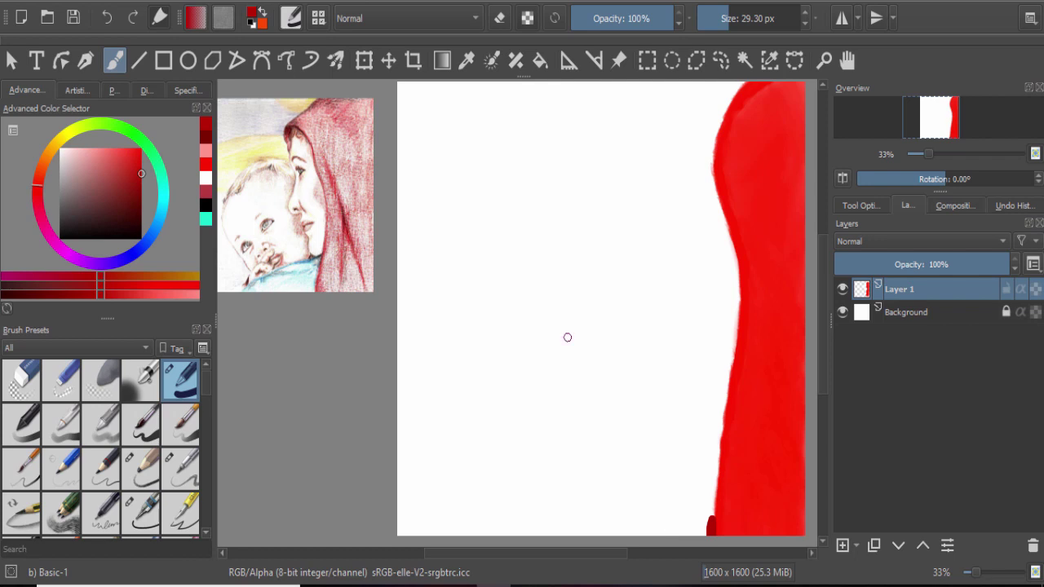
left_click(148, 167)
key("ctrl+z")
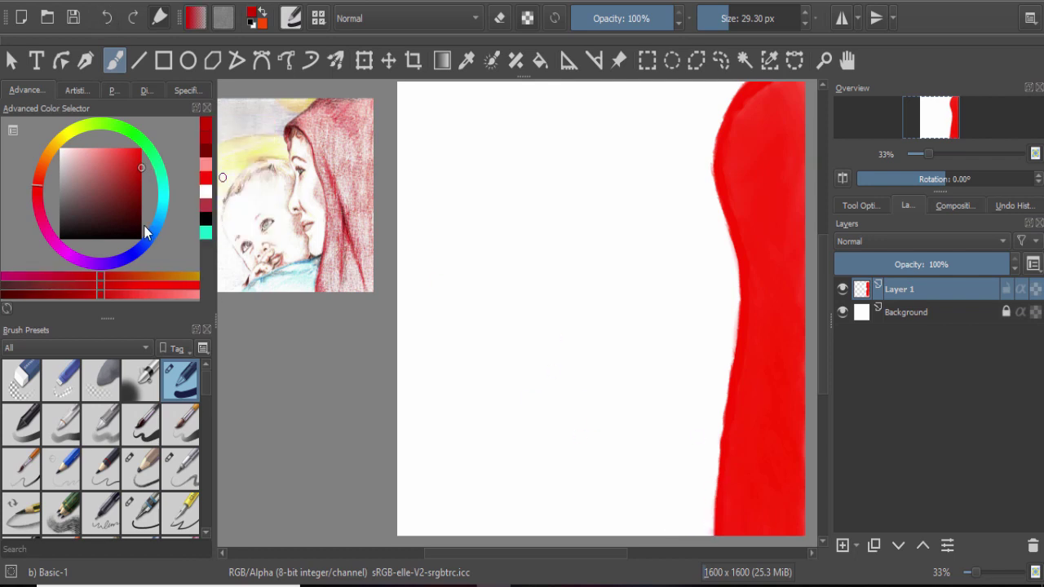
mouse_move(709, 532)
left_mouse_down()
mouse_move(734, 236)
mouse_move(708, 137)
left_mouse_up()
Fill the shape's top-left notch and repaint that edge in a brighter red.
left_click_drag(741, 82, 712, 150)
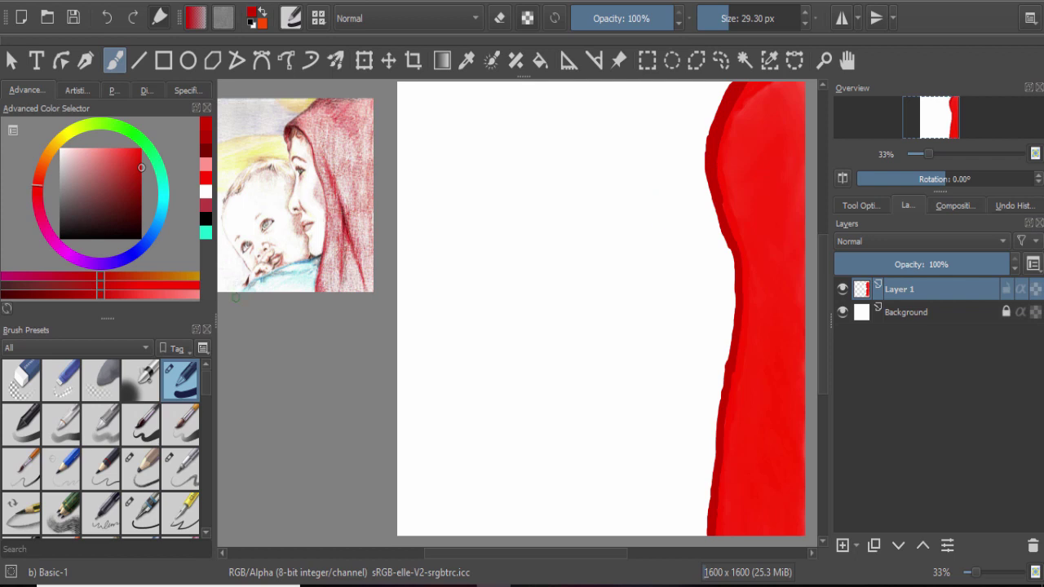
left_click(140, 149)
mouse_move(721, 211)
left_mouse_down()
mouse_move(715, 153)
mouse_move(738, 83)
left_mouse_up()
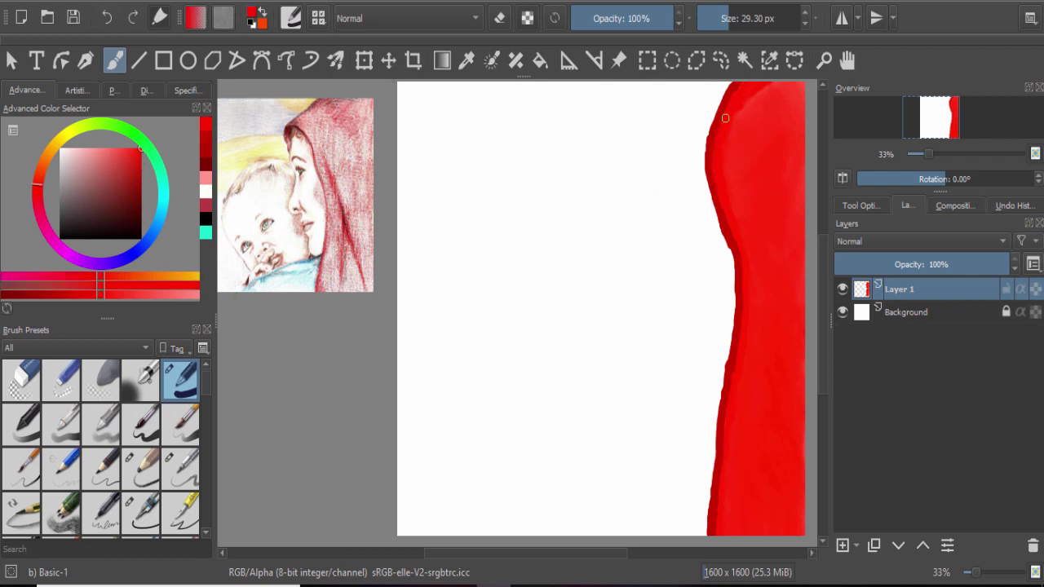
left_click(60, 149)
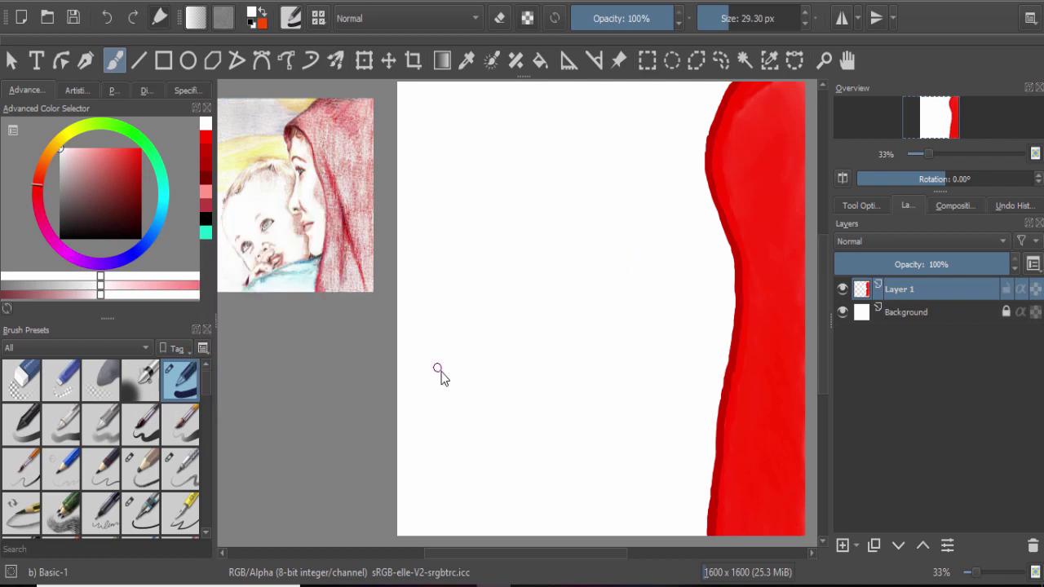
scroll(209, 431, "down", 5)
scroll(210, 431, "down", 3)
left_click(62, 390)
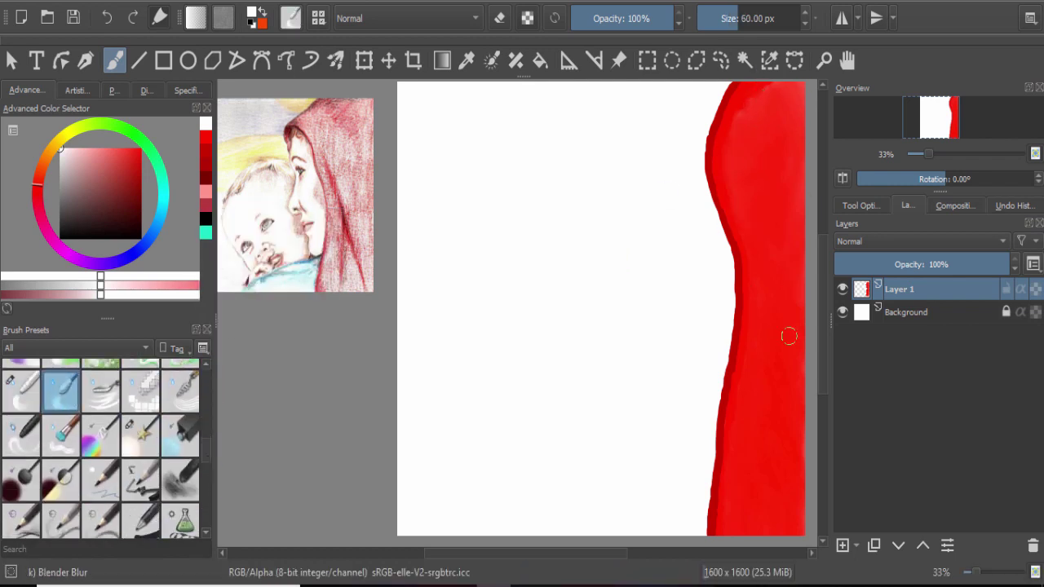
mouse_move(718, 90)
left_mouse_down()
mouse_move(690, 244)
mouse_move(720, 115)
left_mouse_up()
key("ctrl+z")
key("ctrl+z")
key("ctrl+z")
key("ctrl+z")
key("ctrl+z")
key("ctrl+z")
left_click(141, 435)
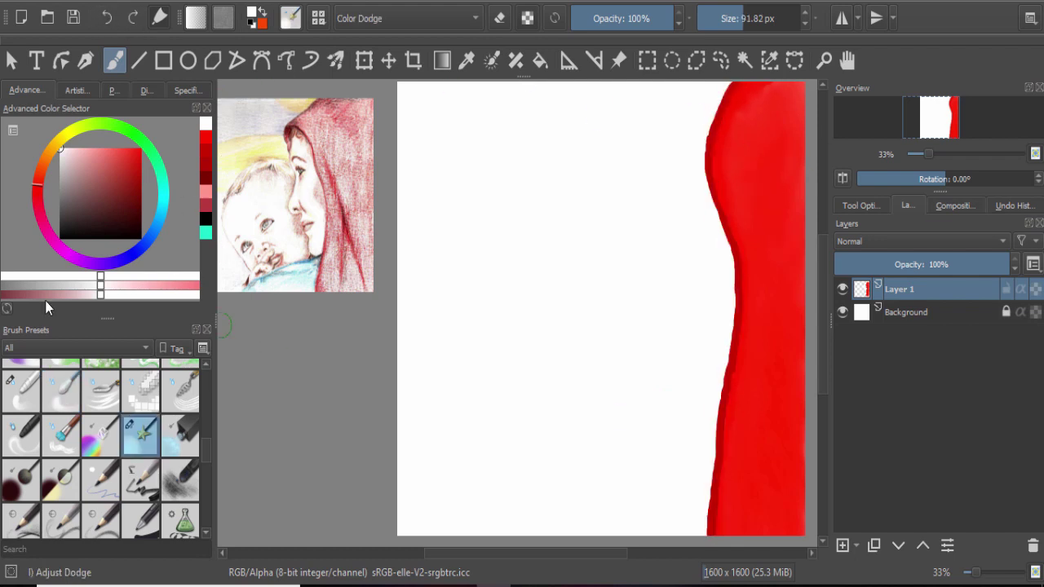
key("slash")
key("plus")
key("plus")
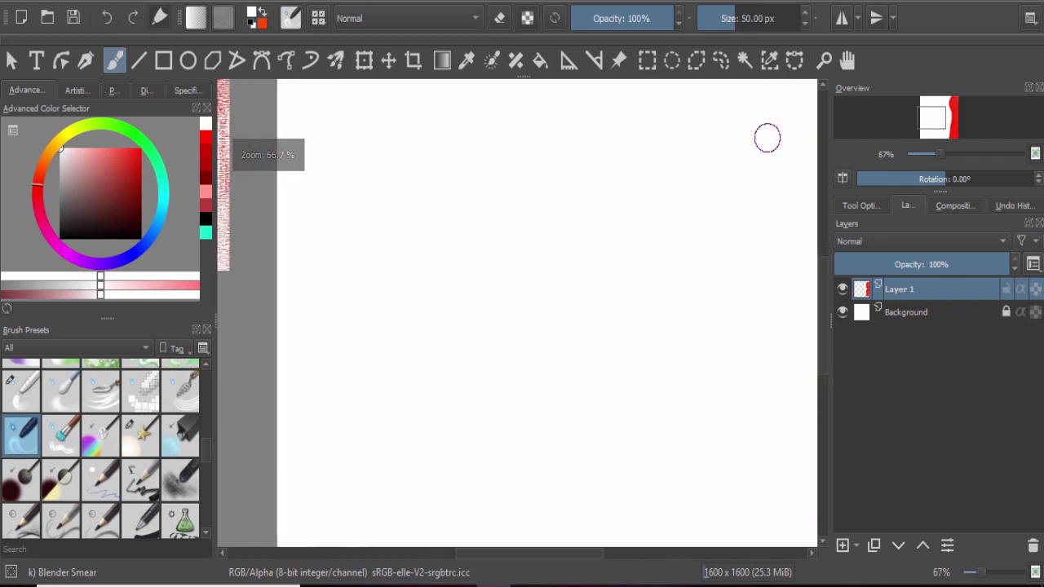
left_click_drag(650, 441, 396, 543)
key("minus")
key("minus")
key("minus")
key("plus")
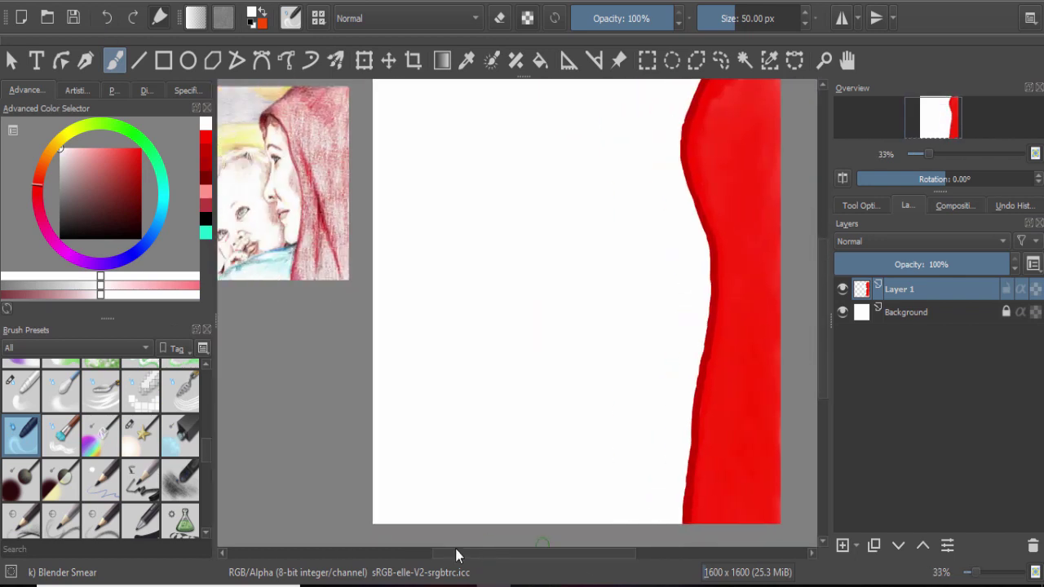
scroll(577, 543, "left", 2)
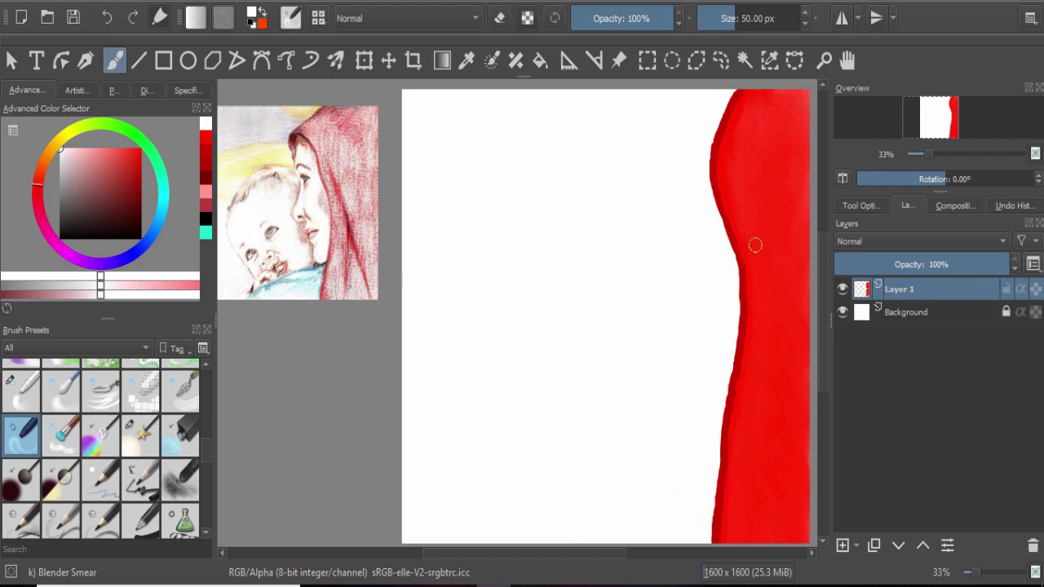
scroll(123, 449, "down", 3)
left_click(179, 380)
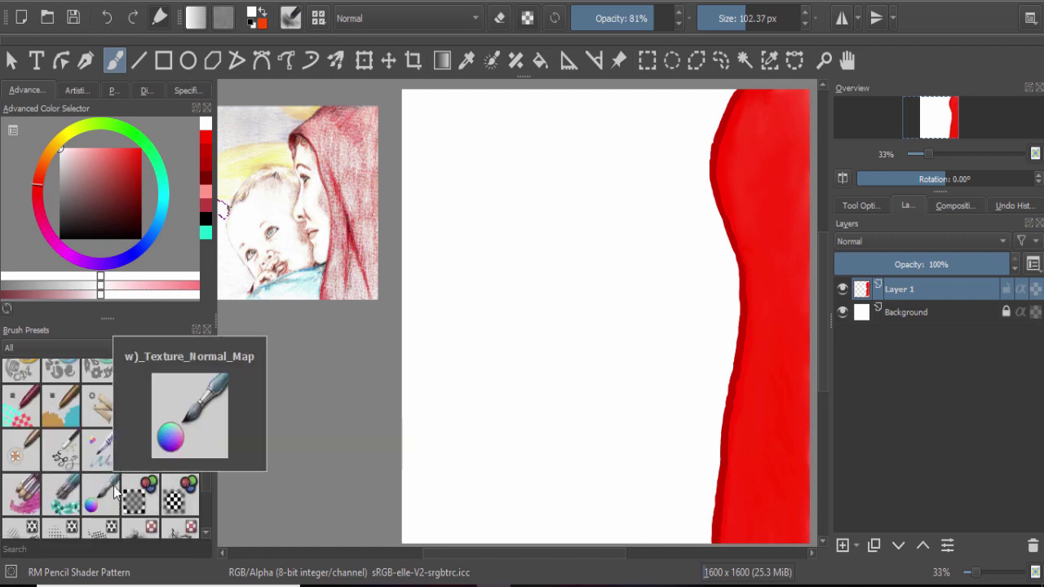
scroll(89, 408, "up", 5)
left_click(181, 379)
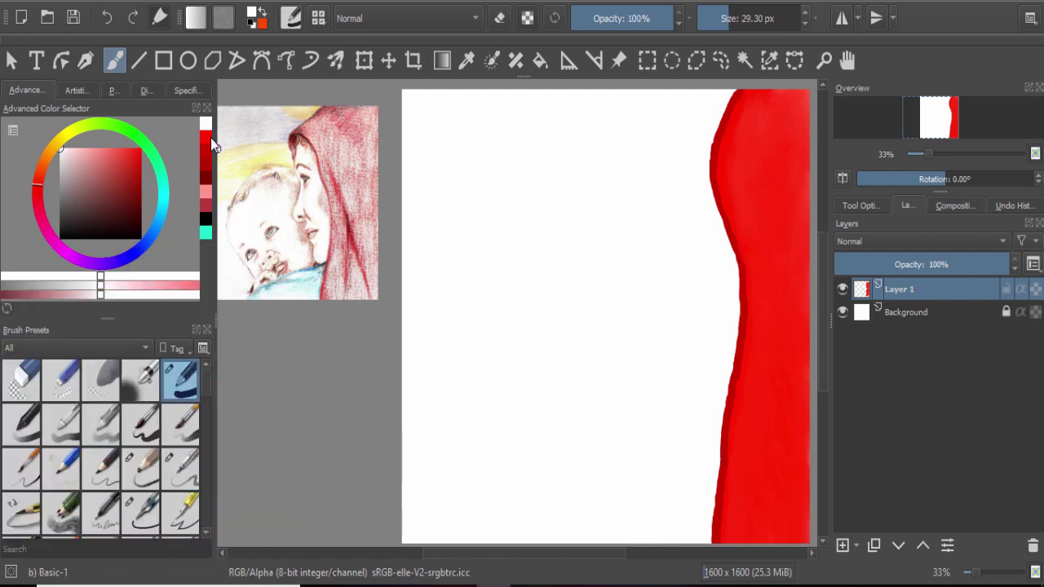
Pick an orange colour, try two test strokes on the canvas, then undo them.
left_click(82, 163)
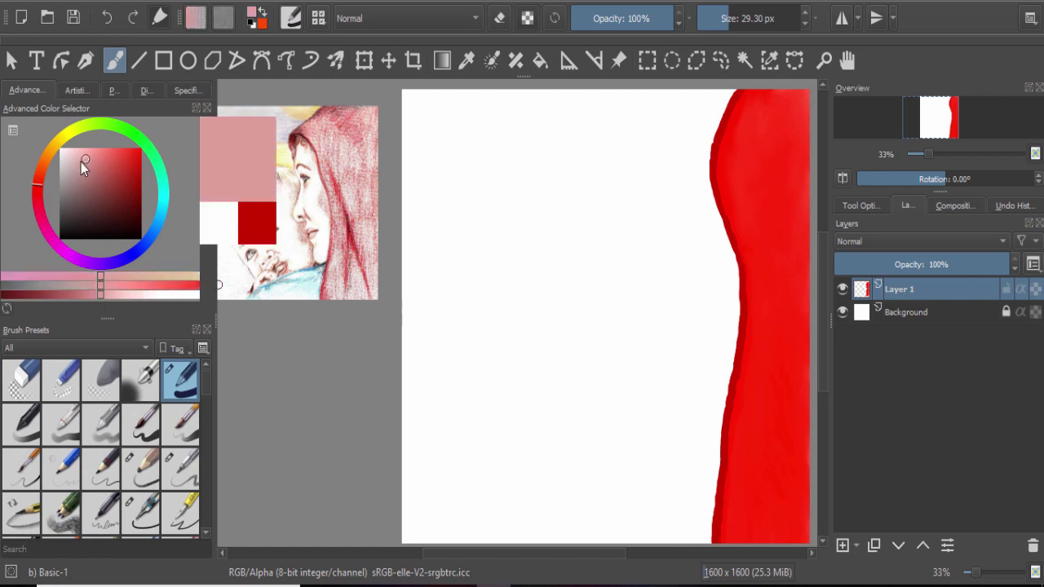
left_click_drag(449, 249, 461, 273)
key("ctrl+z")
left_click(57, 145)
left_click_drag(57, 144, 45, 154)
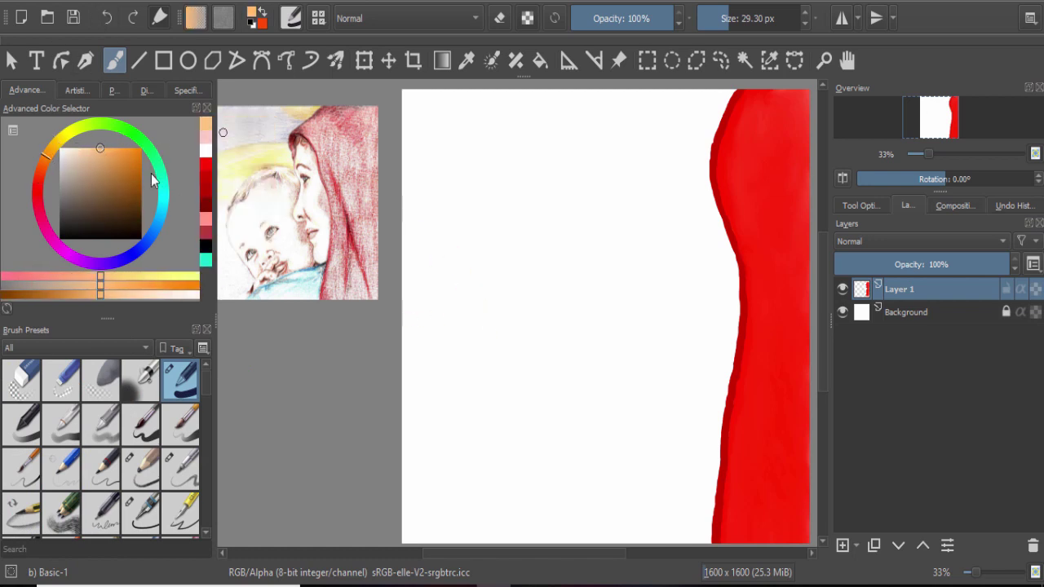
left_click_drag(567, 210, 560, 303)
left_click_drag(505, 269, 625, 356)
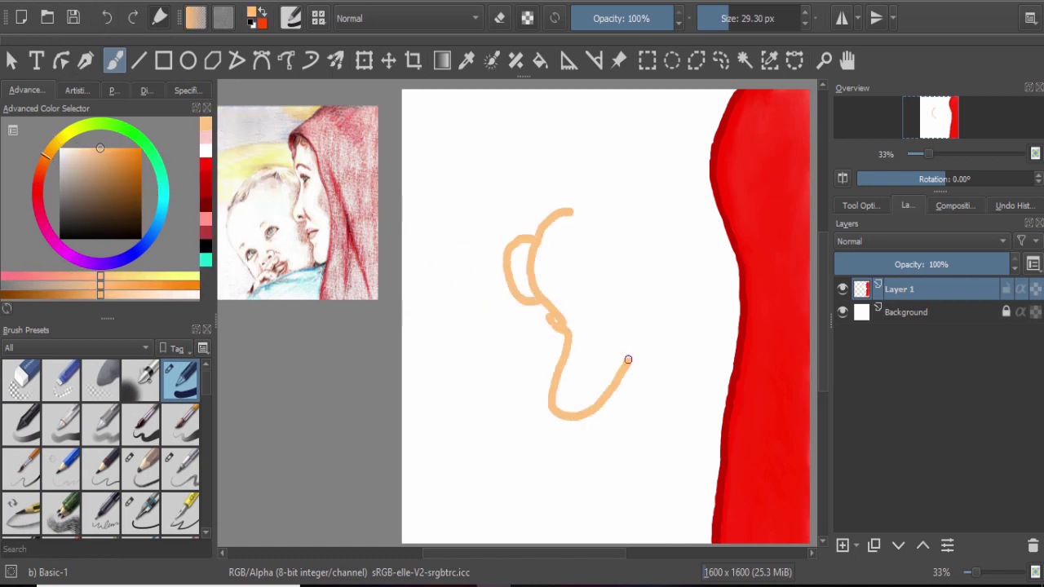
key("ctrl+z")
key("ctrl+z")
Reset the colour to black and shrink the Basic-1 brush to 9.34 px.
key("d")
key("bracketleft")
key("bracketleft")
key("bracketleft")
scroll(657, 133, "up", 3)
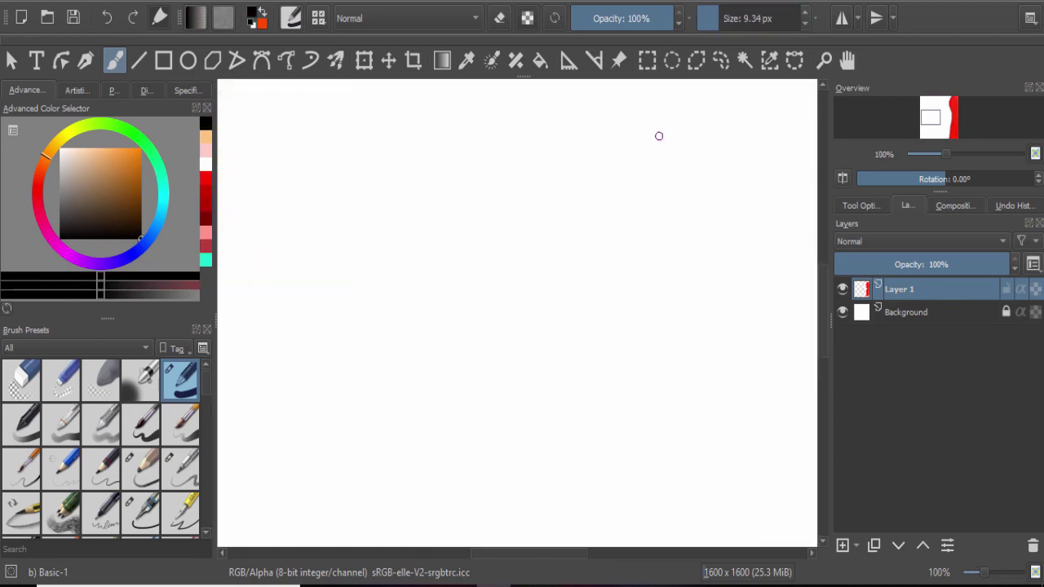
scroll(541, 319, "down", 4)
scroll(538, 563, "up", 1)
scroll(704, 182, "up", 5)
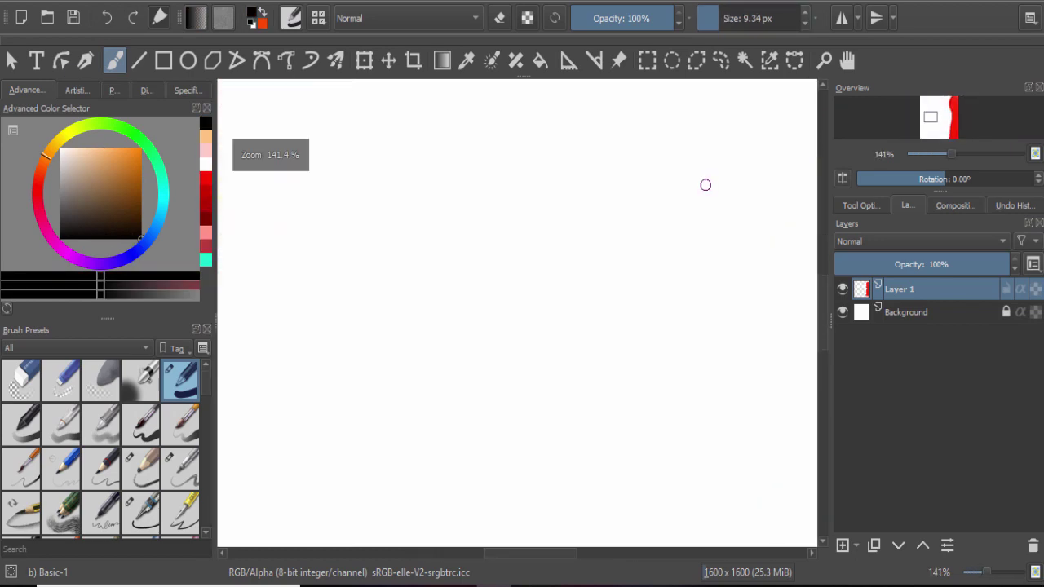
mouse_move(897, 154)
left_mouse_down()
mouse_move(956, 155)
mouse_move(934, 155)
left_mouse_up()
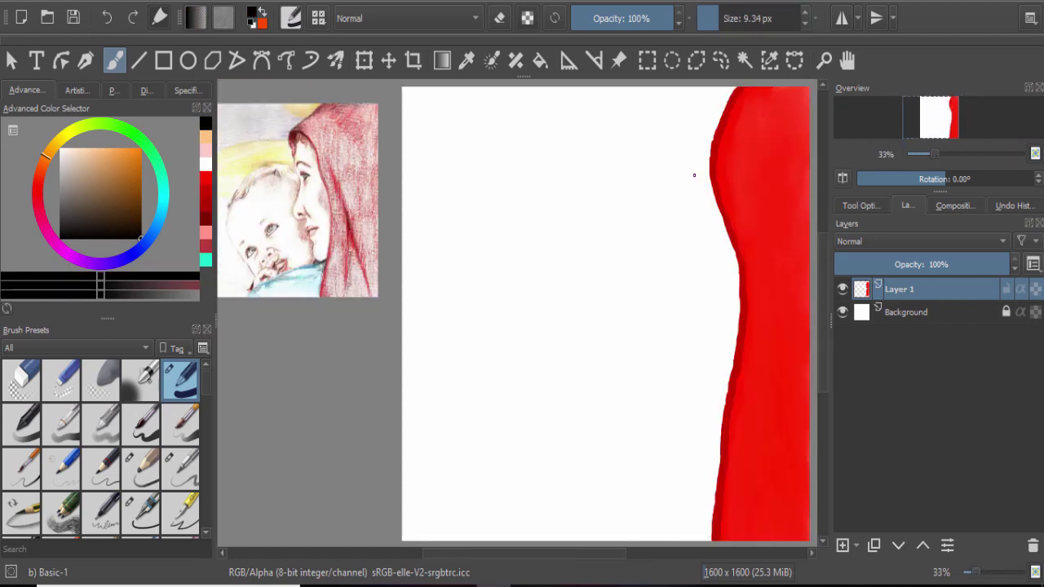
scroll(624, 217, "up", 3)
scroll(624, 216, "down", 3)
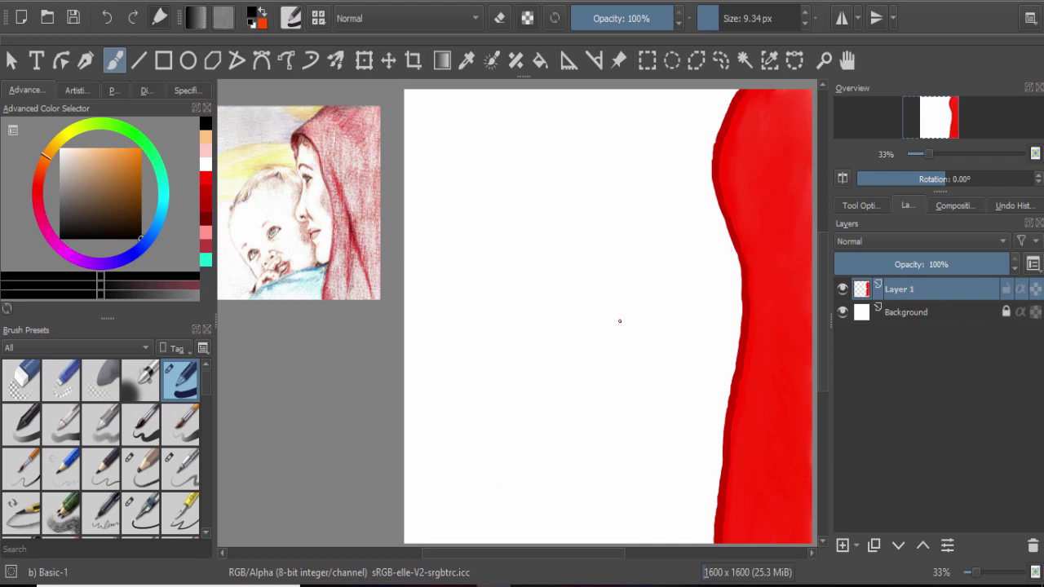
Draw the black face profile outline with forehead and nose, erasing part of the stroke.
left_click_drag(712, 176, 656, 215)
left_click_drag(654, 254, 728, 421)
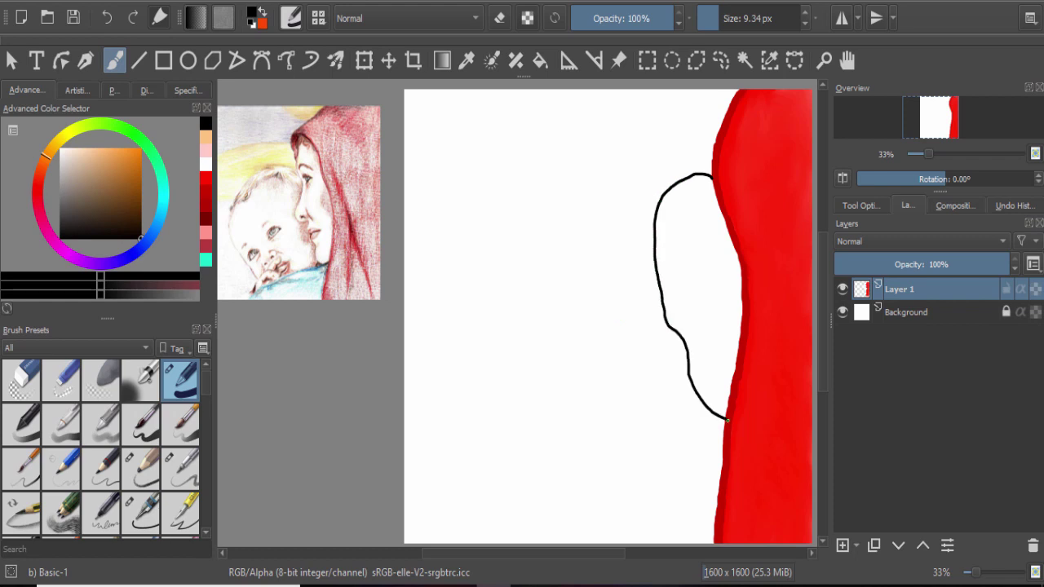
key("e")
left_click_drag(692, 367, 694, 396)
key("e")
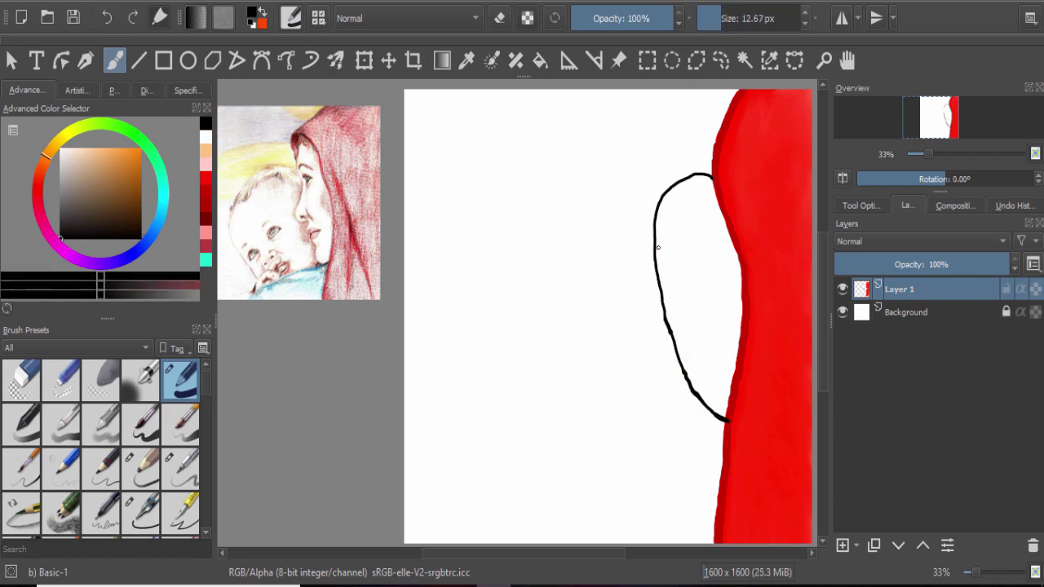
mouse_move(659, 279)
left_mouse_down()
mouse_move(657, 336)
mouse_move(663, 298)
left_mouse_up()
key("ctrl+z")
Cover the stray outline end in white and redraw the chin below the nose in black.
key("x")
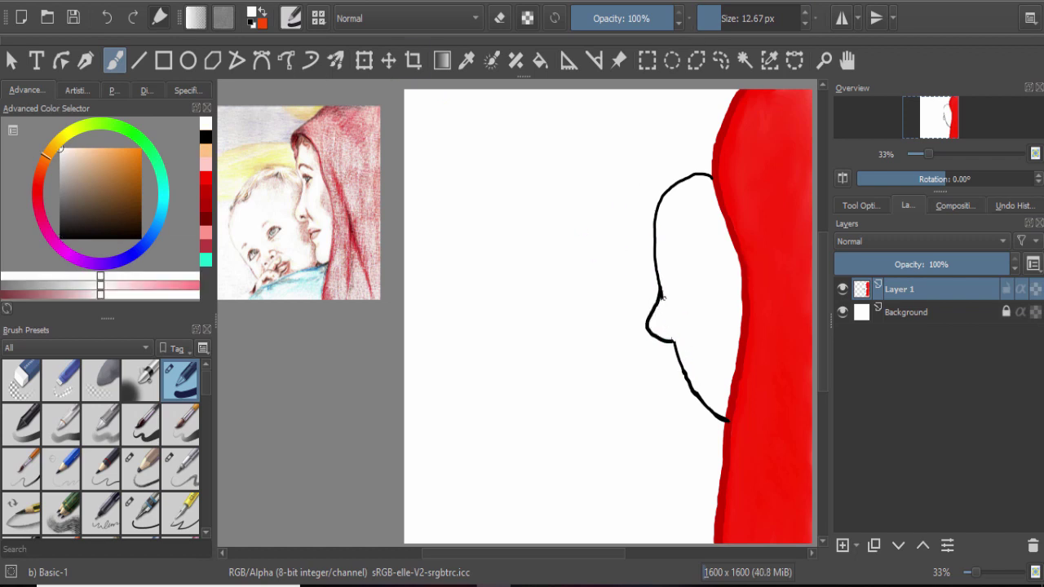
mouse_move(725, 421)
left_mouse_down()
mouse_move(686, 378)
mouse_move(726, 423)
left_mouse_up()
left_click(206, 151)
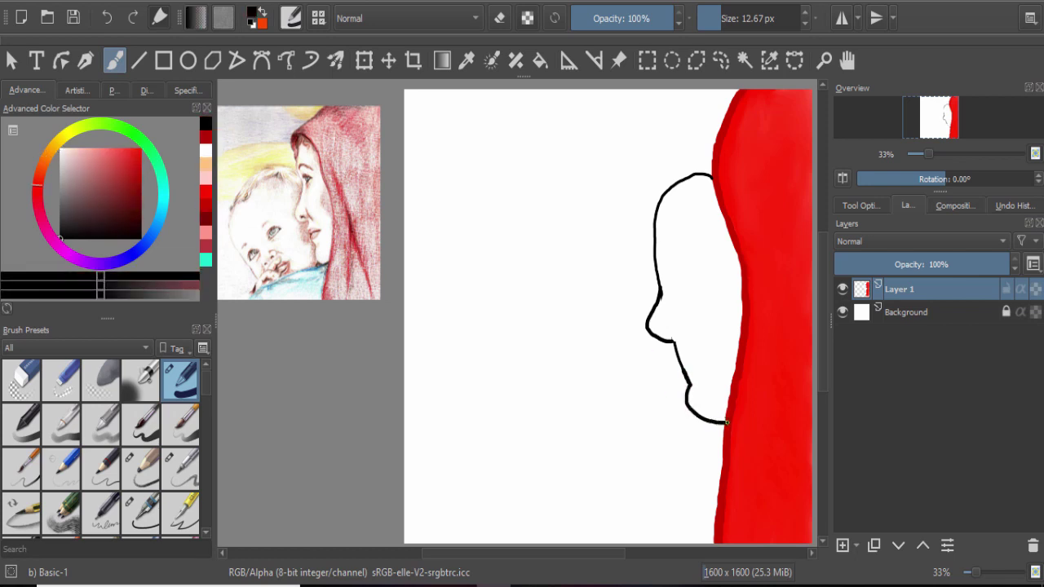
left_click(103, 18)
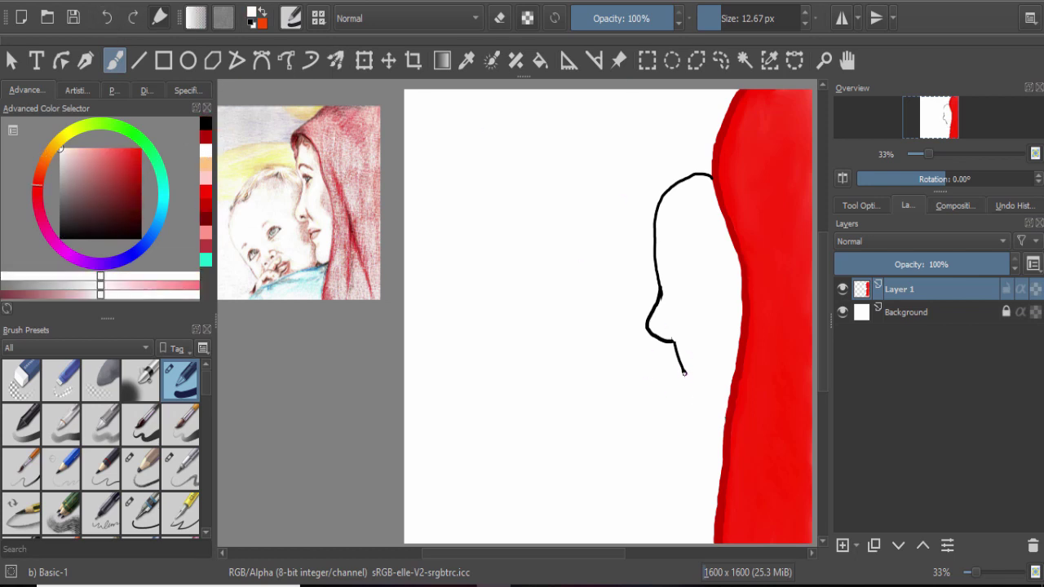
left_click_drag(685, 369, 728, 406)
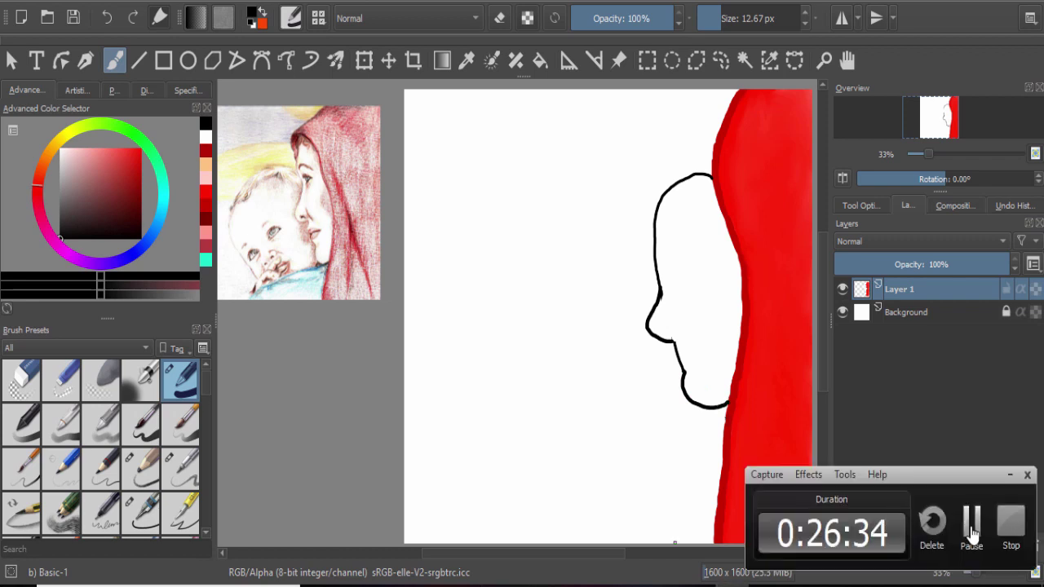
Sample a peach skin tone from the reference picture for the face.
left_click(206, 166)
left_click(469, 62)
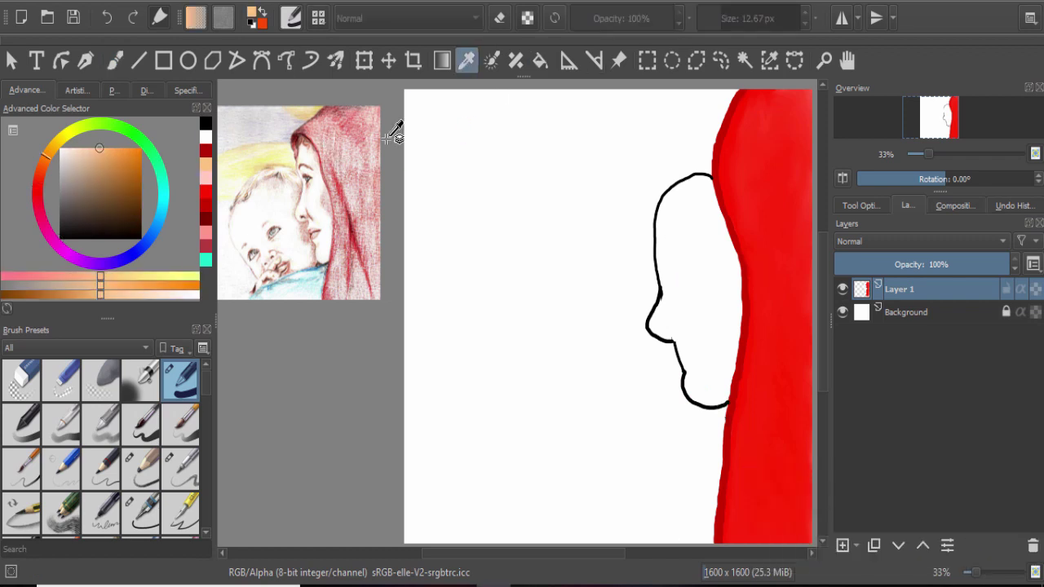
left_click(223, 163)
key("b")
left_click(121, 293)
Fill the face outline with a lightened peach skin tone, then choose red.
left_click_drag(122, 293, 147, 294)
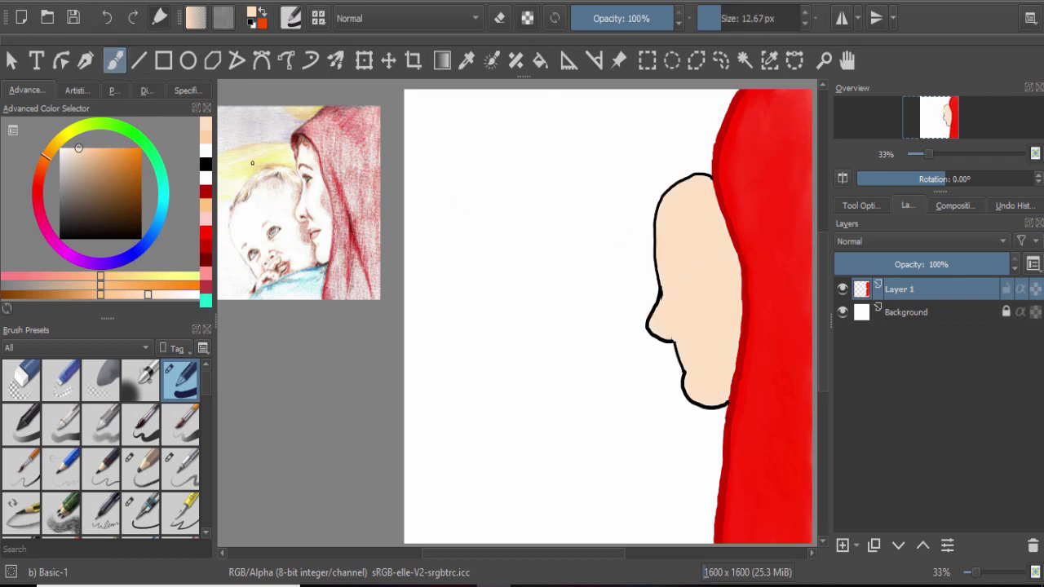
key("f")
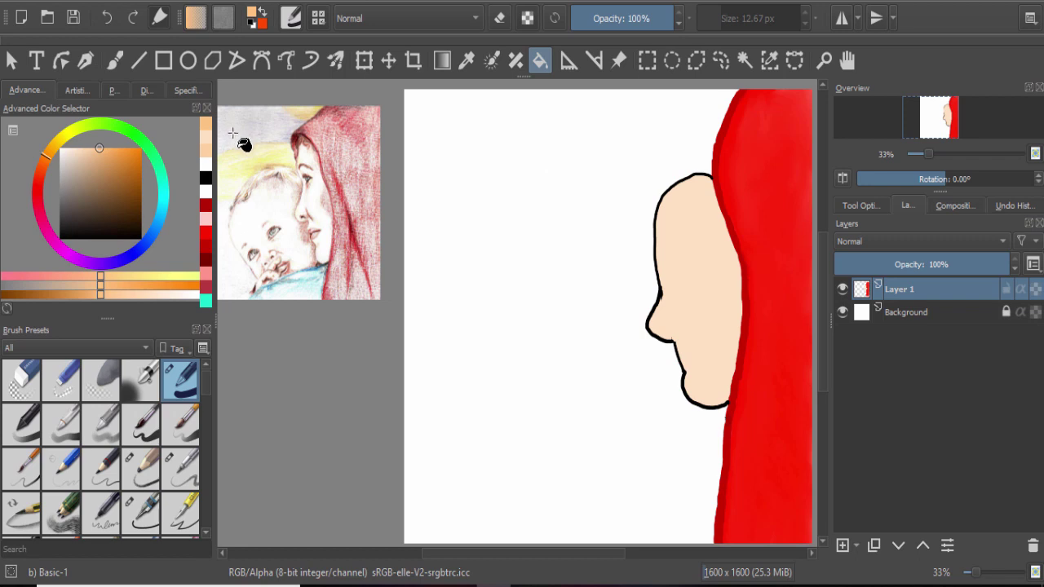
left_click_drag(109, 292, 142, 297)
key("b")
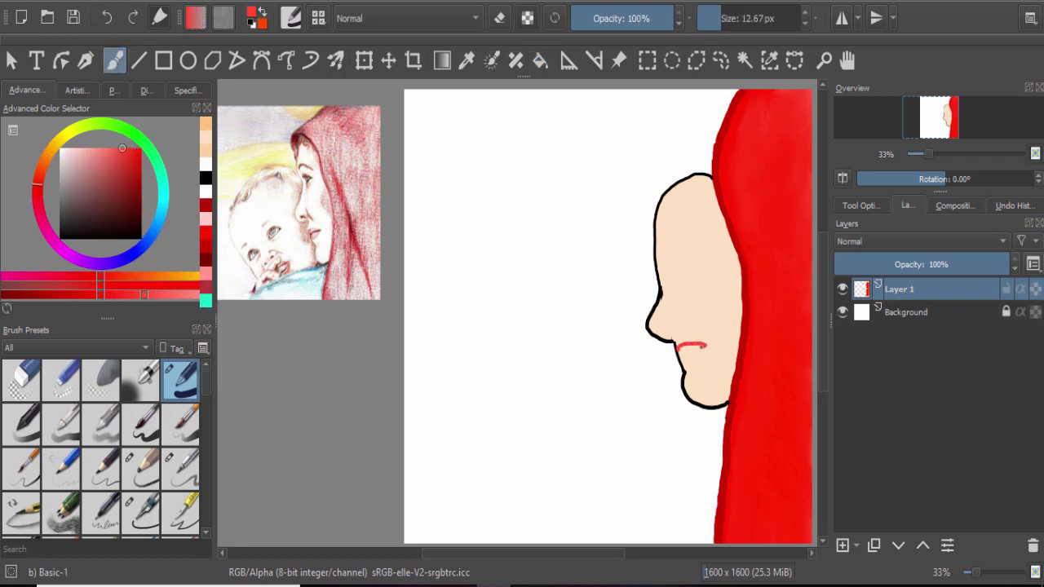
Paint small red lips at the mouth, undoing a stray dark stroke.
mouse_move(682, 359)
left_mouse_down()
mouse_move(705, 346)
mouse_move(691, 351)
left_mouse_up()
key("d")
key("bracketleft")
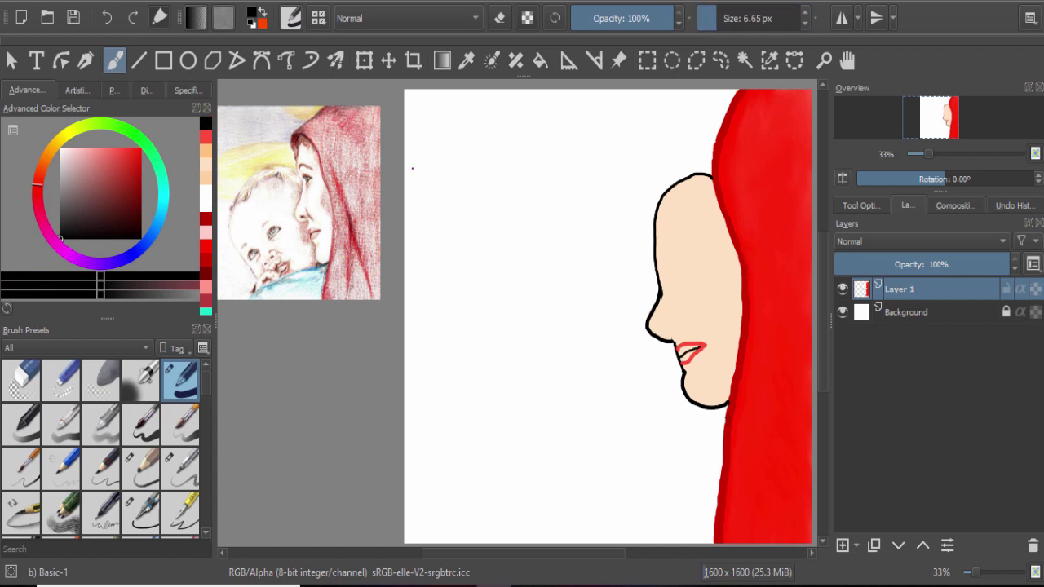
key("x")
key("bracketright")
key("bracketright")
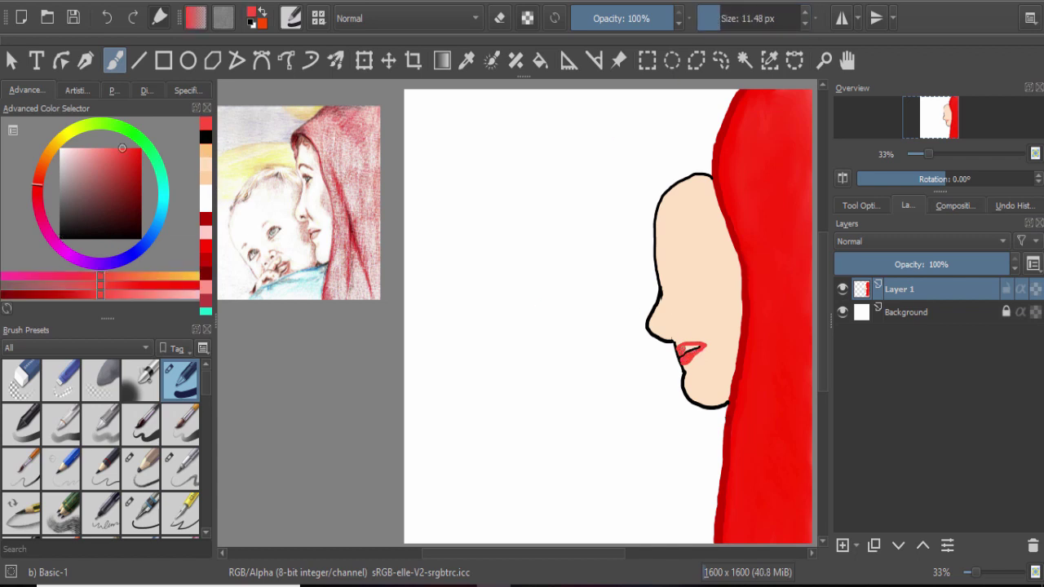
key("d")
mouse_move(685, 351)
left_mouse_down()
mouse_move(698, 346)
mouse_move(691, 351)
left_mouse_up()
key("bracketleft")
left_click(108, 18)
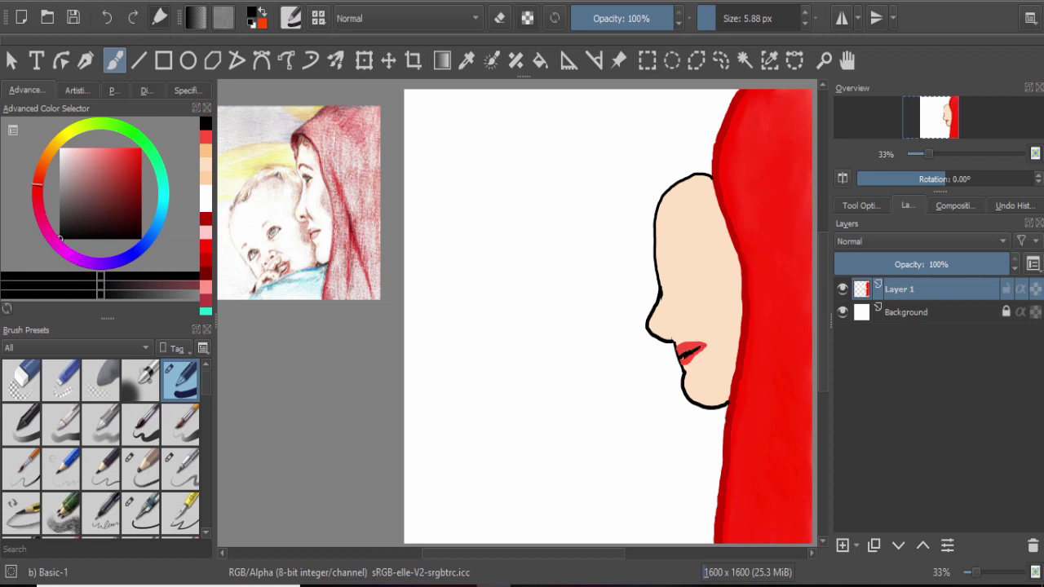
key("x")
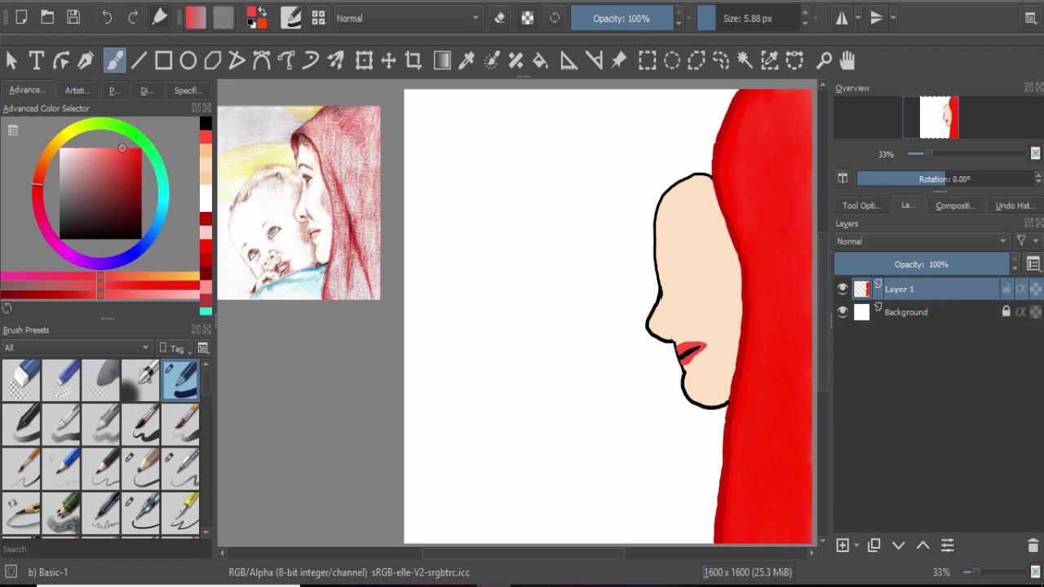
left_click_drag(685, 351, 717, 351)
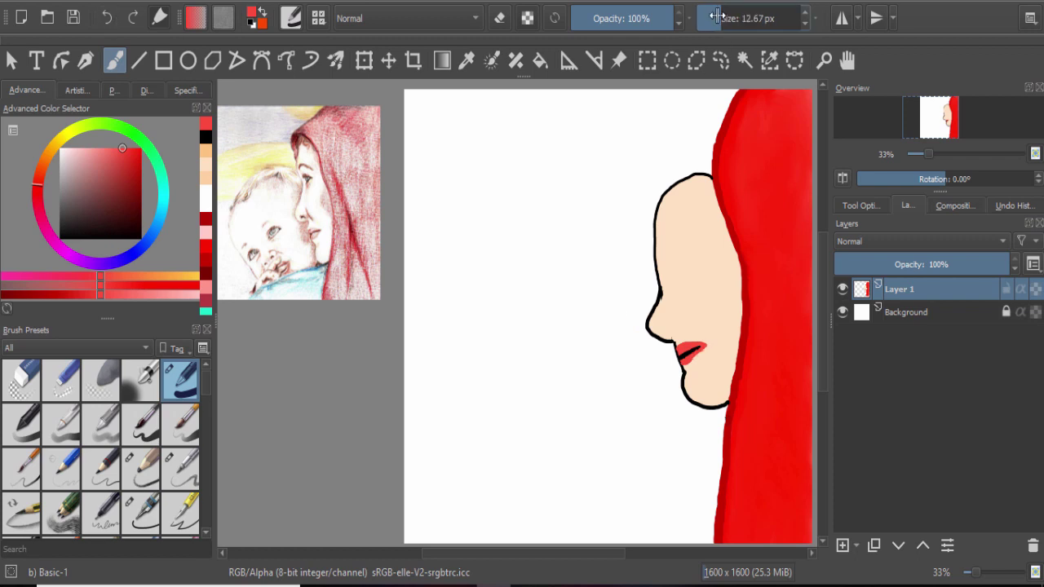
mouse_move(25, 278)
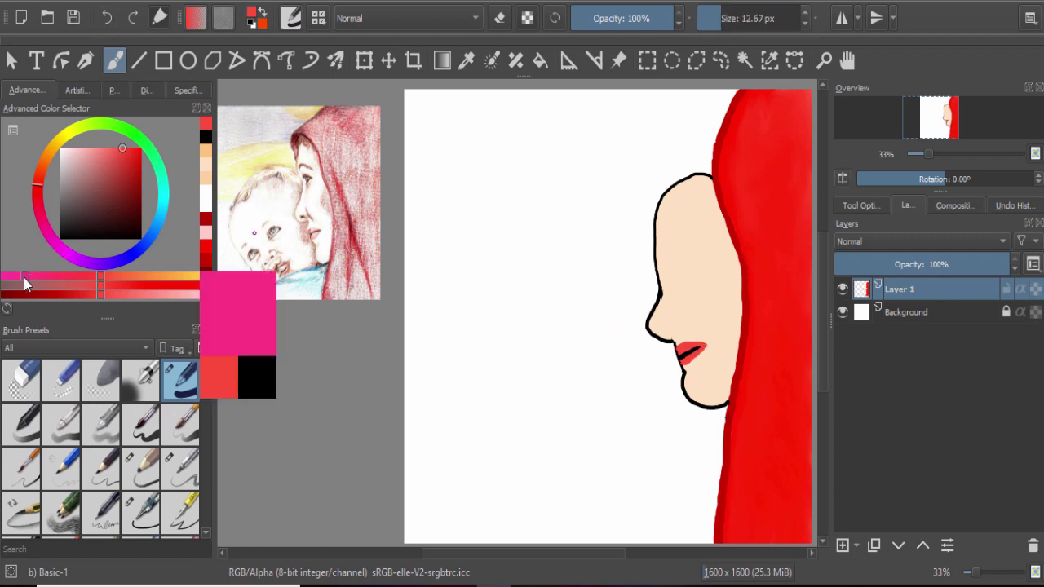
Try pink and red blush strokes on the cheek, undoing each one.
left_click(47, 284)
left_click_drag(721, 294, 734, 308)
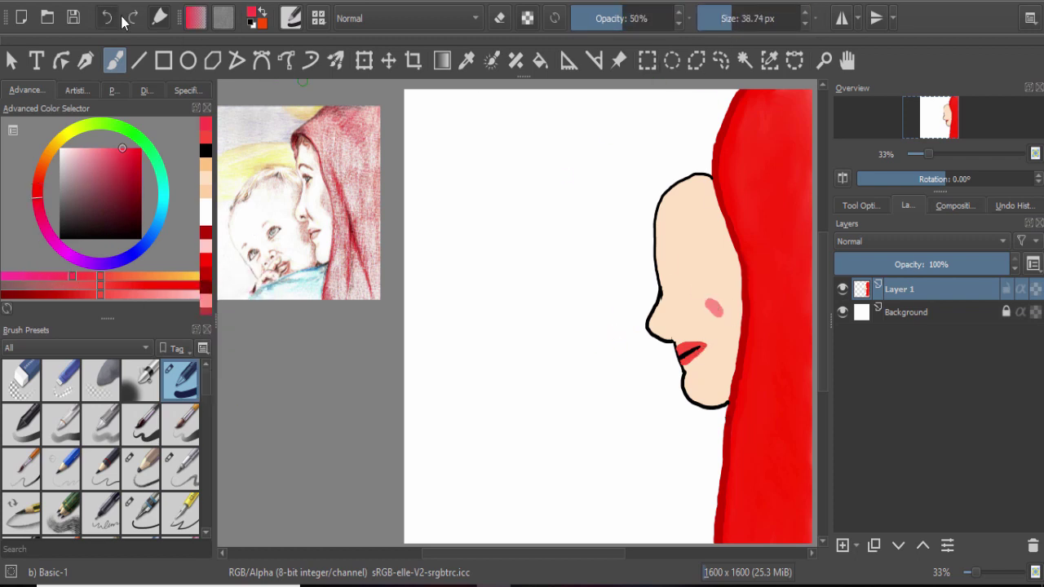
left_click(107, 18)
left_click(99, 276)
left_click_drag(732, 260, 734, 314)
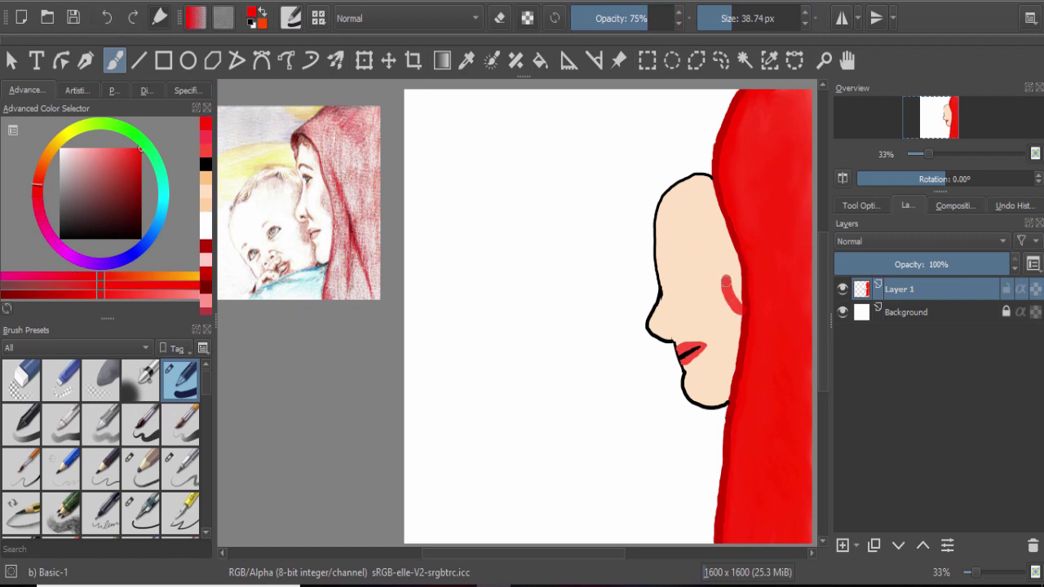
left_click(112, 18)
key("i")
key("i")
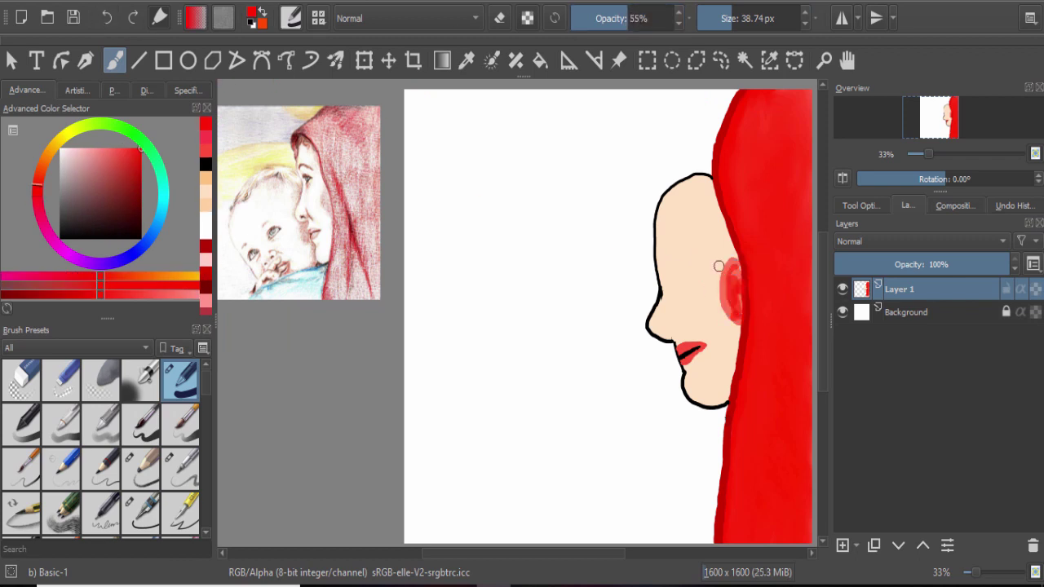
key("ctrl+z")
Pick a pink shade and build up the cheek blush with Basic-4 Flow Opacity and a blender.
left_click(121, 194)
left_click(39, 217)
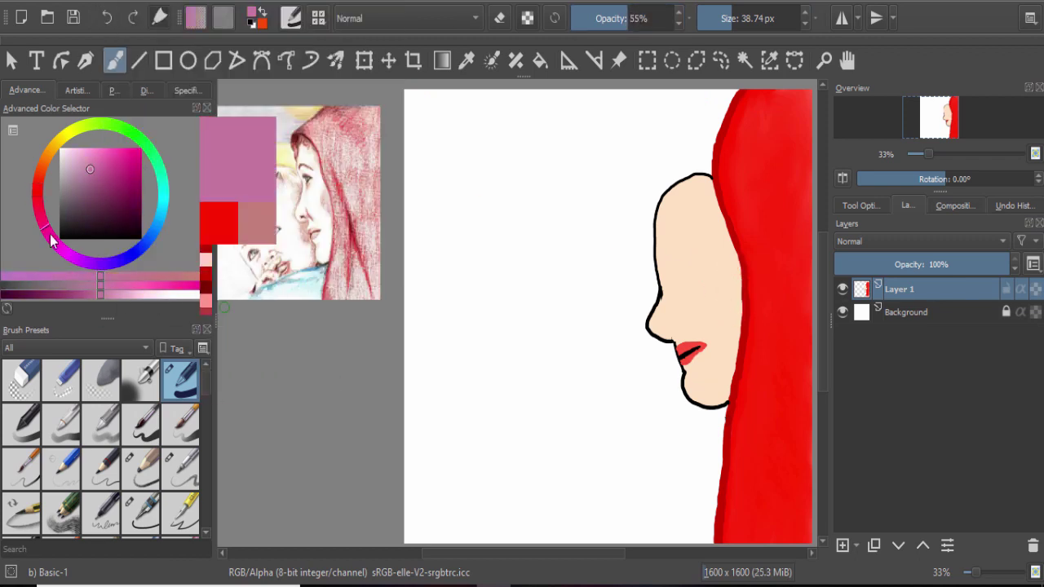
left_click(107, 148)
mouse_move(734, 296)
left_mouse_down()
mouse_move(731, 260)
mouse_move(731, 290)
left_mouse_up()
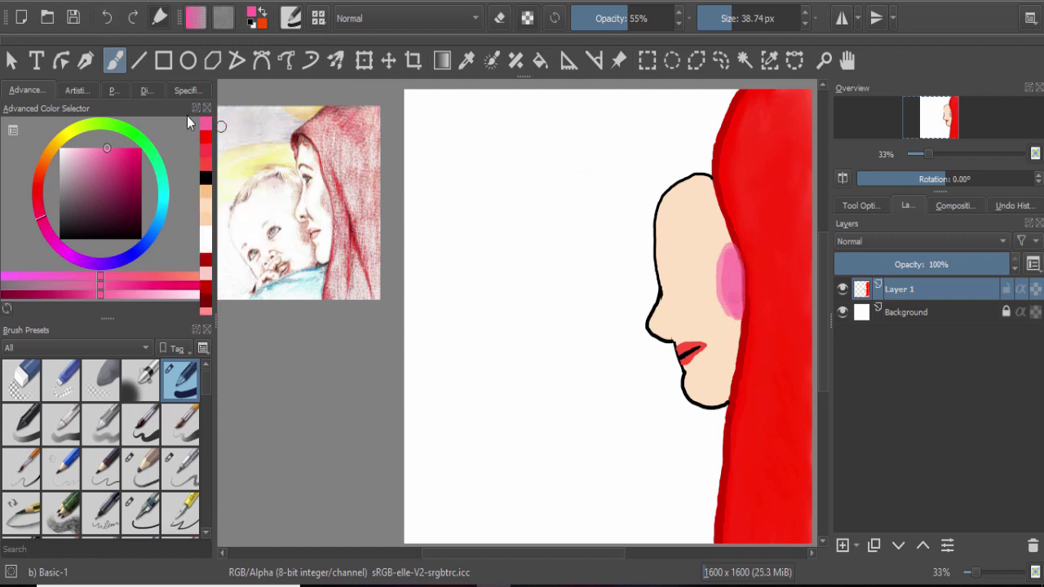
key("ctrl+z")
left_click(106, 420)
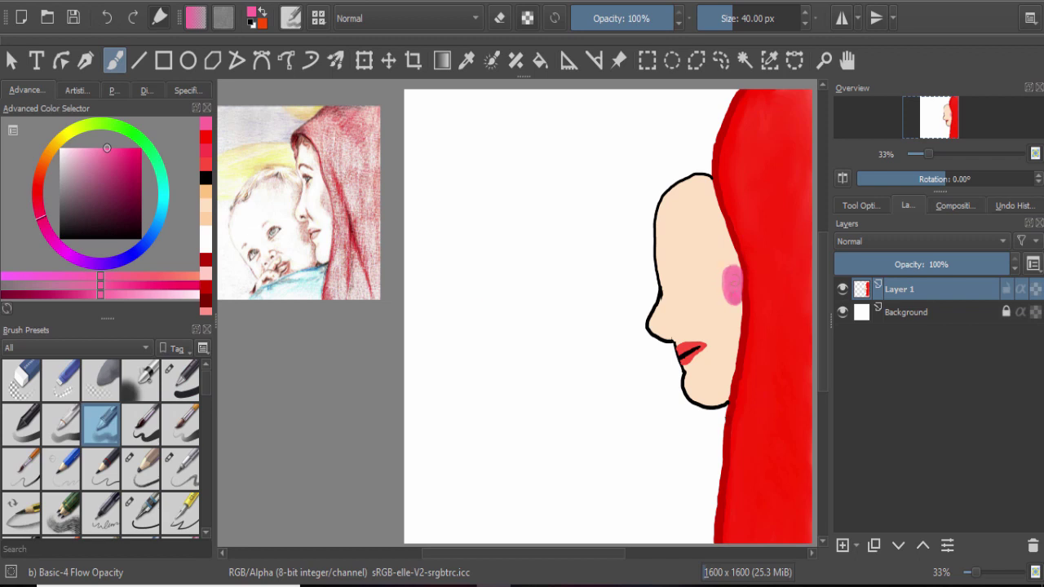
key("slash")
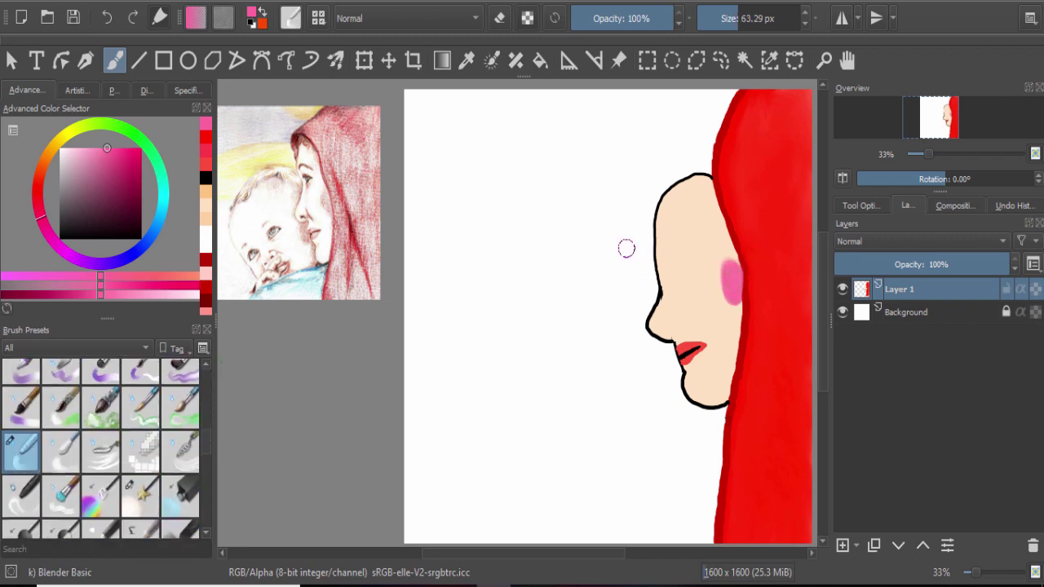
mouse_move(722, 265)
left_mouse_down()
mouse_move(726, 306)
mouse_move(725, 269)
mouse_move(735, 304)
left_mouse_up()
key("slash")
Pick a bright red and paint the cheek blush redder with a larger brush.
left_click(734, 308, "ctrl")
key("bracketleft")
key("bracketleft")
key("bracketleft")
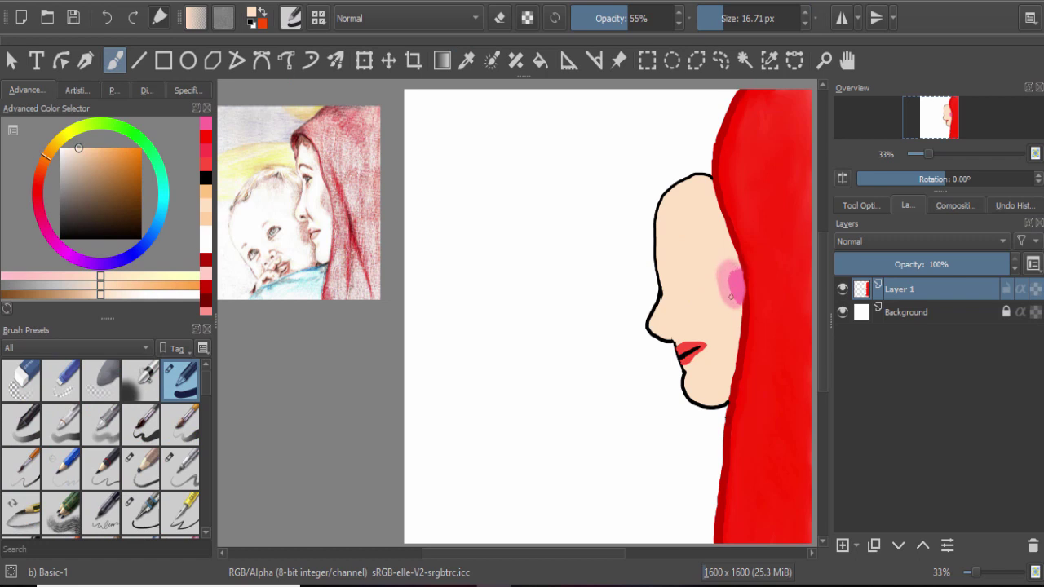
left_click(204, 143)
left_click(206, 208)
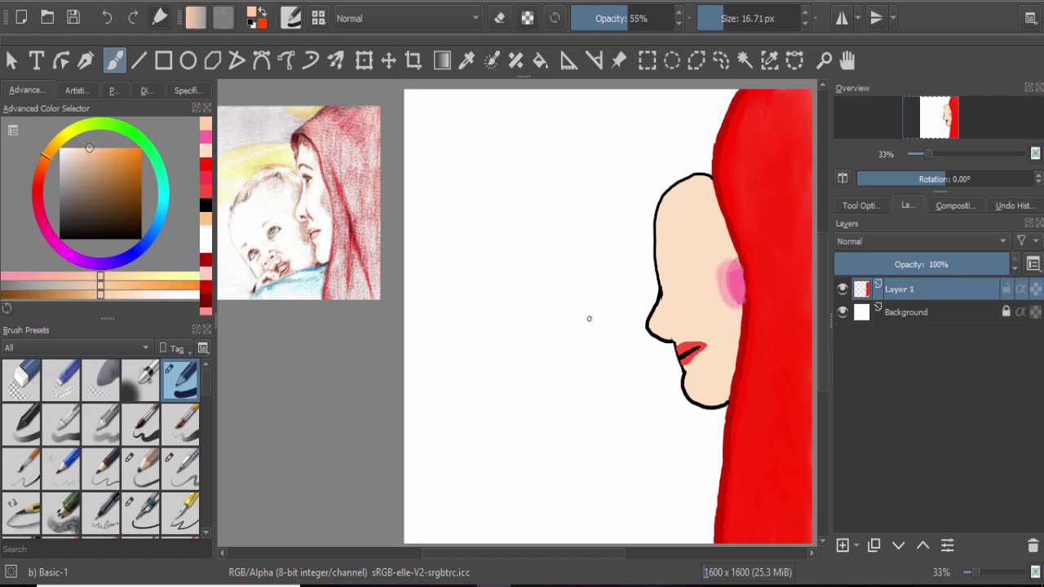
left_click(204, 151)
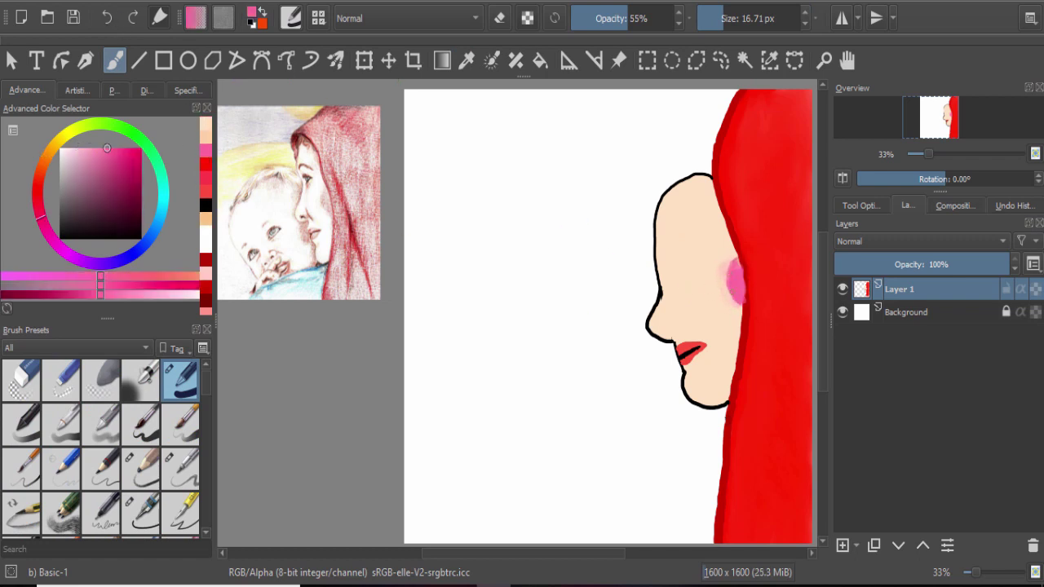
left_click(734, 265, "ctrl")
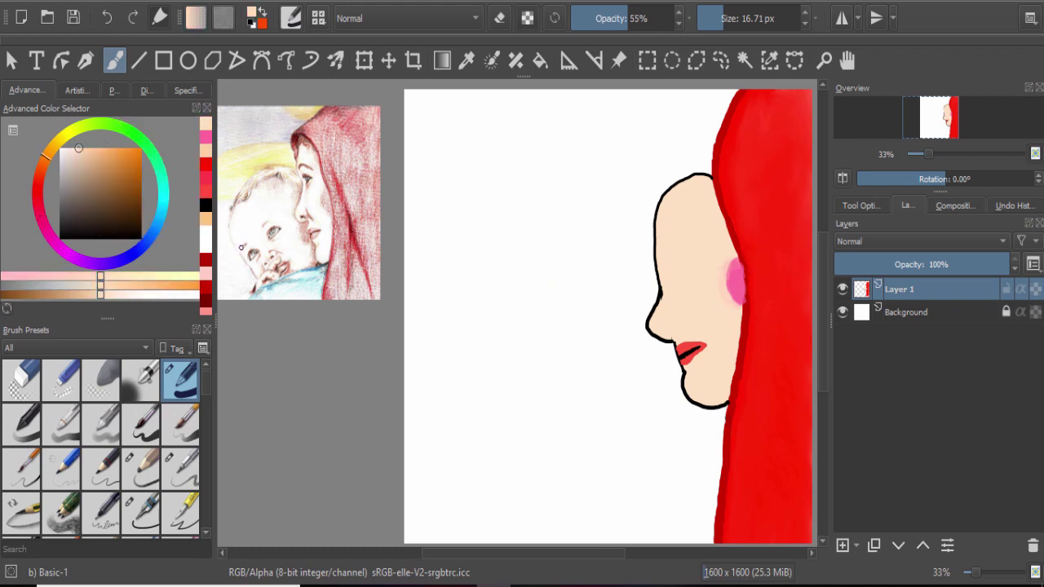
left_click(206, 176)
left_click_drag(722, 18, 739, 18)
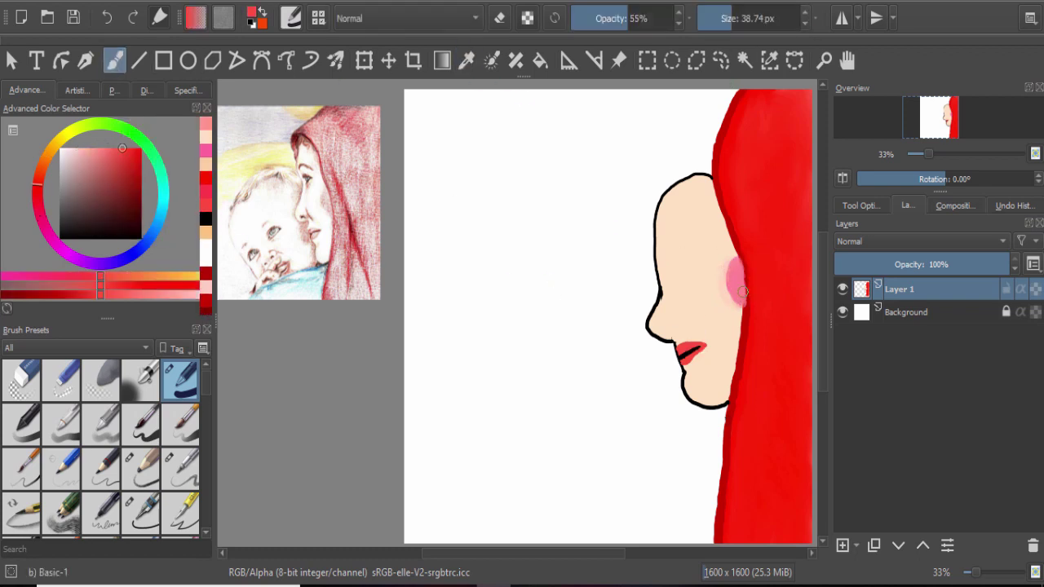
left_click_drag(742, 292, 734, 265)
Touch up the cheek blush in a darker red with a smaller brush.
left_click(142, 193)
left_click(726, 18)
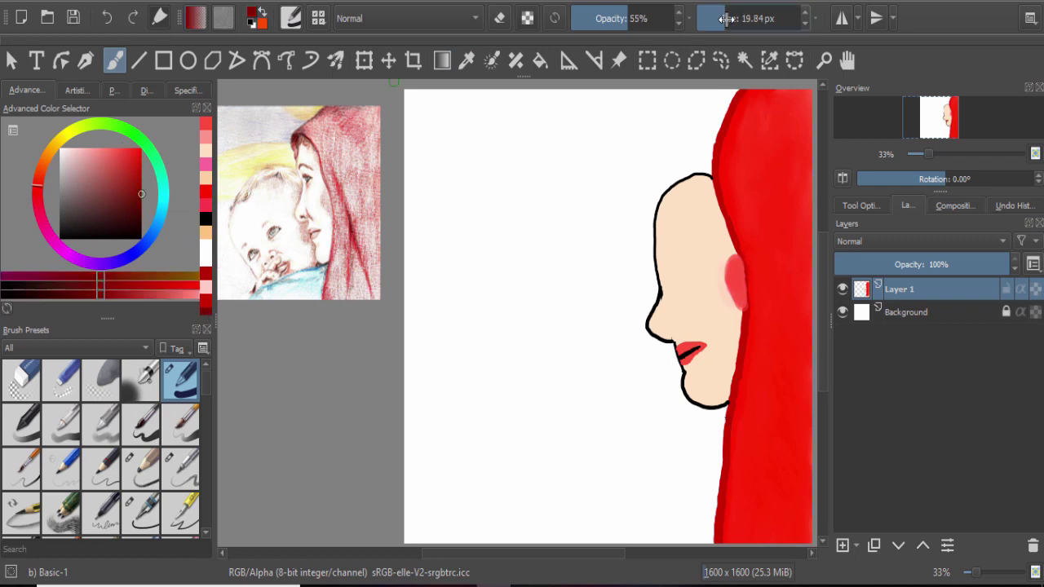
left_click_drag(726, 18, 721, 17)
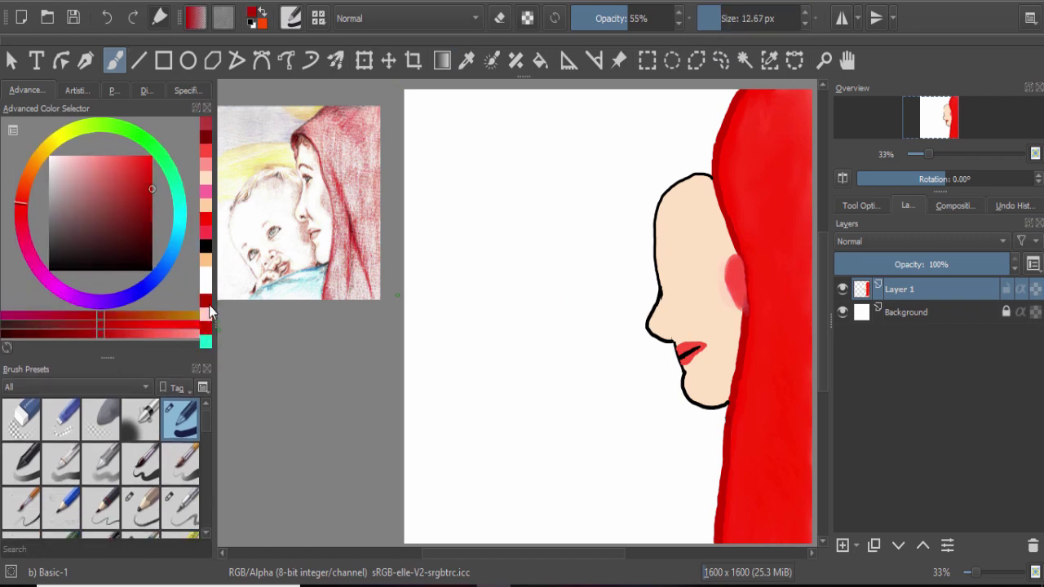
left_click(206, 305)
left_click_drag(745, 305, 740, 257)
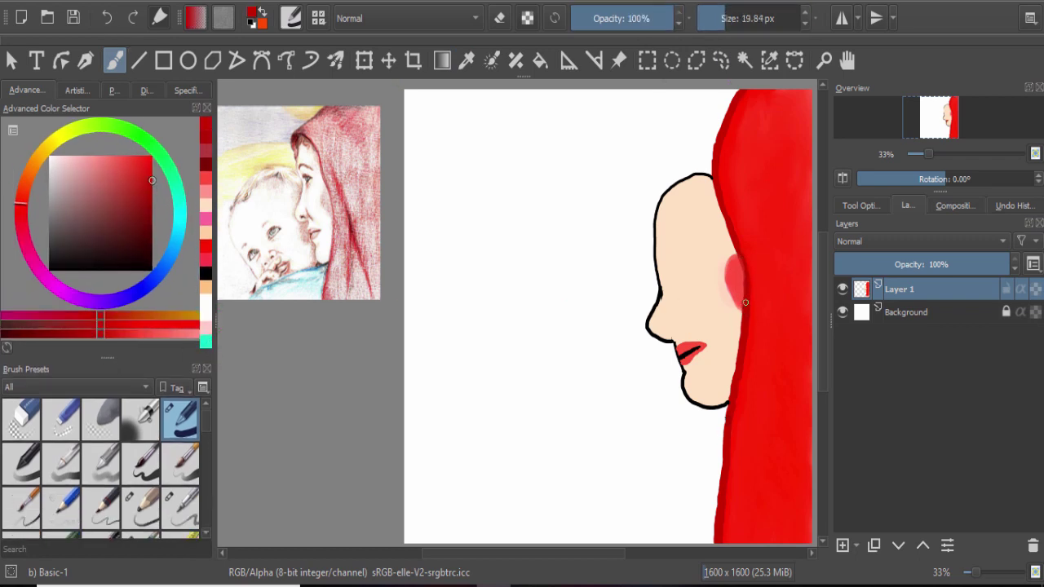
left_click(735, 254, "ctrl")
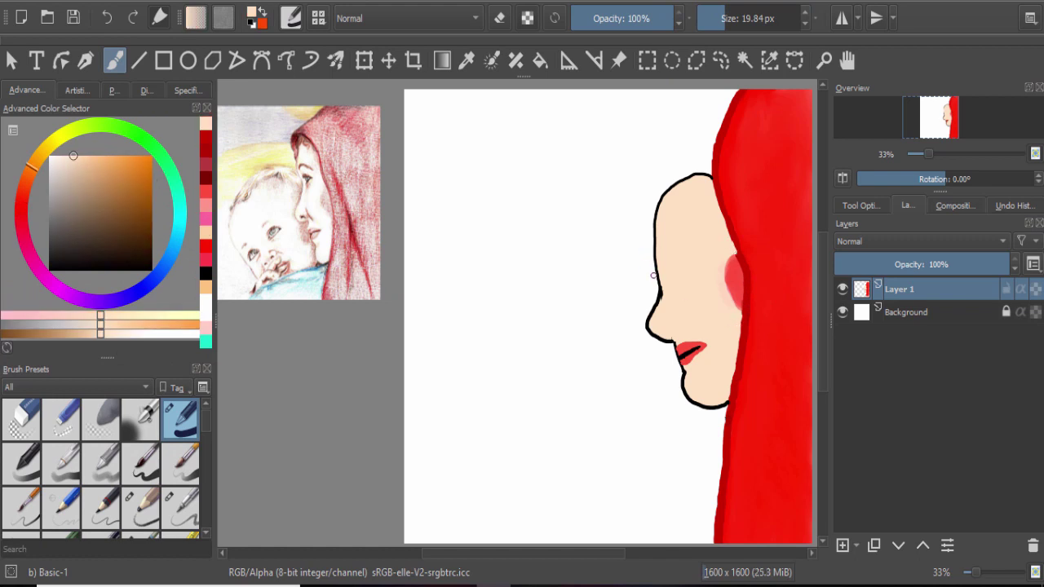
Try black nostril marks on the nose, undo them, and shrink the brush.
key("d")
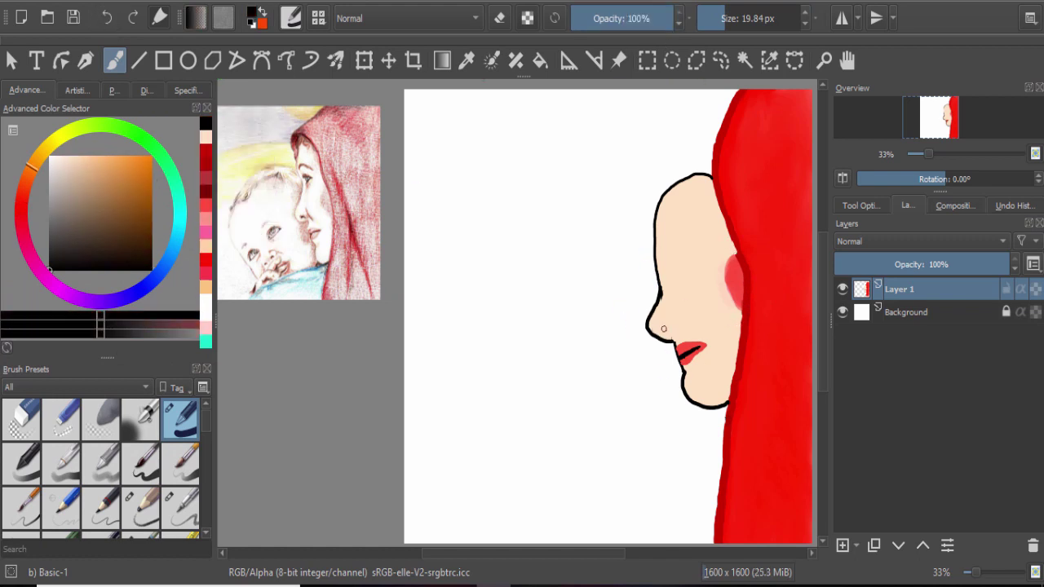
key("ctrl+z")
left_click_drag(662, 328, 651, 331)
key("ctrl+z")
key("bracketleft")
key("bracketleft")
Flood-fill the black face outline with peach.
left_click(657, 338, "ctrl")
left_click(540, 60)
left_click(685, 192)
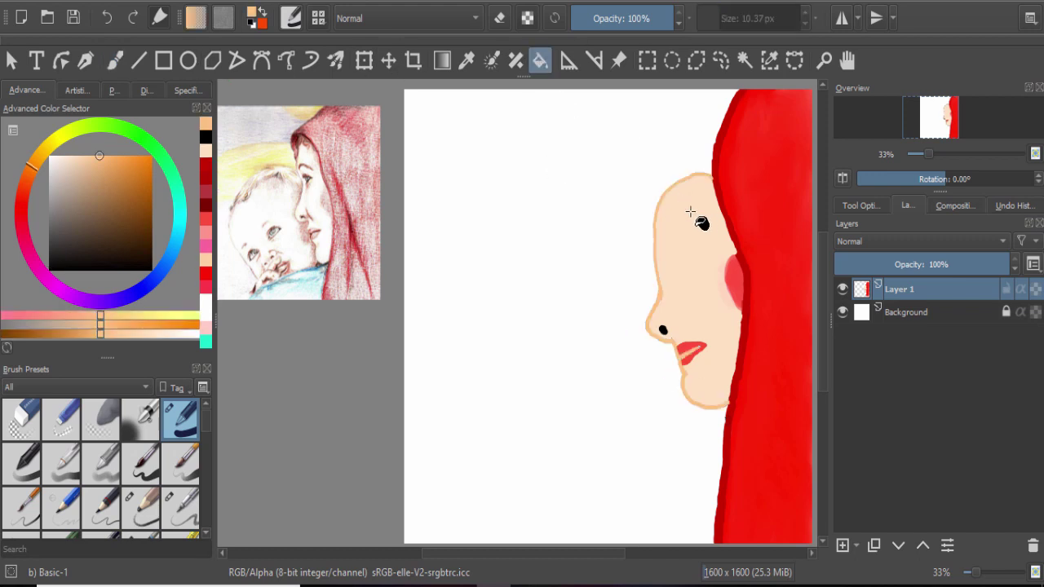
Draw a dark black line between the lips.
key("d")
key("b")
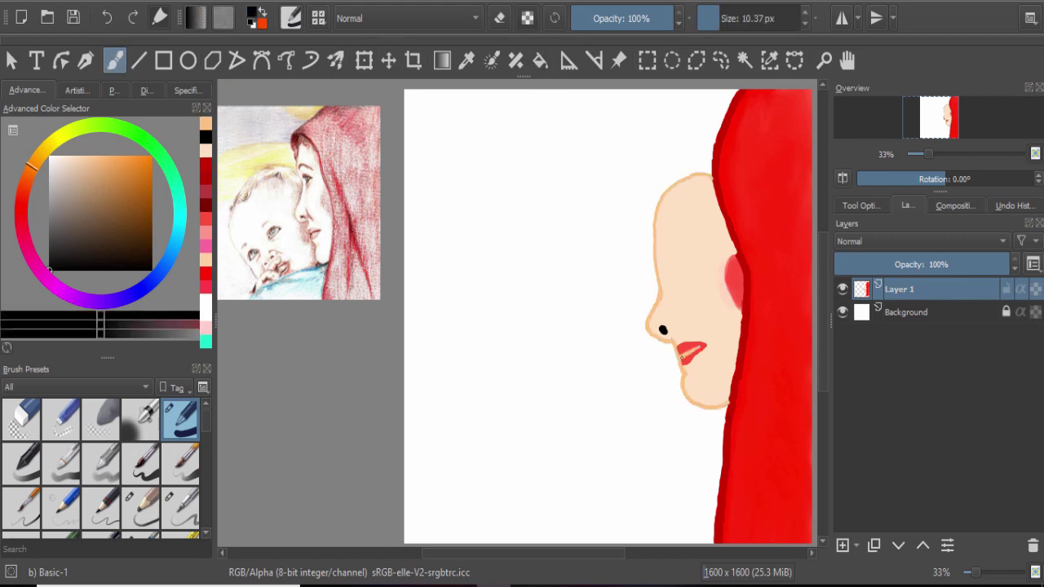
left_click(682, 356)
left_click_drag(683, 356, 691, 353)
Dot a black nostril on the nose.
left_click(205, 186)
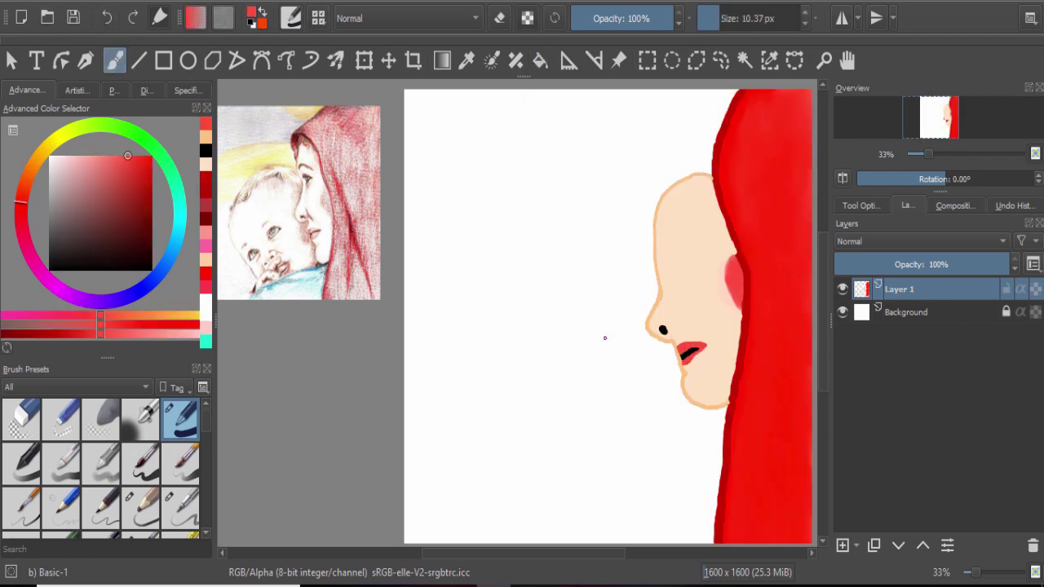
left_click(208, 170)
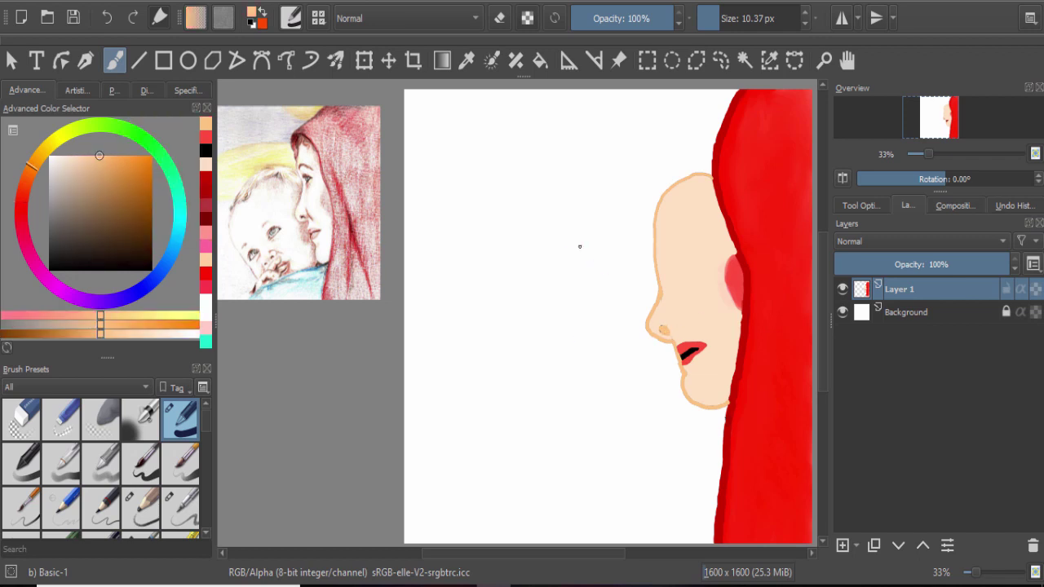
left_click(663, 329)
left_click(33, 335)
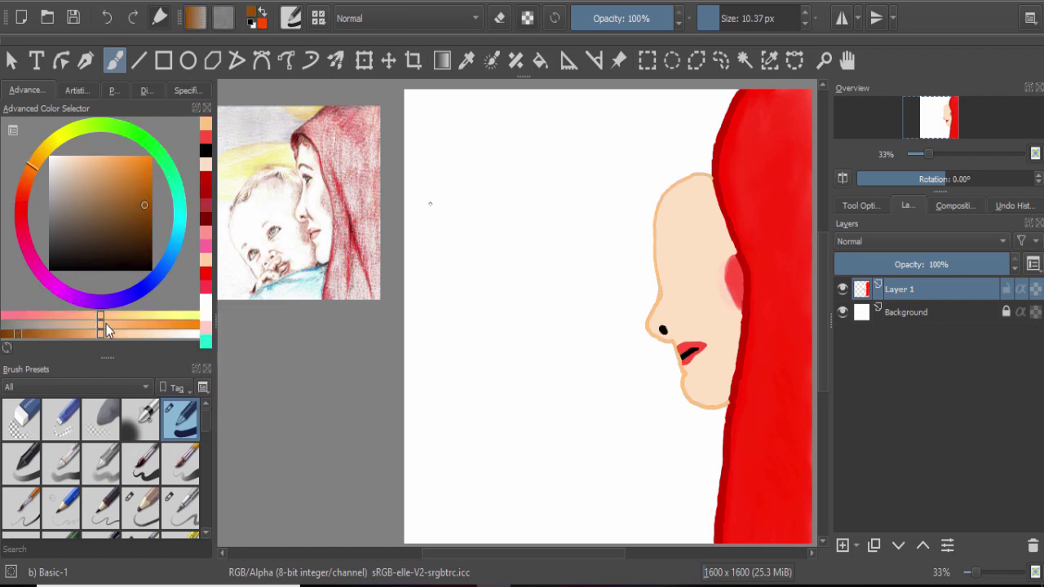
Paint a brown eyebrow above the nose and brown hair across the top of the forehead.
left_click(149, 224)
key("i")
key("i")
left_click_drag(508, 281, 563, 284)
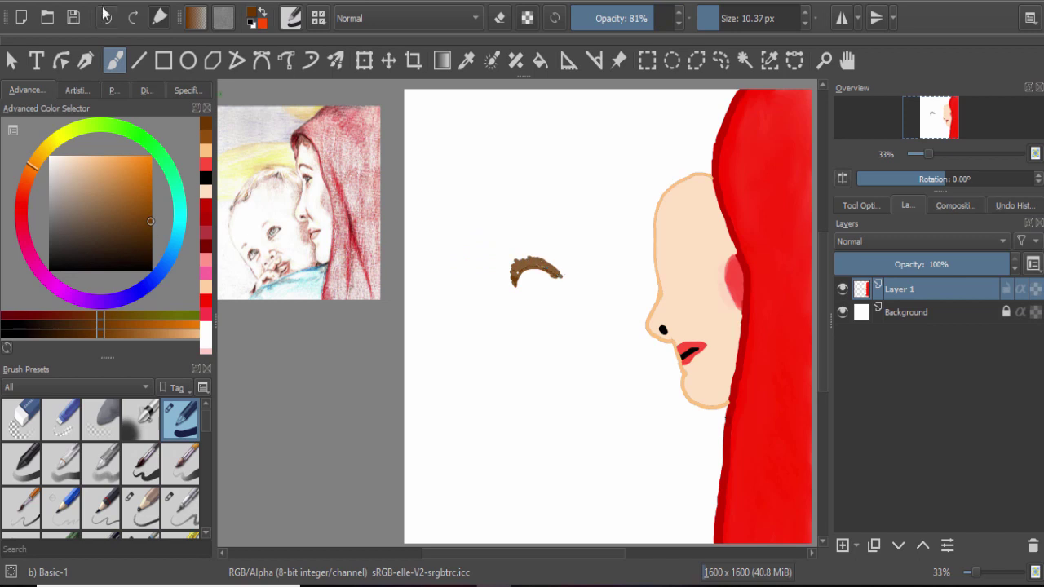
key("ctrl+z")
left_click(148, 223)
key("o")
key("o")
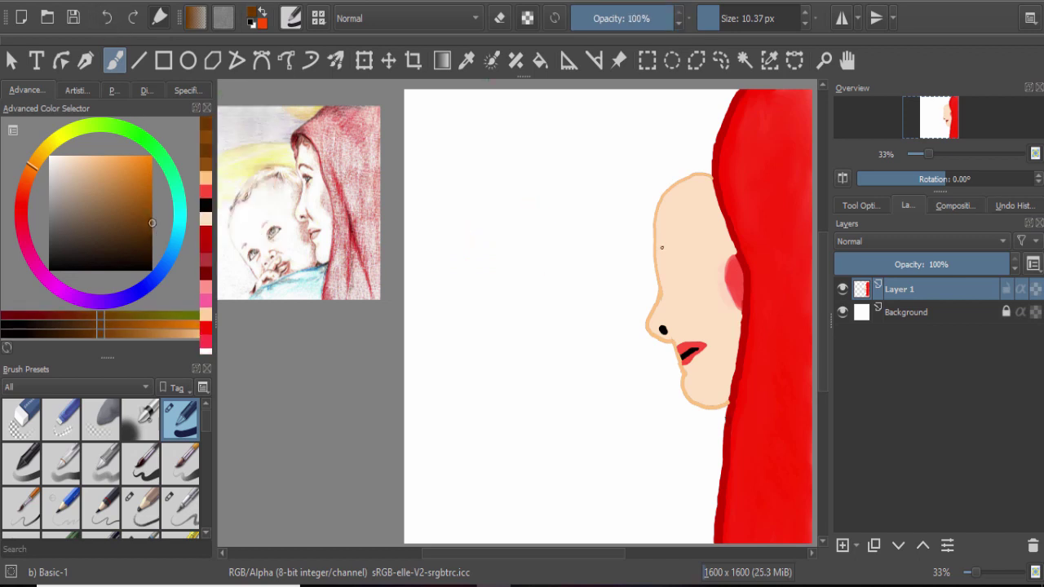
mouse_move(661, 249)
left_mouse_down()
mouse_move(691, 252)
mouse_move(682, 233)
mouse_move(694, 254)
left_mouse_up()
left_click(168, 320)
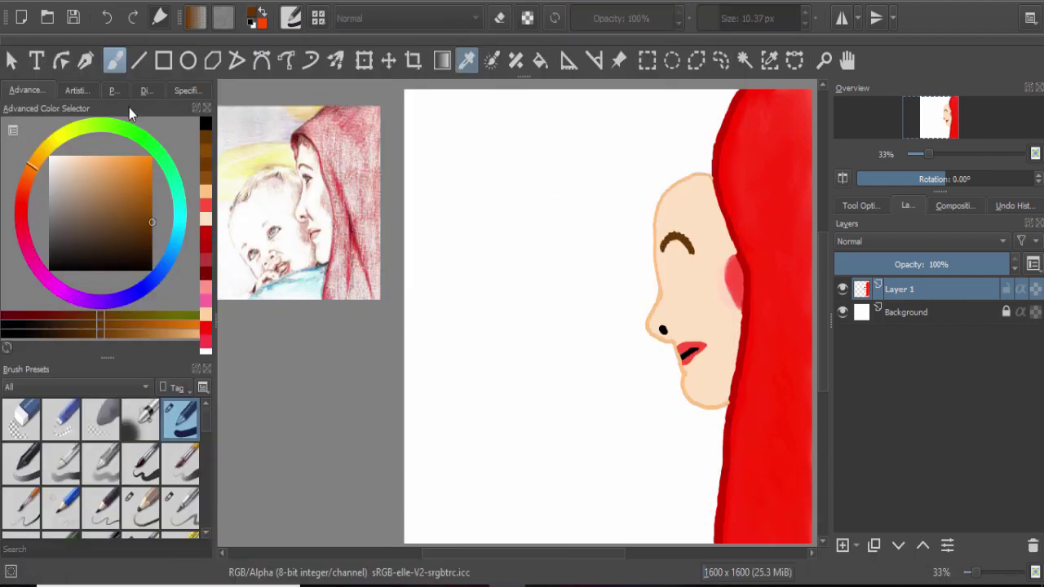
mouse_move(659, 201)
left_mouse_down()
mouse_move(671, 179)
mouse_move(711, 166)
mouse_move(706, 186)
mouse_move(693, 186)
mouse_move(706, 191)
mouse_move(662, 200)
mouse_move(663, 179)
left_mouse_up()
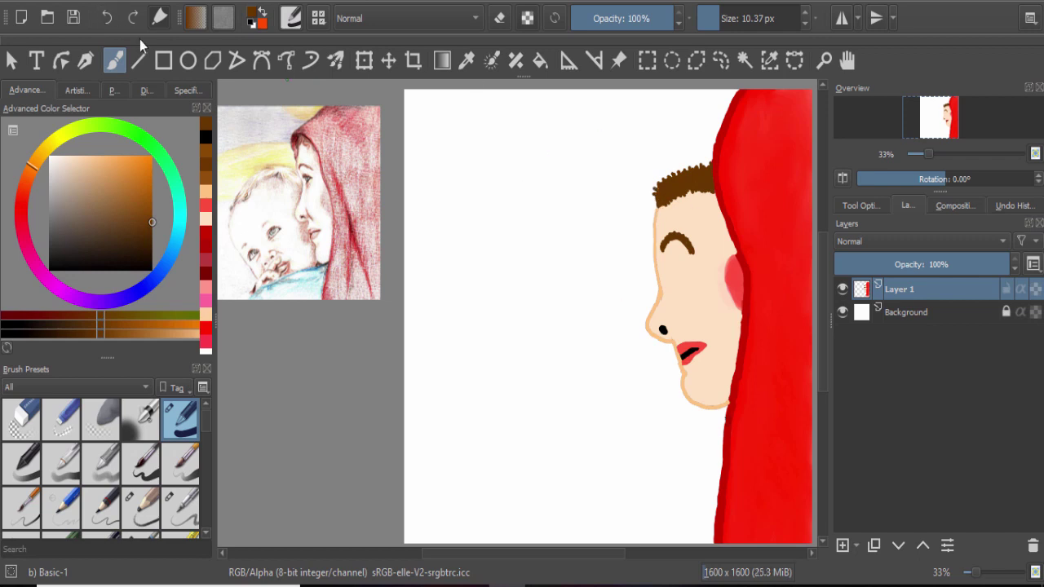
Sample the hood's bright red and extend the hood outline over the head.
key("p")
left_click(758, 163)
key("b")
left_click(726, 18)
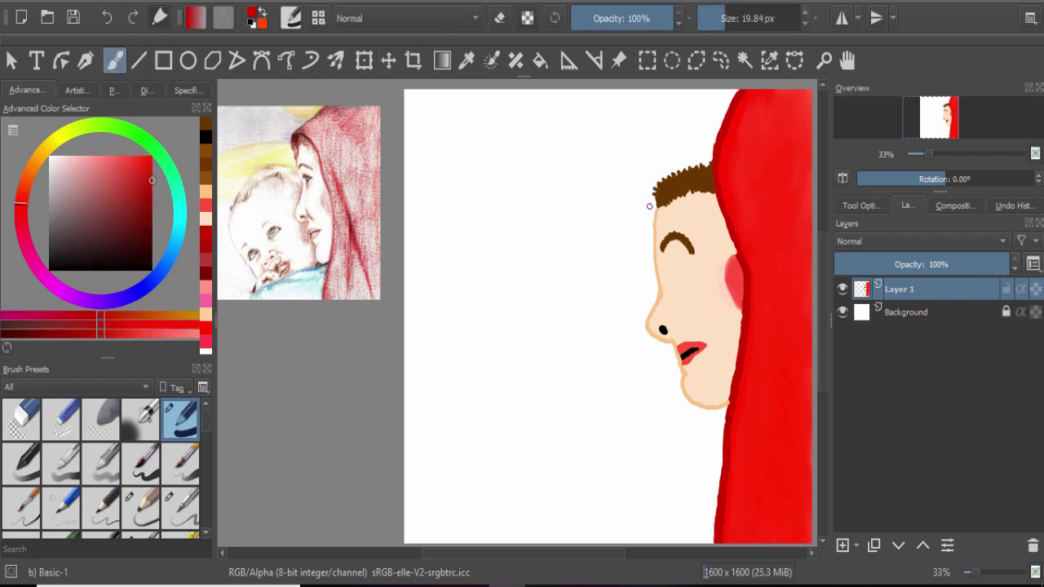
mouse_move(650, 219)
left_mouse_down()
mouse_move(650, 169)
mouse_move(706, 91)
left_mouse_up()
key("ctrl+z")
key("p")
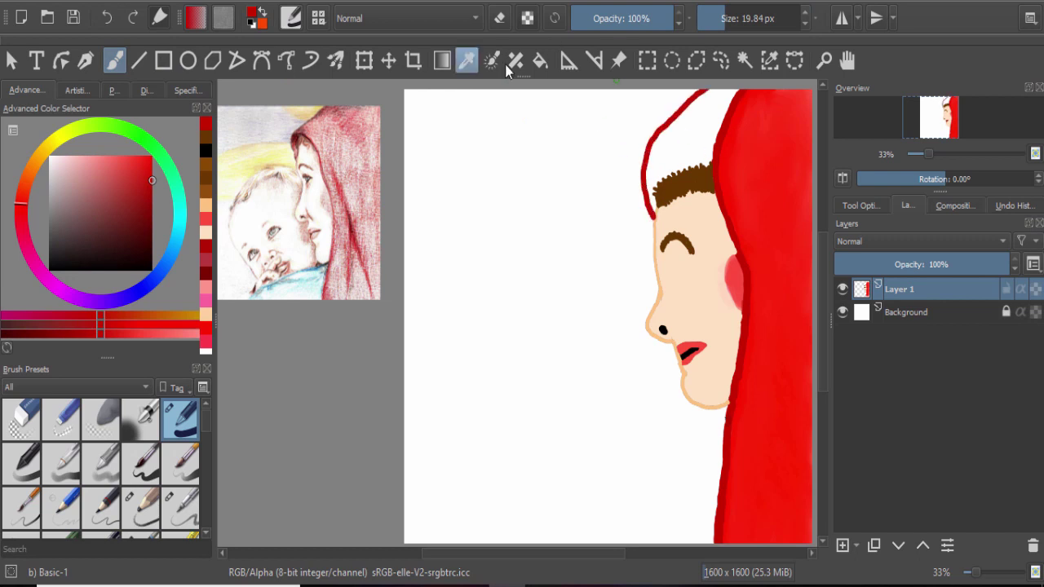
left_click(718, 158)
key("b")
left_click_drag(718, 158, 739, 94)
Paint red between the hood outline and the hair to cover the hood top.
key("f")
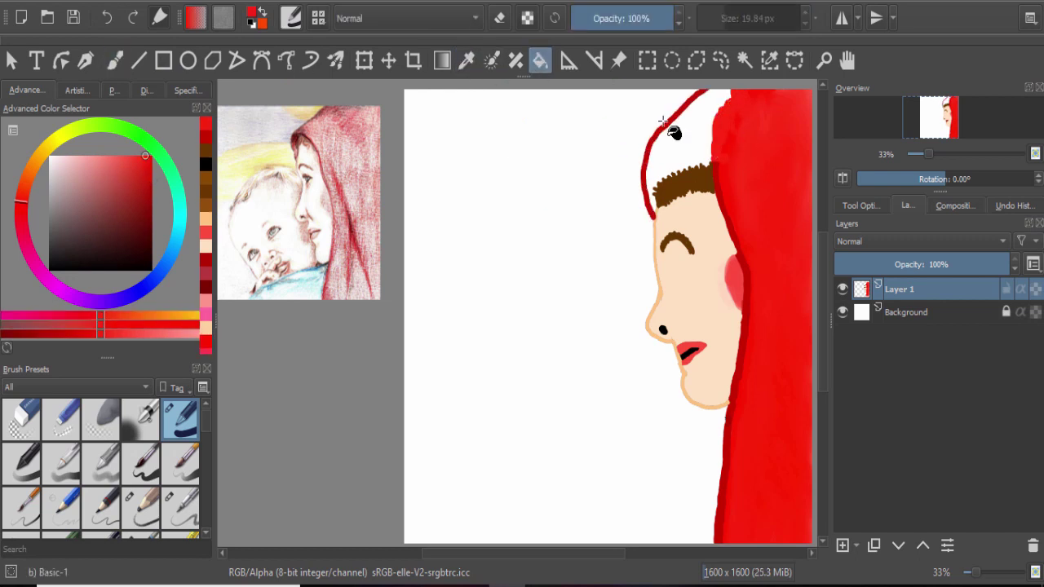
key("b")
mouse_move(654, 217)
left_mouse_down()
mouse_move(661, 146)
mouse_move(713, 163)
mouse_move(710, 106)
mouse_move(772, 135)
mouse_move(727, 172)
mouse_move(661, 132)
left_mouse_up()
key("bracketright")
key("bracketright")
key("bracketright")
left_click(662, 132, "ctrl")
key("bracketleft")
key("bracketleft")
key("bracketleft")
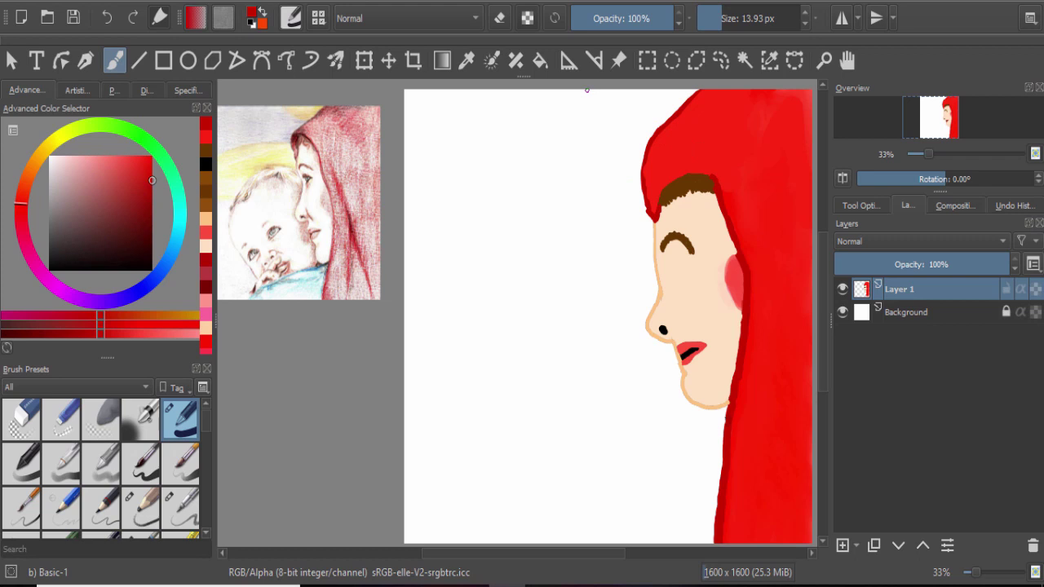
Smooth the hood edge below the chin in darker red.
left_click(767, 163, "ctrl")
mouse_move(722, 18)
left_mouse_down()
mouse_move(757, 17)
mouse_move(724, 18)
left_mouse_up()
left_click(725, 490, "ctrl")
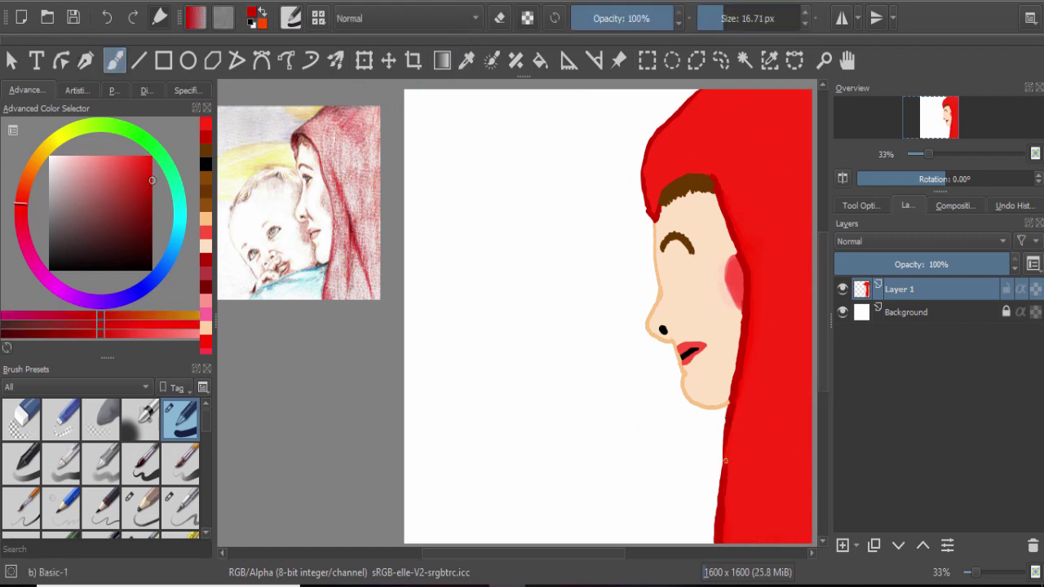
left_click_drag(722, 497, 725, 402)
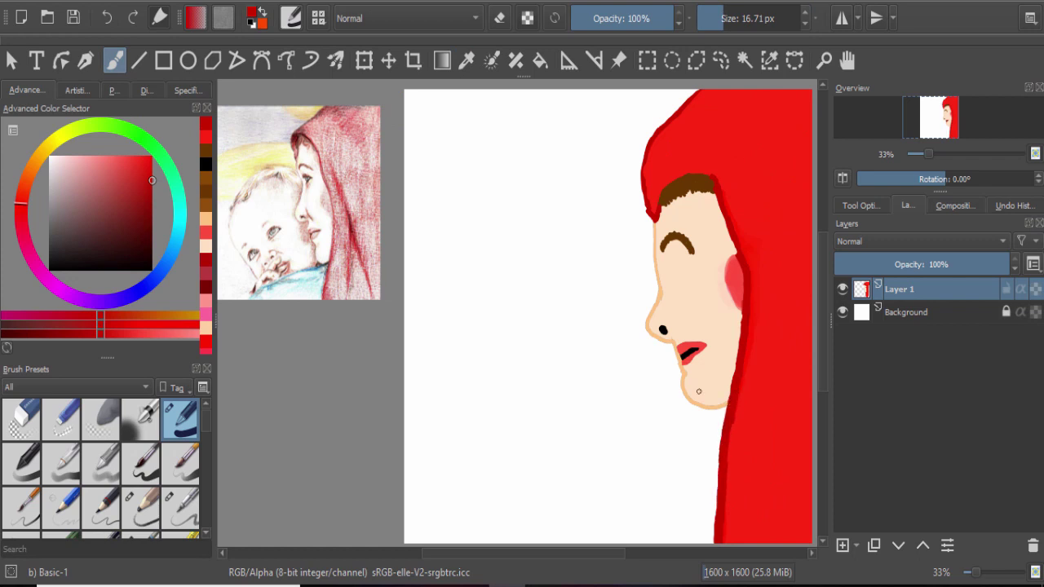
Draw a black almond-shaped eye beneath the eyebrow with a 5.88 px brush.
left_click(663, 330, "ctrl")
left_click_drag(723, 18, 715, 18)
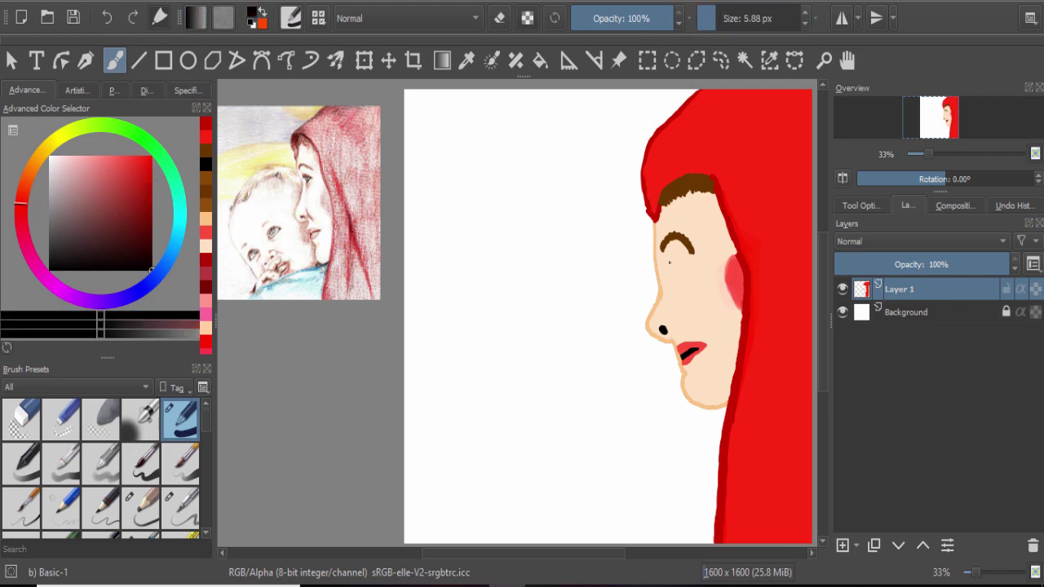
left_click_drag(669, 258, 674, 273)
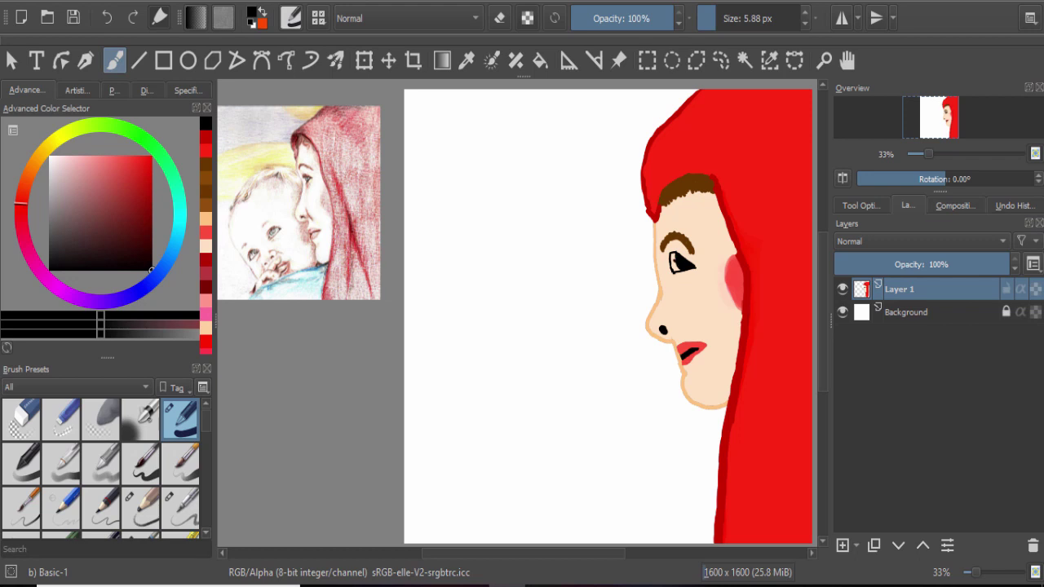
Repaint the lips solid red with a 13.93 px brush.
left_click(682, 305, "ctrl")
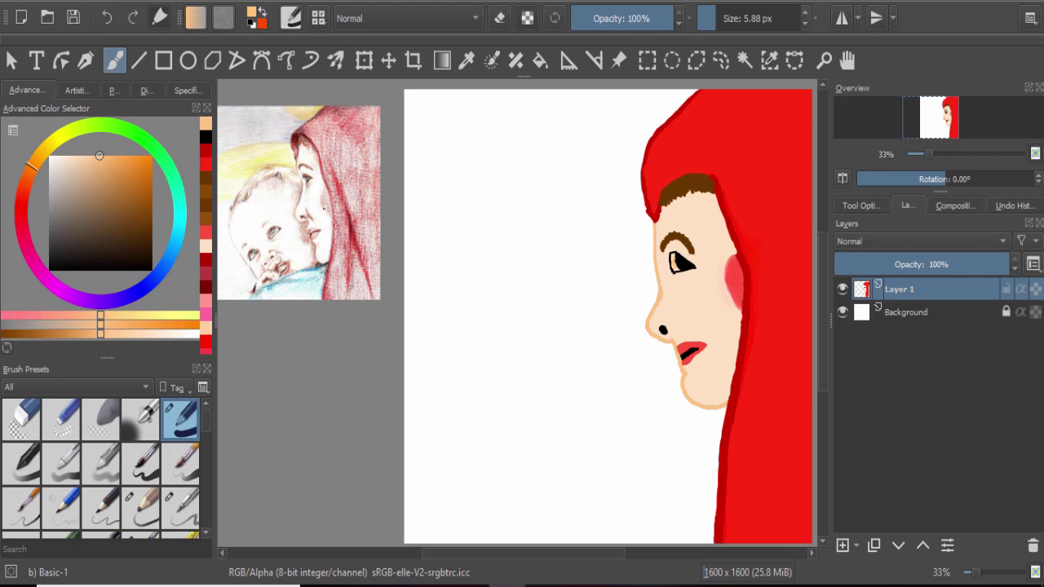
left_click(692, 351, "ctrl")
mouse_move(688, 352)
left_mouse_down()
mouse_move(698, 349)
mouse_move(678, 347)
left_mouse_up()
Try peach strokes over the lower lip.
left_click(681, 369, "ctrl")
left_click(686, 356, "ctrl")
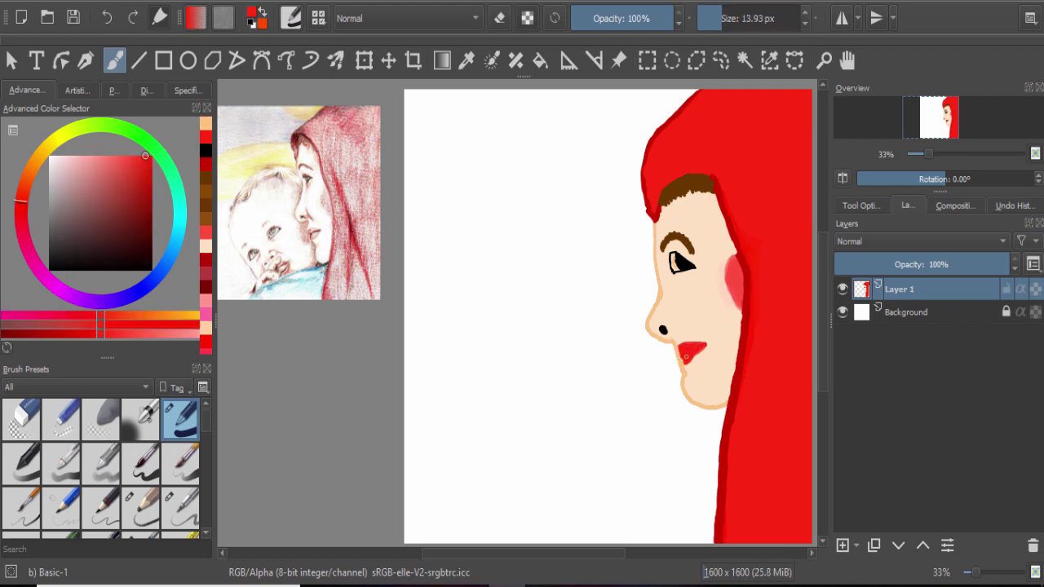
left_click(673, 360, "ctrl")
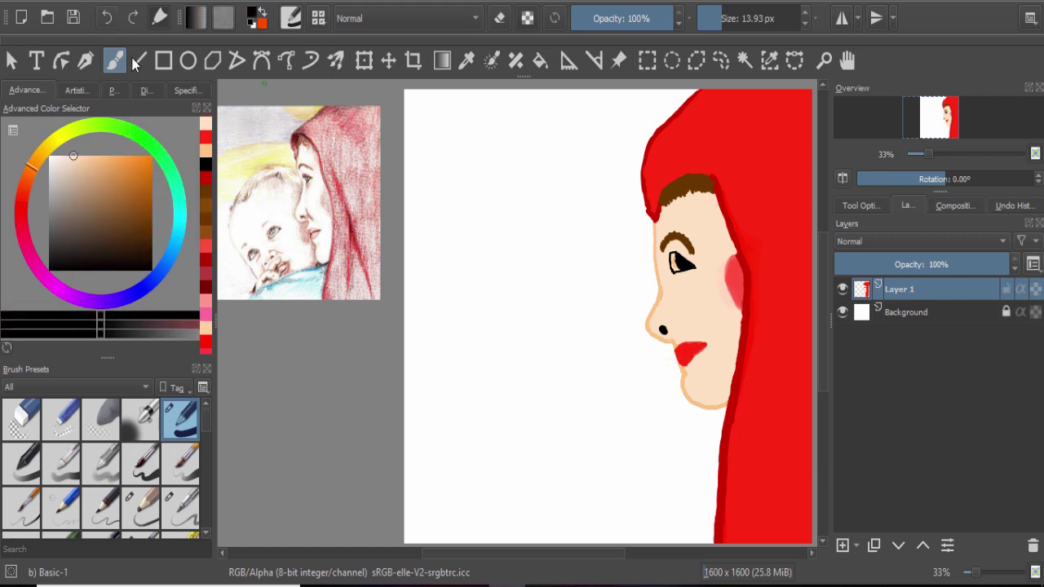
left_click_drag(673, 360, 693, 350)
key("bracketleft")
key("bracketleft")
key("bracketleft")
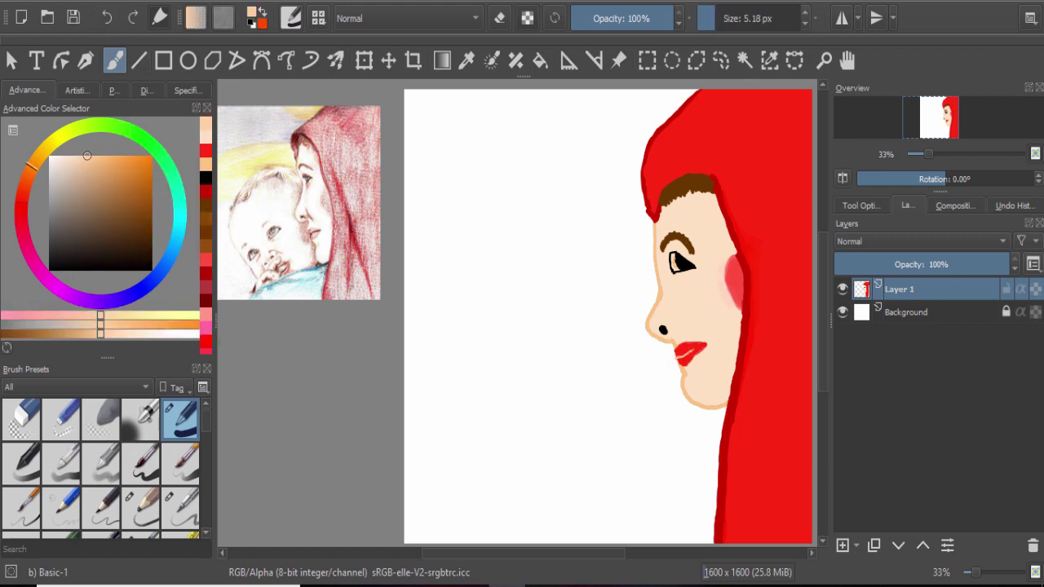
Try white lip highlights, then undo the trial strokes.
left_click(571, 286, "ctrl")
key("bracketright")
key("bracketright")
key("ctrl+z")
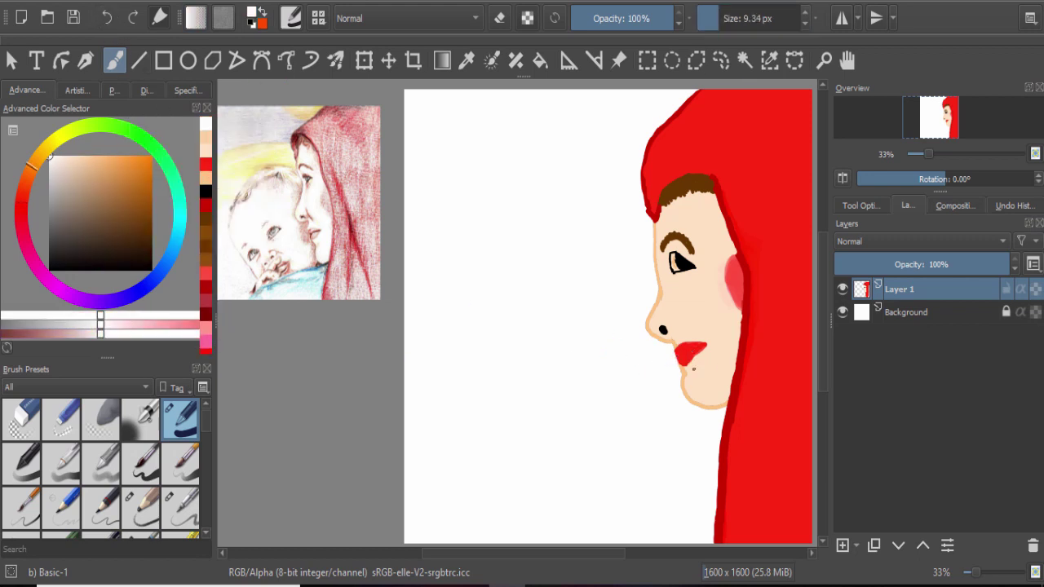
left_click(702, 356, "ctrl")
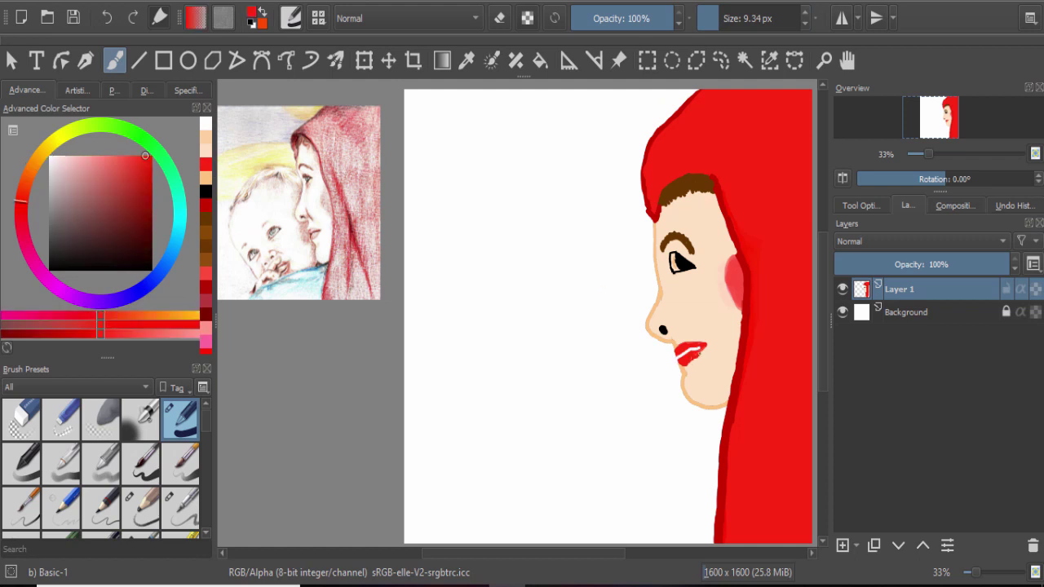
left_click(106, 18)
left_click(133, 17)
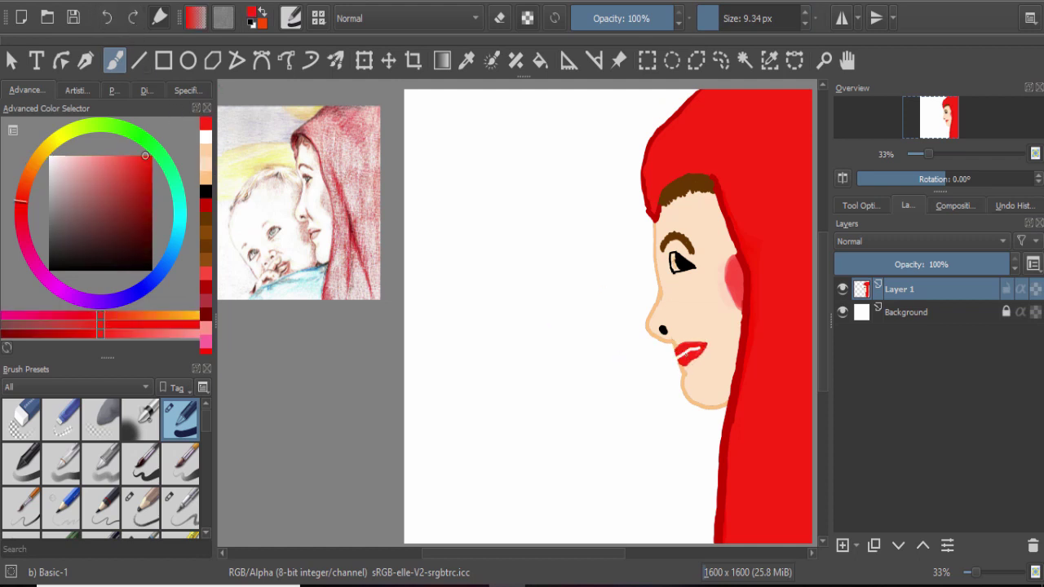
key("ctrl+z")
key("ctrl+z")
Repaint the lips a fuller red.
left_click(680, 361, "ctrl")
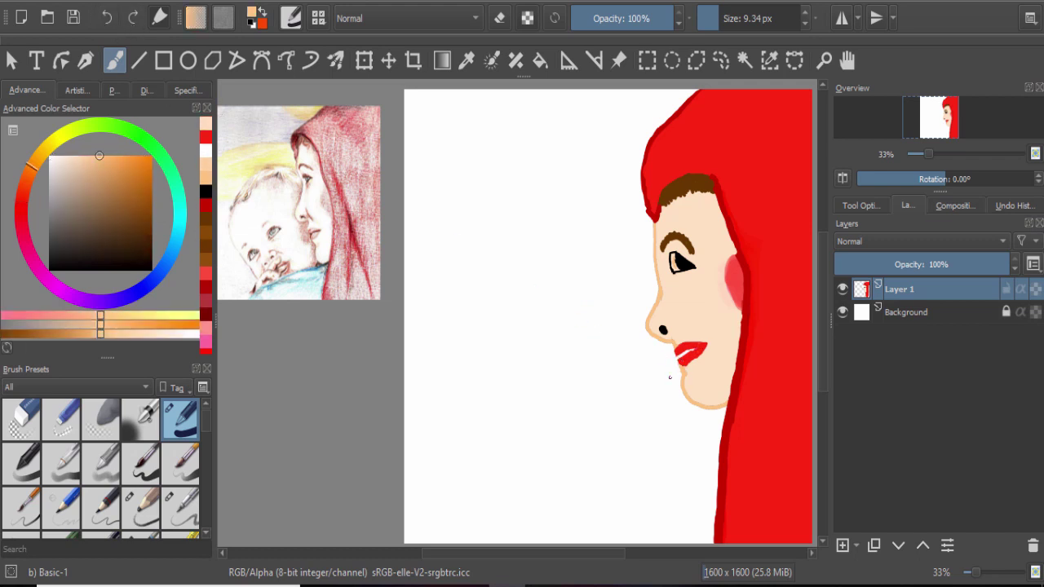
key("x")
left_click_drag(692, 354, 701, 359)
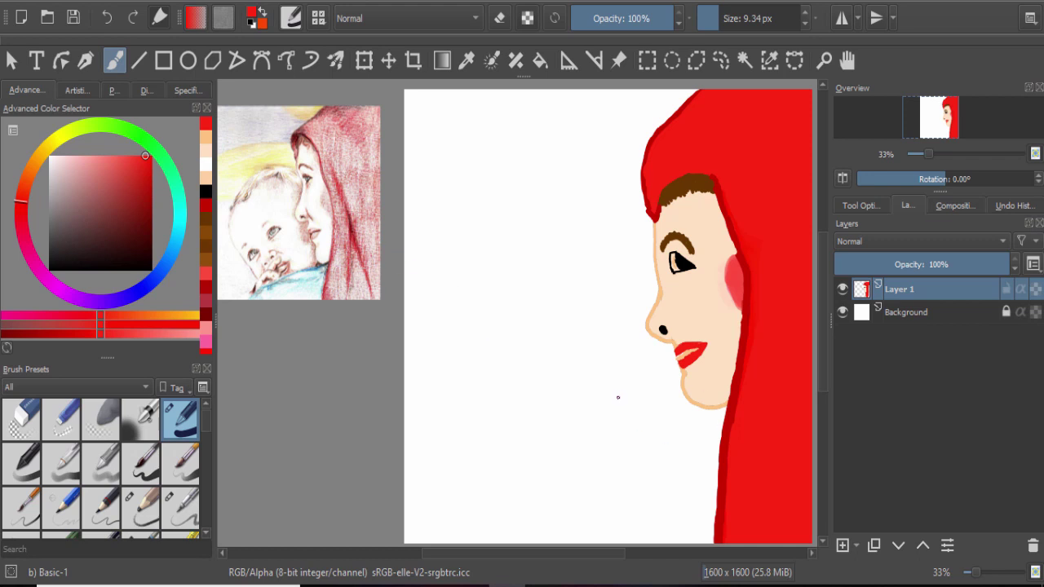
left_click(173, 248)
Draw the garment's blue neckline below the chin, darkening it to deeper blue.
key("bracketright")
mouse_move(554, 543)
left_mouse_down()
mouse_move(584, 487)
mouse_move(620, 453)
mouse_move(722, 407)
left_mouse_up()
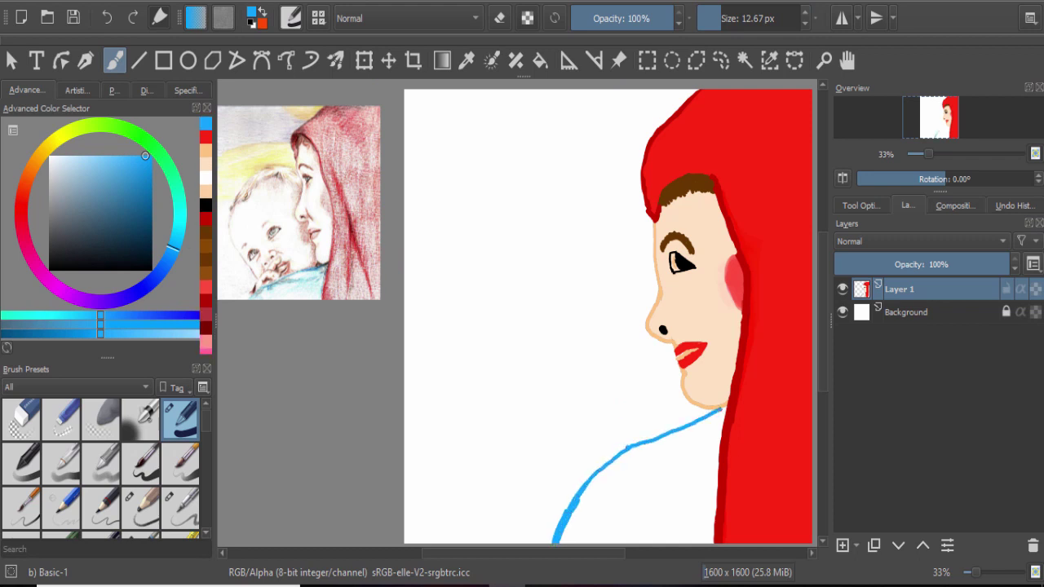
left_click(146, 288)
key("bracketright")
key("bracketright")
left_click_drag(555, 542, 580, 493)
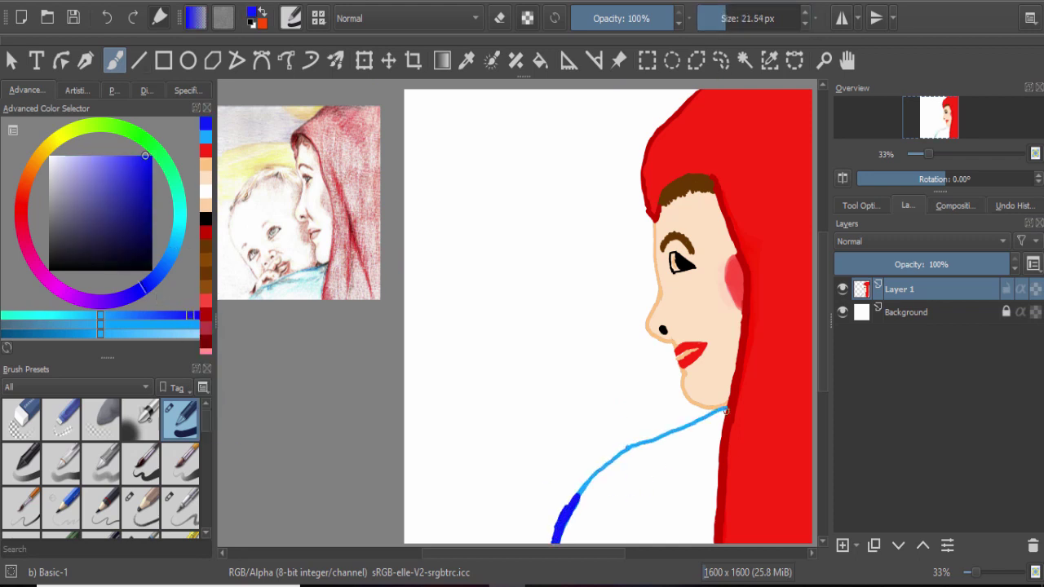
left_click_drag(702, 420, 725, 408)
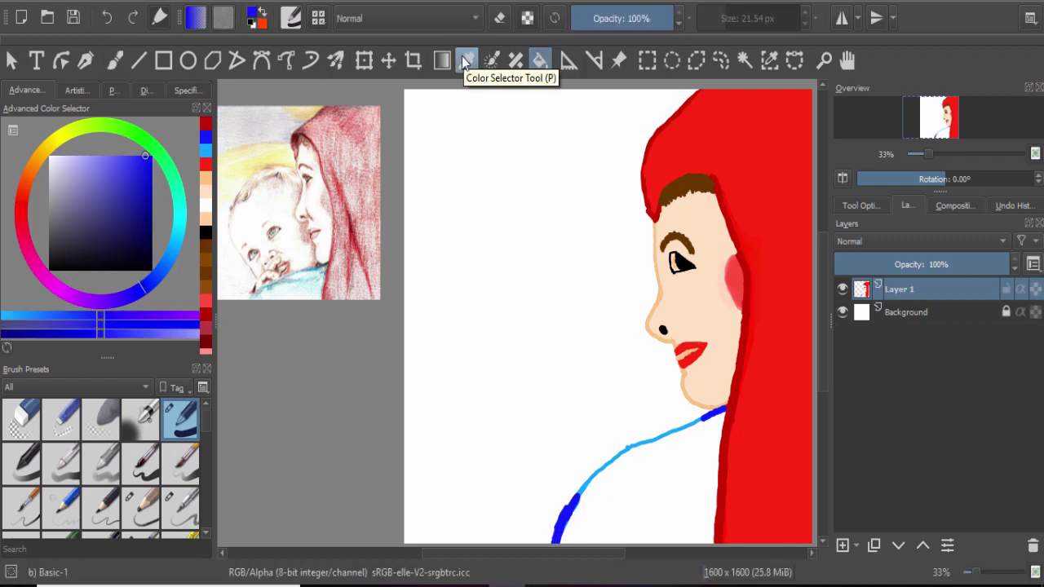
Undo an accidental canvas-wide fill and retrace the neckline thicker in dark blue.
left_click(539, 61)
left_click(522, 393)
key("ctrl+z")
key("b")
left_click_drag(566, 512, 638, 446)
mouse_move(581, 494)
left_mouse_down()
mouse_move(645, 444)
mouse_move(725, 409)
left_mouse_up()
key("bracketright")
key("bracketright")
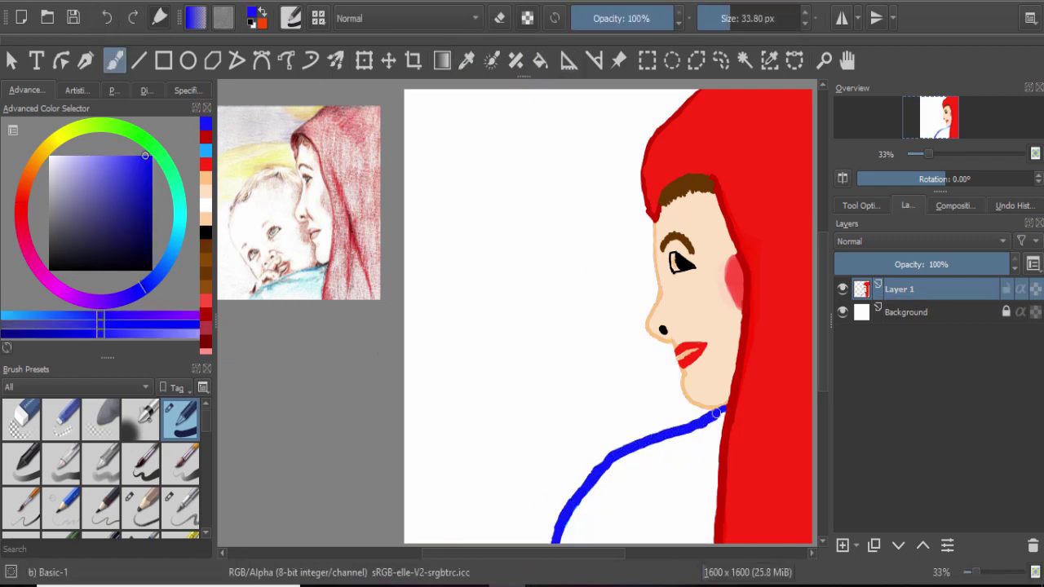
Fill the garment light blue and recolour its neckline outline dark blue.
left_click(208, 218)
left_click(587, 471, "ctrl")
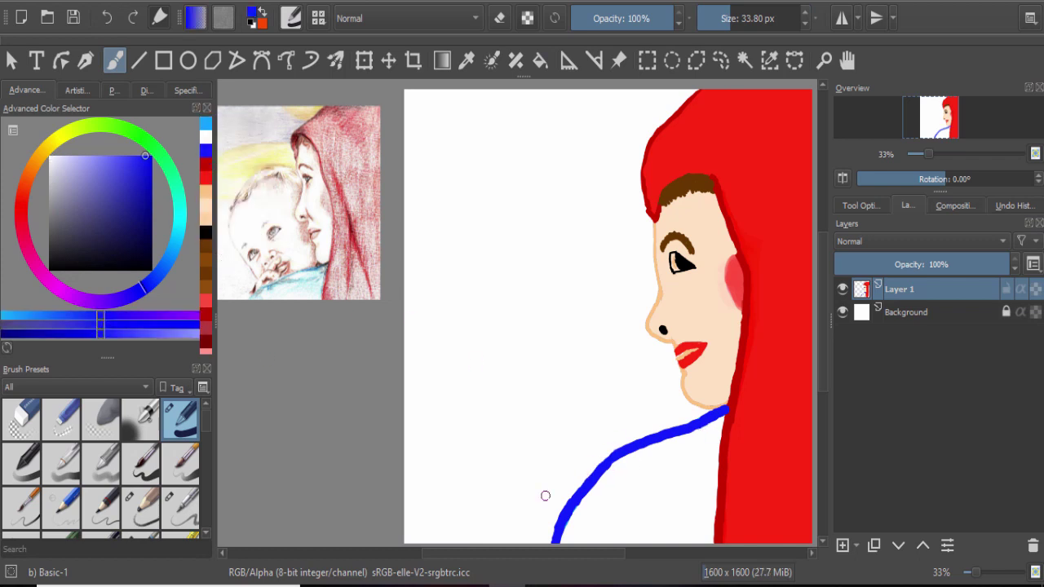
left_click(206, 122)
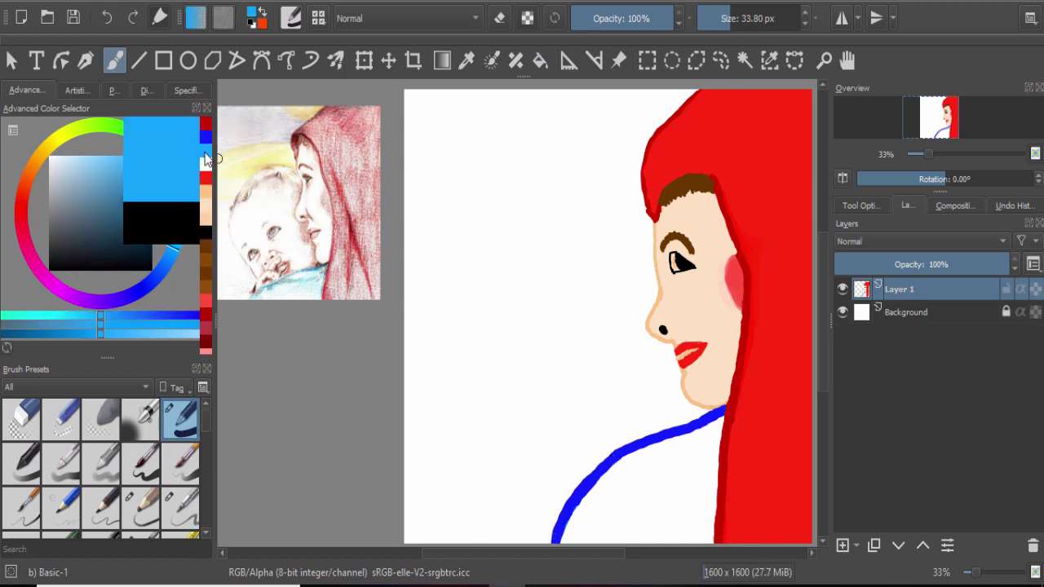
key("f")
left_click(665, 509)
left_click(55, 316)
left_click(569, 502)
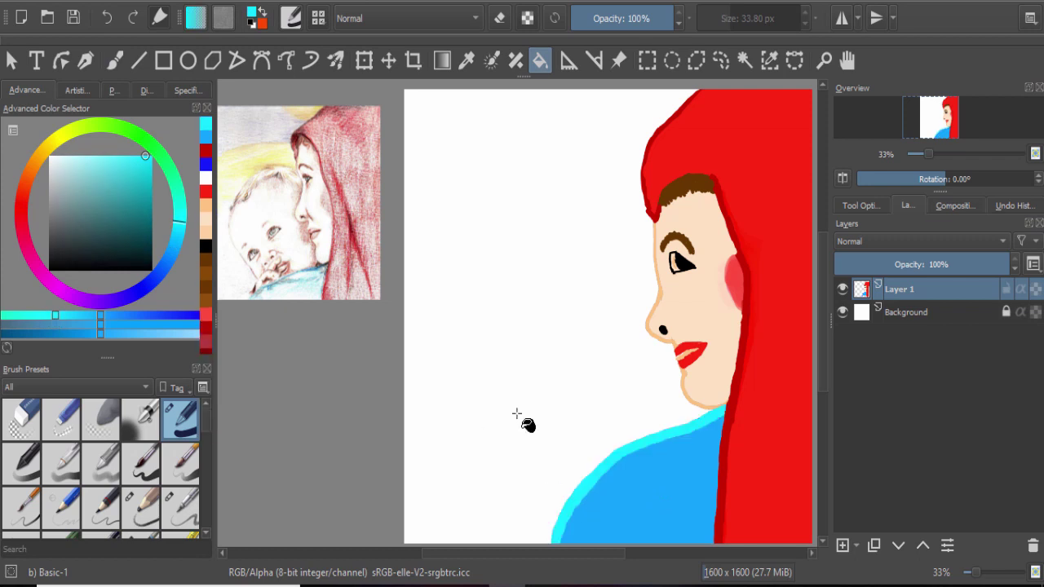
left_click(35, 334)
left_click(589, 499)
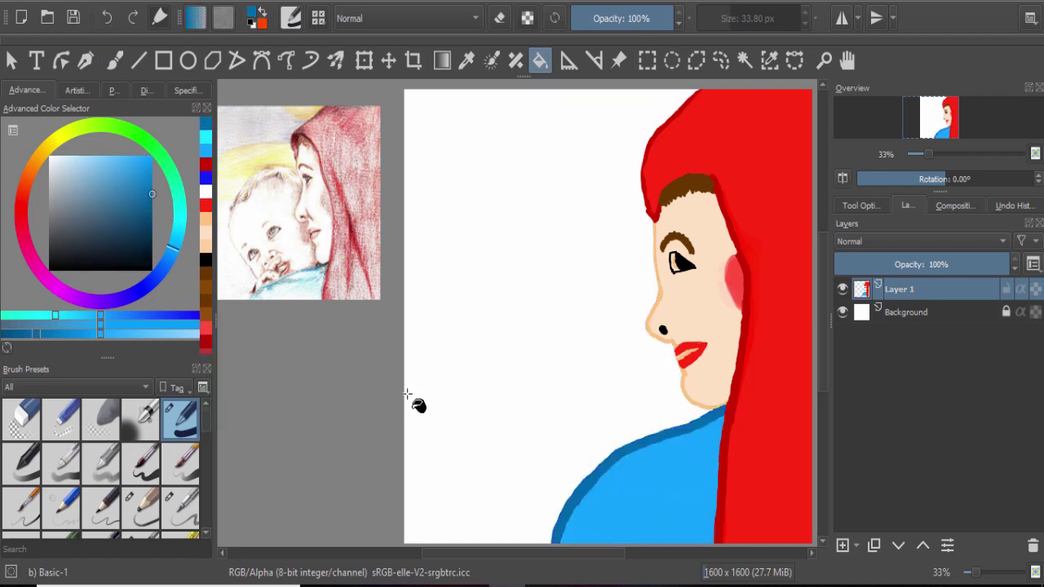
key("b")
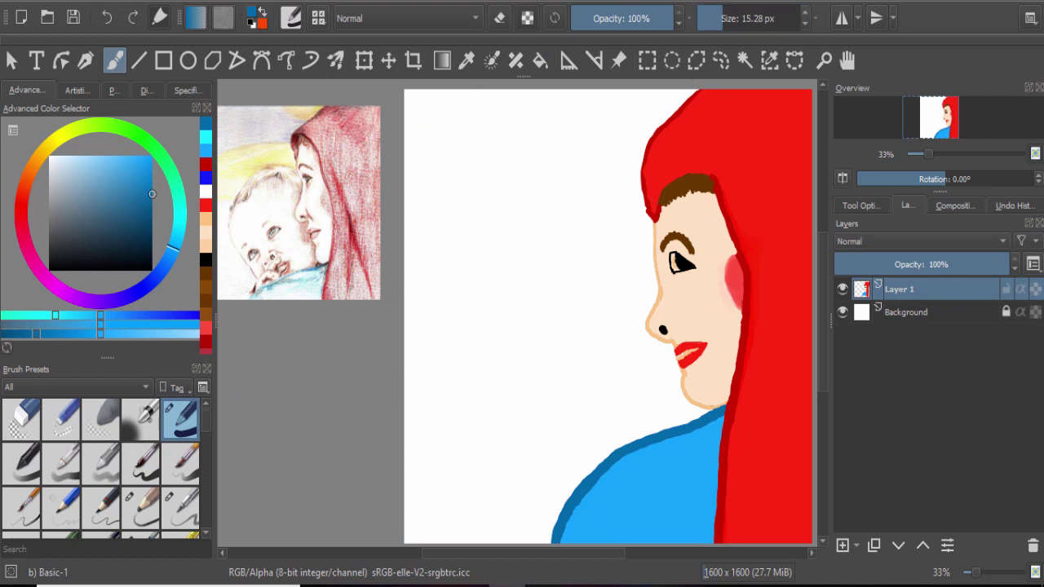
Outline the baby's head beside the mother's face and paint peach along the shoulder.
mouse_move(561, 509)
left_mouse_down()
mouse_move(566, 287)
mouse_move(657, 290)
left_mouse_up()
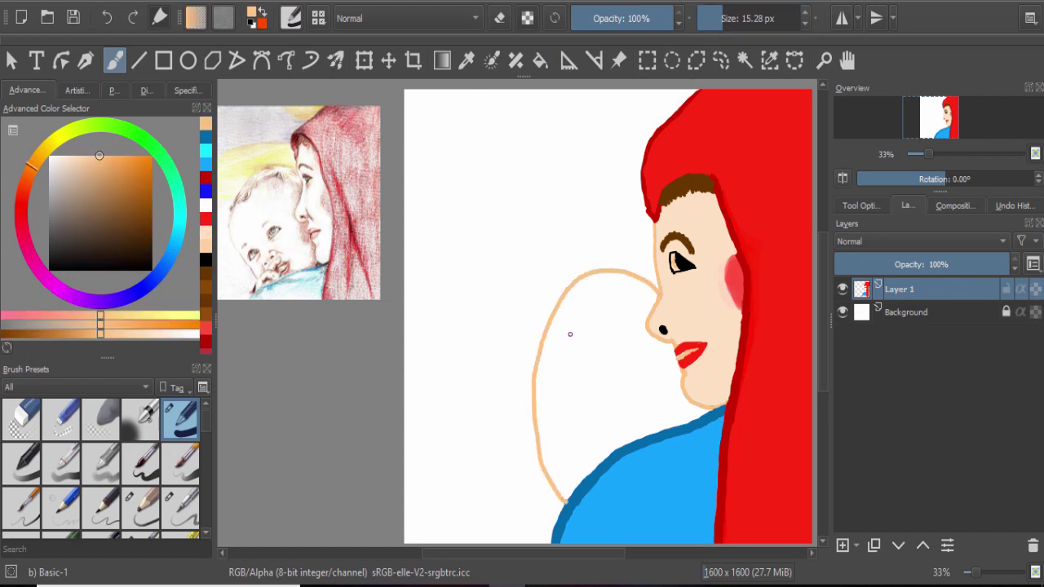
left_click_drag(690, 400, 686, 423)
left_click(73, 155)
key("f")
left_click(571, 326)
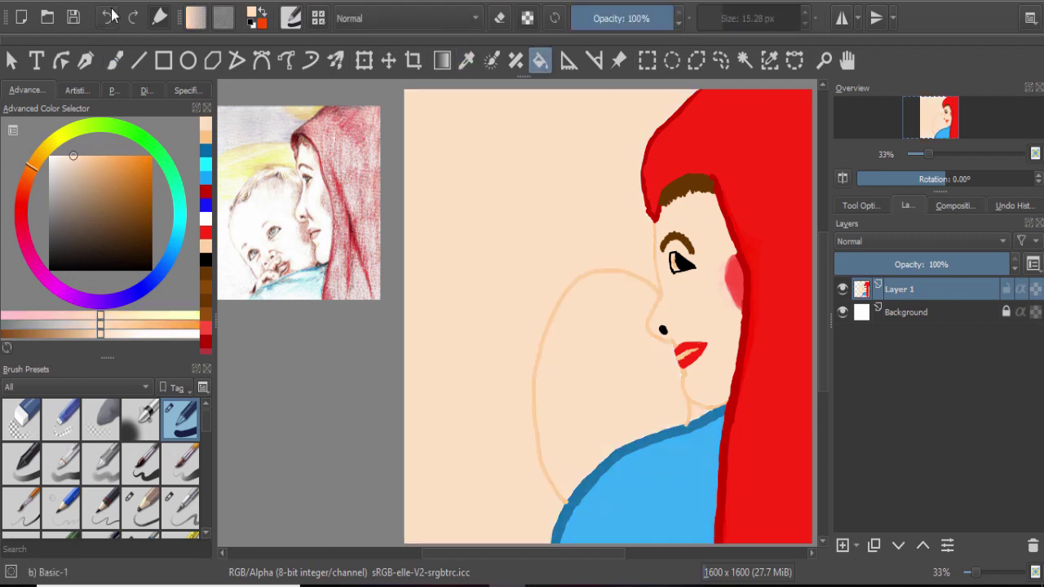
key("ctrl+z")
key("b")
left_click_drag(564, 492, 691, 415)
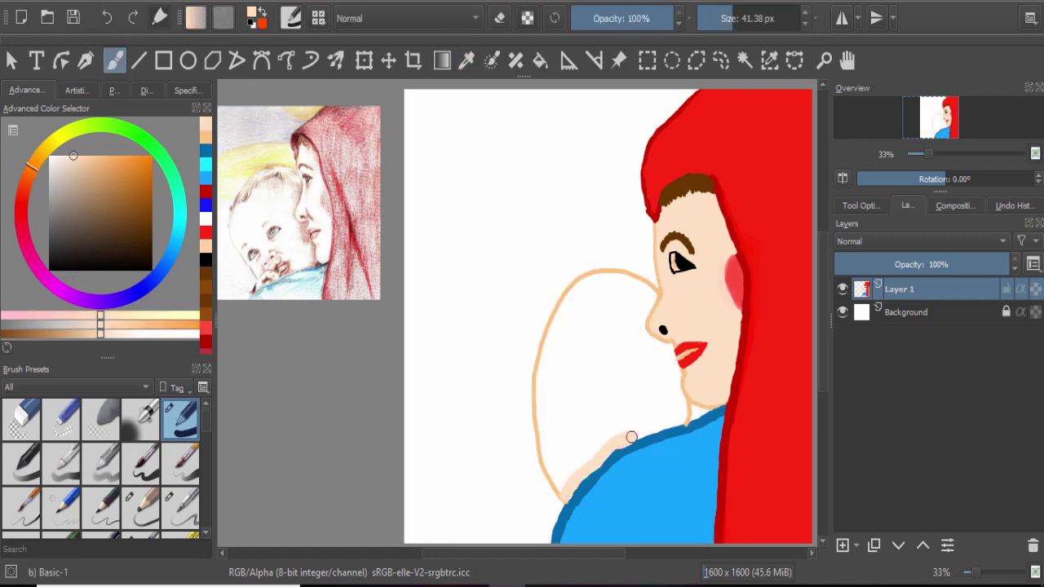
Paint peach inside the baby's face outline, undoing a canvas-wide fill.
left_click(540, 60)
left_click(206, 165)
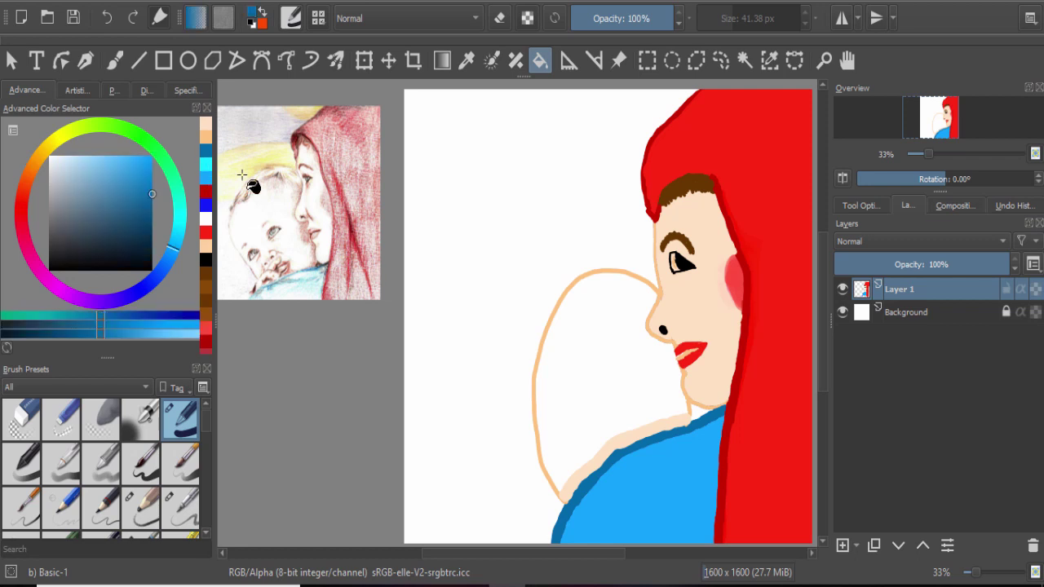
key("b")
left_click(210, 140)
mouse_move(562, 489)
left_mouse_down()
mouse_move(545, 392)
mouse_move(555, 336)
mouse_move(571, 454)
mouse_move(606, 436)
mouse_move(554, 367)
mouse_move(572, 321)
mouse_move(669, 408)
mouse_move(601, 326)
mouse_move(571, 310)
left_mouse_up()
key("f")
left_click(653, 378)
key("ctrl+z")
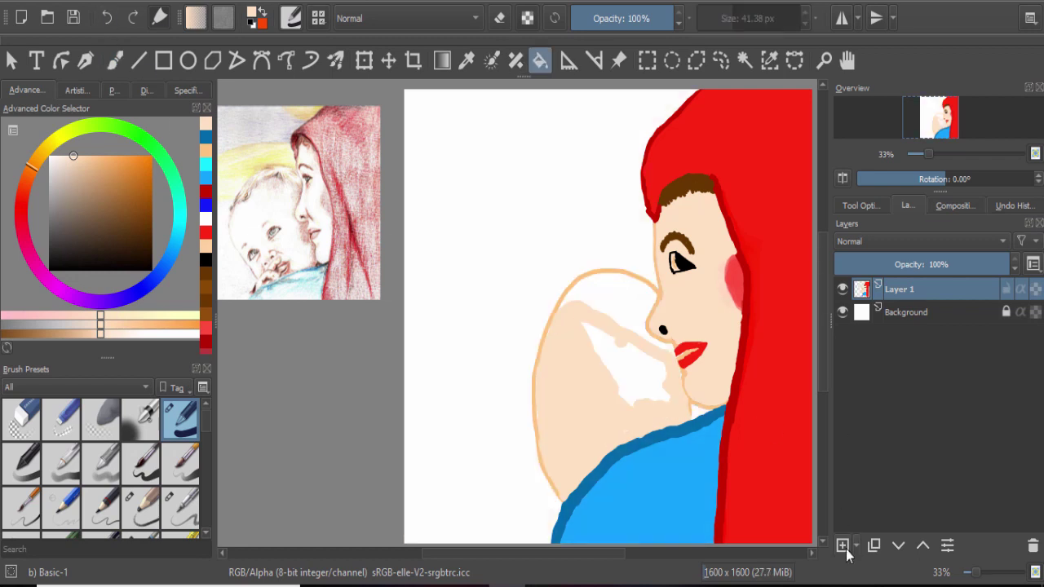
Add an empty Layer 2 above Layer 1, then reselect Layer 1.
left_click(842, 545)
left_click(611, 357)
key("ctrl+z")
key("ctrl+shift+z")
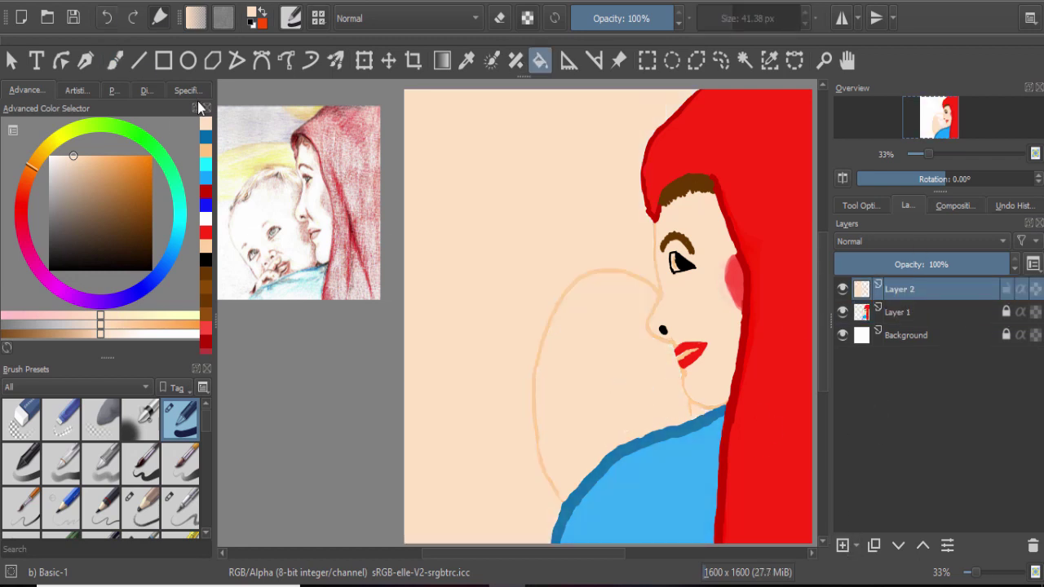
key("ctrl+z")
left_click(897, 312)
key("b")
Paint more of the baby's face peach with a smaller brush.
mouse_move(580, 338)
left_mouse_down()
mouse_move(642, 343)
mouse_move(565, 311)
mouse_move(616, 281)
mouse_move(652, 343)
mouse_move(628, 290)
left_mouse_up()
key("bracketleft")
key("bracketleft")
key("bracketleft")
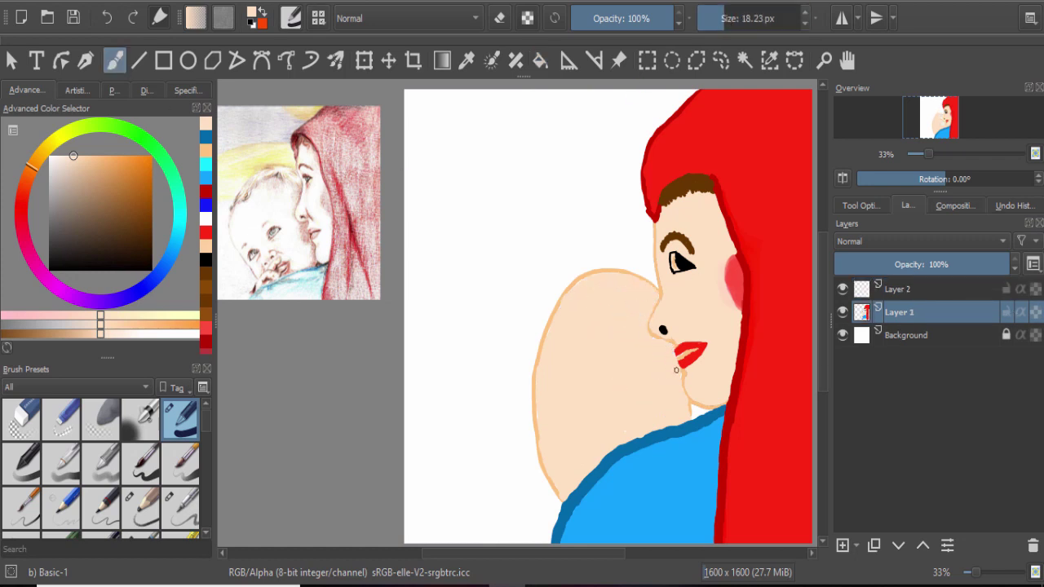
left_click(676, 370, "ctrl")
key("bracketleft")
key("bracketleft")
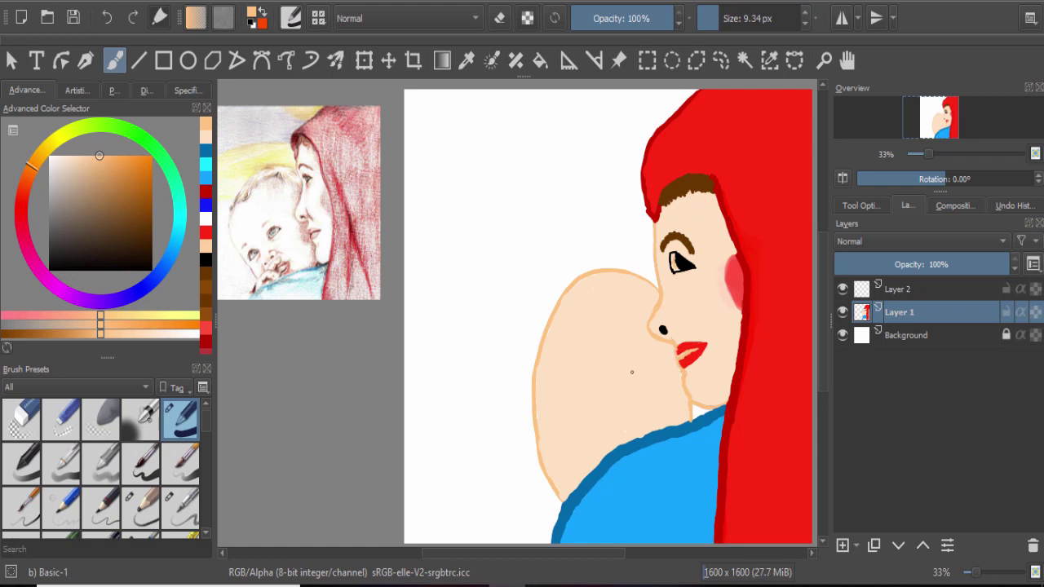
left_click(538, 443, "ctrl")
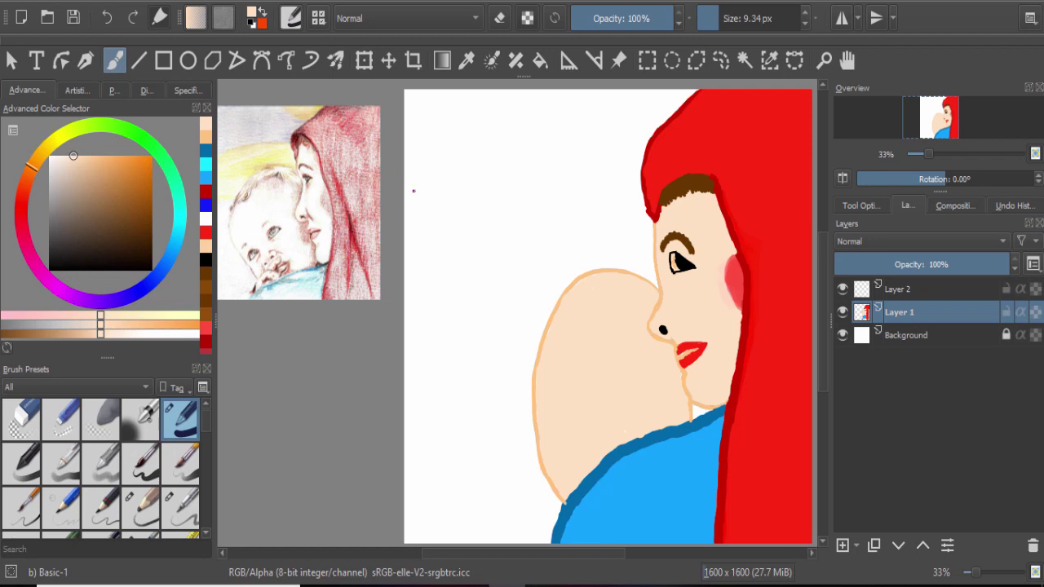
left_click(686, 184, "ctrl")
key("bracketright")
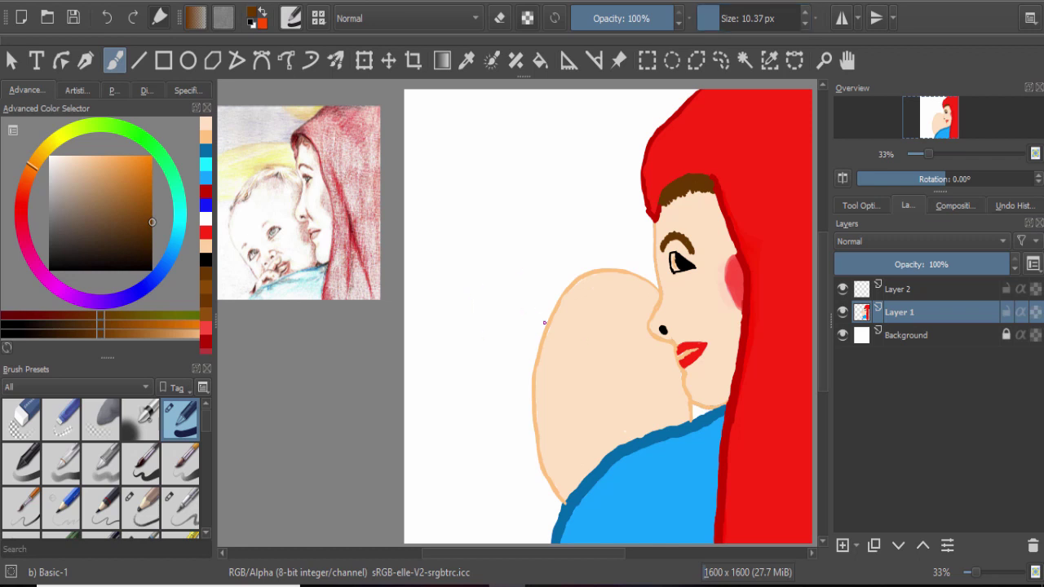
Paint brown hair over the top and outline of the baby's head, filling the gaps.
mouse_move(544, 323)
left_mouse_down()
mouse_move(570, 282)
mouse_move(604, 269)
mouse_move(660, 293)
left_mouse_up()
mouse_move(561, 290)
left_mouse_down()
mouse_move(555, 297)
mouse_move(630, 257)
left_mouse_up()
mouse_move(548, 306)
left_mouse_down()
mouse_move(542, 324)
mouse_move(595, 268)
left_mouse_up()
key("bracketright")
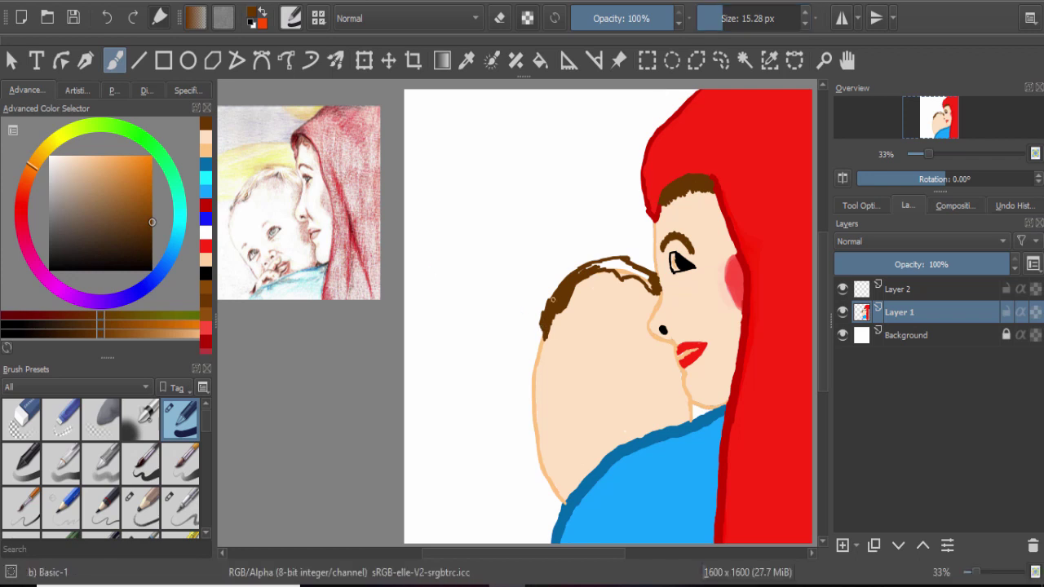
key("bracketright")
left_click_drag(571, 282, 653, 273)
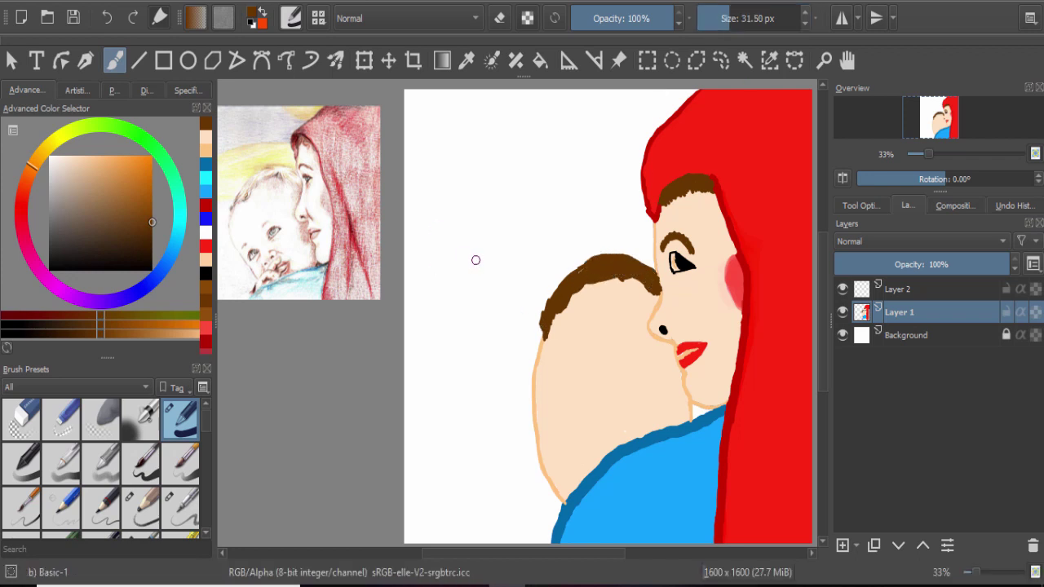
key("bracketleft")
Draw a peach cheek curve on the baby's face, then add and undo two black eye dots.
left_click(601, 378, "ctrl")
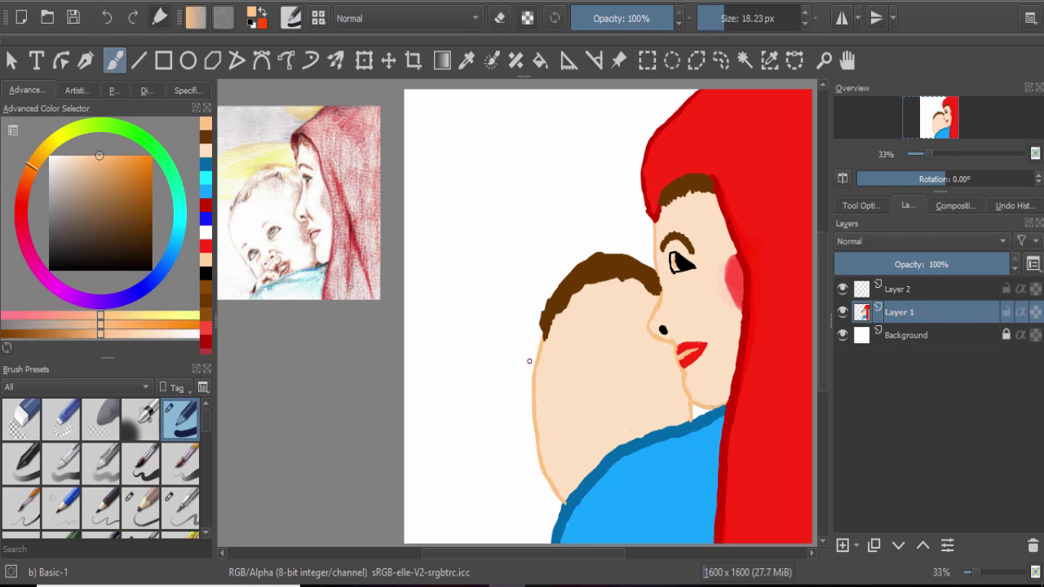
mouse_move(577, 382)
left_mouse_down()
mouse_move(620, 393)
mouse_move(630, 368)
left_mouse_up()
left_click(583, 390, "ctrl")
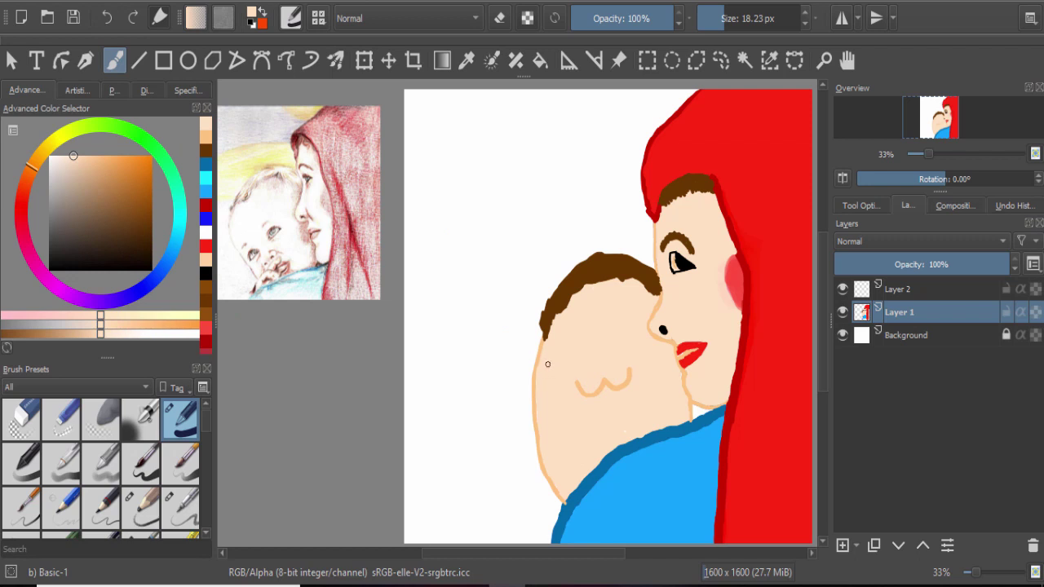
key("d")
left_click(591, 388)
left_click(620, 381)
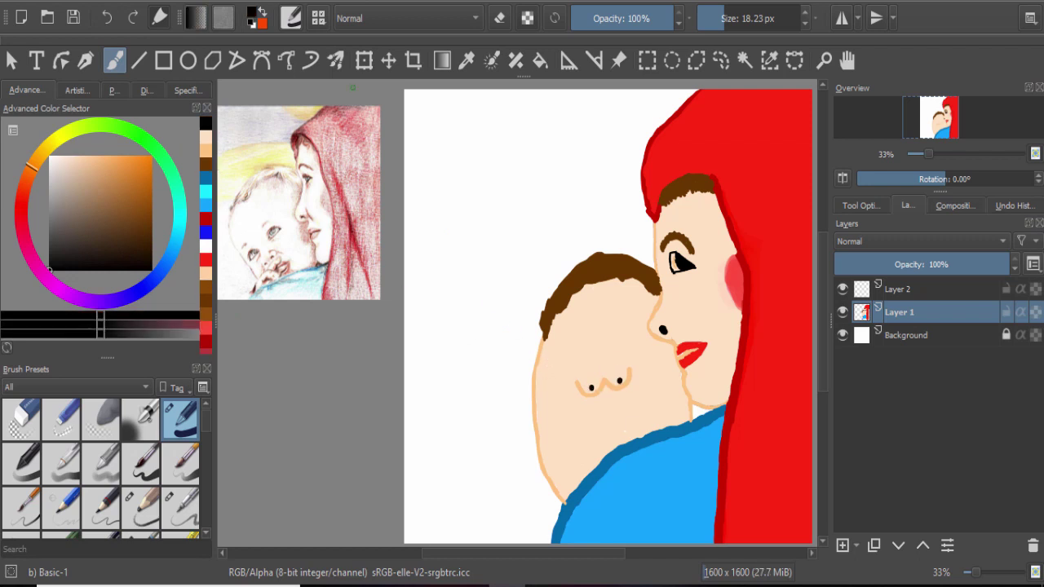
key("ctrl+z")
key("ctrl+z")
key("ctrl+z")
Add a peach bump on the baby's left face and light-peach jaw and cheek outlines.
left_click(601, 377, "ctrl")
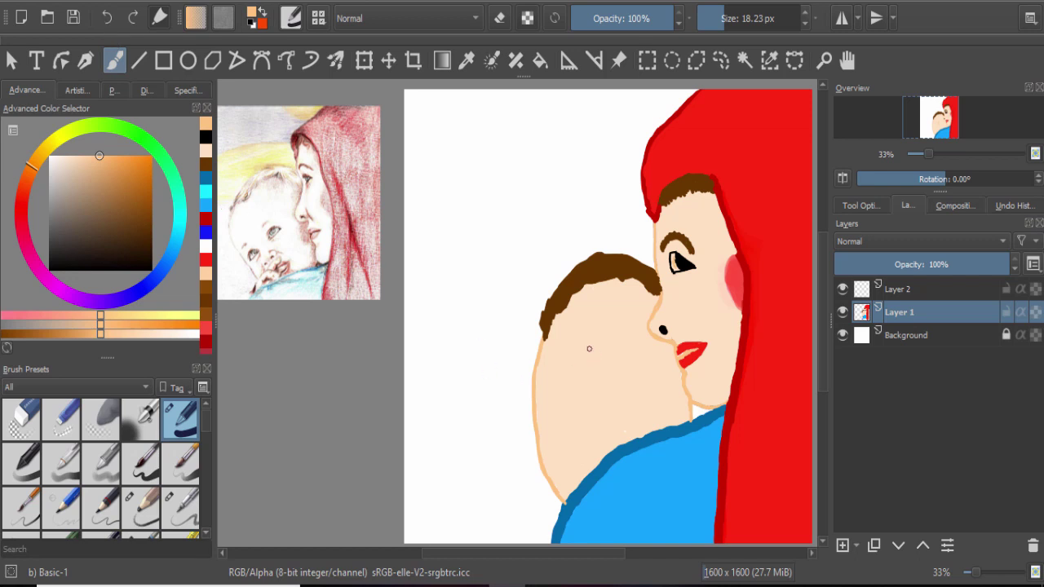
left_click_drag(532, 393, 534, 422)
left_click(526, 416, "ctrl")
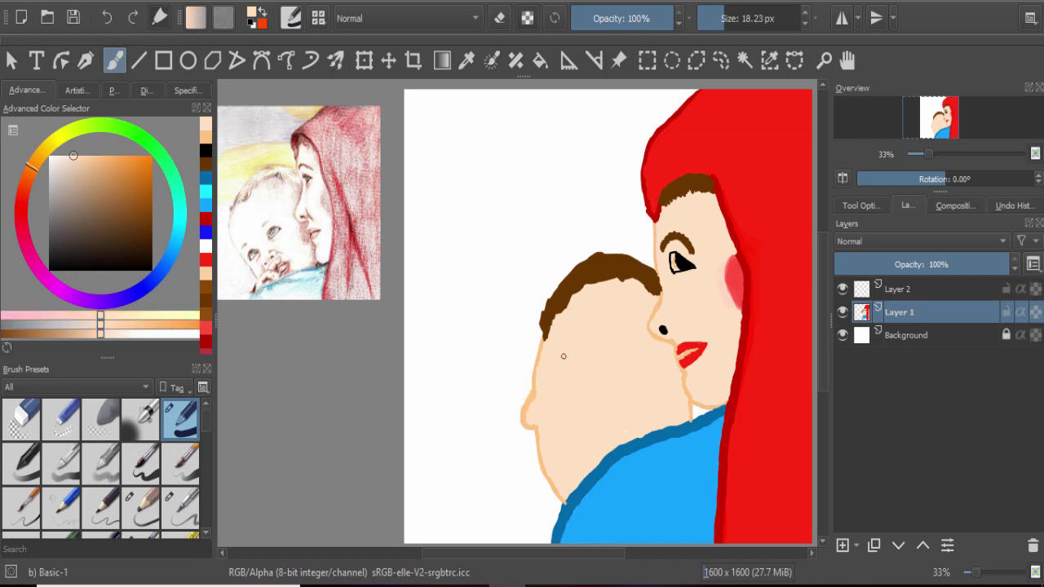
left_click(540, 436, "ctrl")
left_click_drag(537, 436, 605, 457)
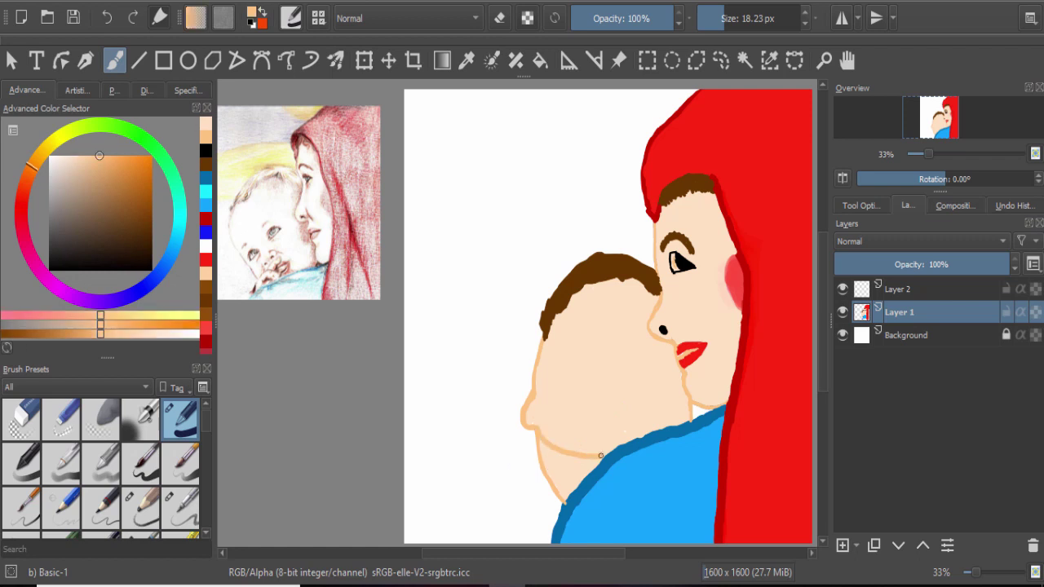
left_click_drag(526, 403, 538, 324)
Undo those outlines, redraw the jaw line in peach, and paint white over the lower jaw.
left_click(107, 17)
left_click(106, 17)
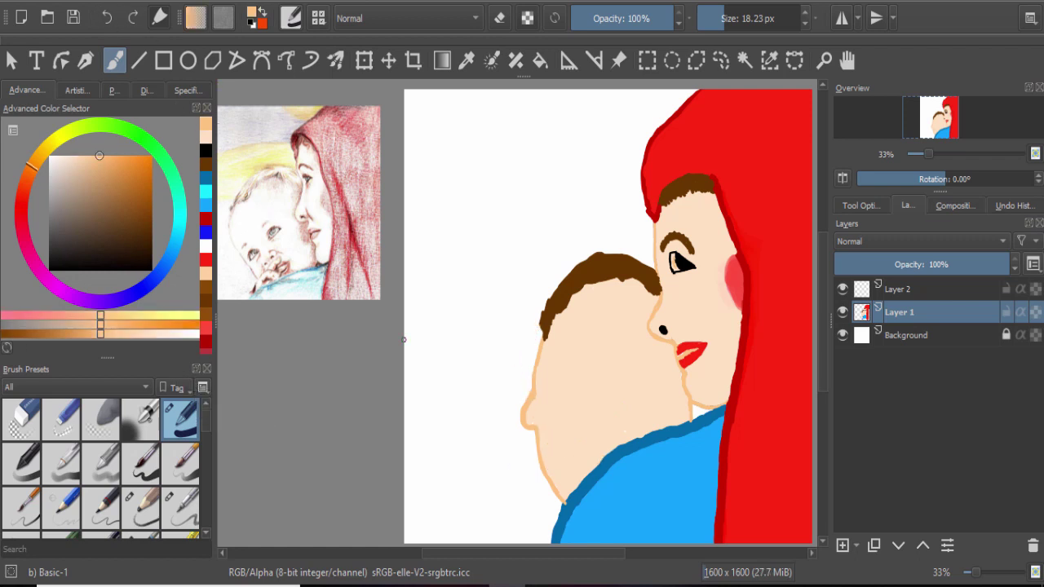
left_click(109, 18)
left_click_drag(542, 342, 613, 450)
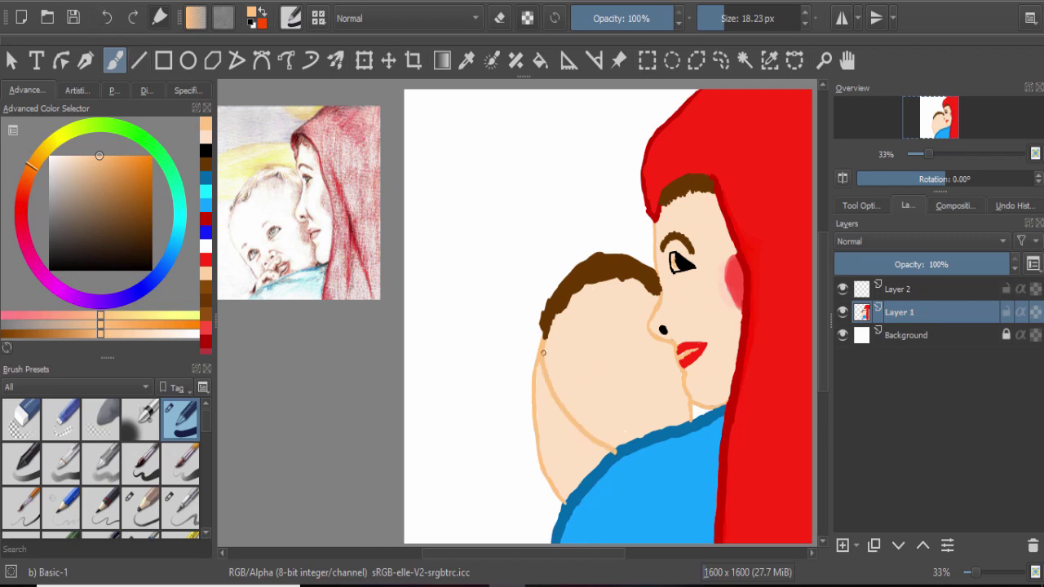
left_click(204, 137)
mouse_move(540, 375)
left_mouse_down()
mouse_move(554, 482)
mouse_move(585, 450)
mouse_move(552, 454)
mouse_move(563, 478)
left_mouse_up()
Try recent colours and undo a stray peach stroke on the baby's cheek.
left_click(571, 498, "ctrl")
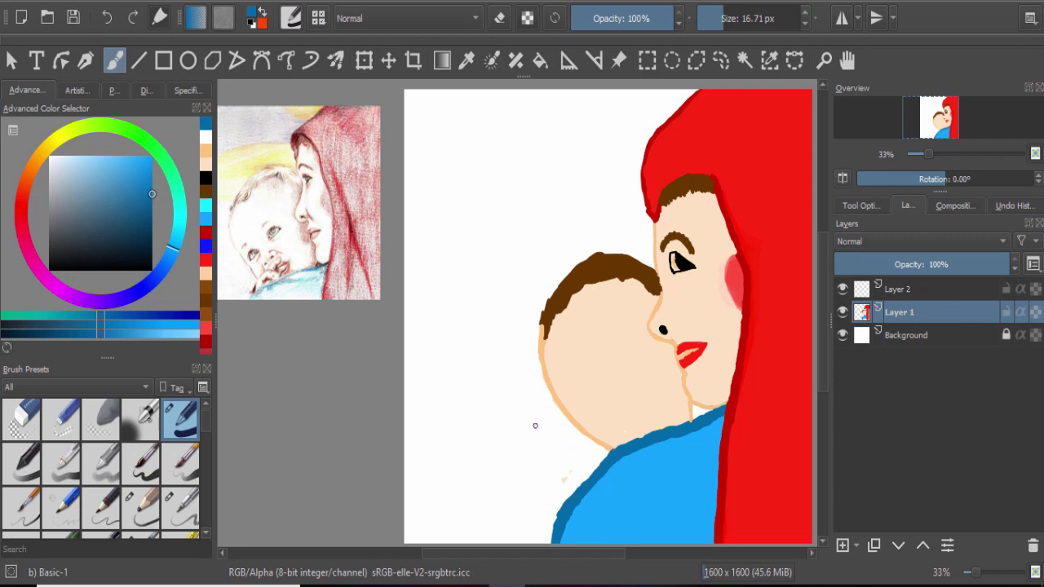
left_click(548, 327, "ctrl")
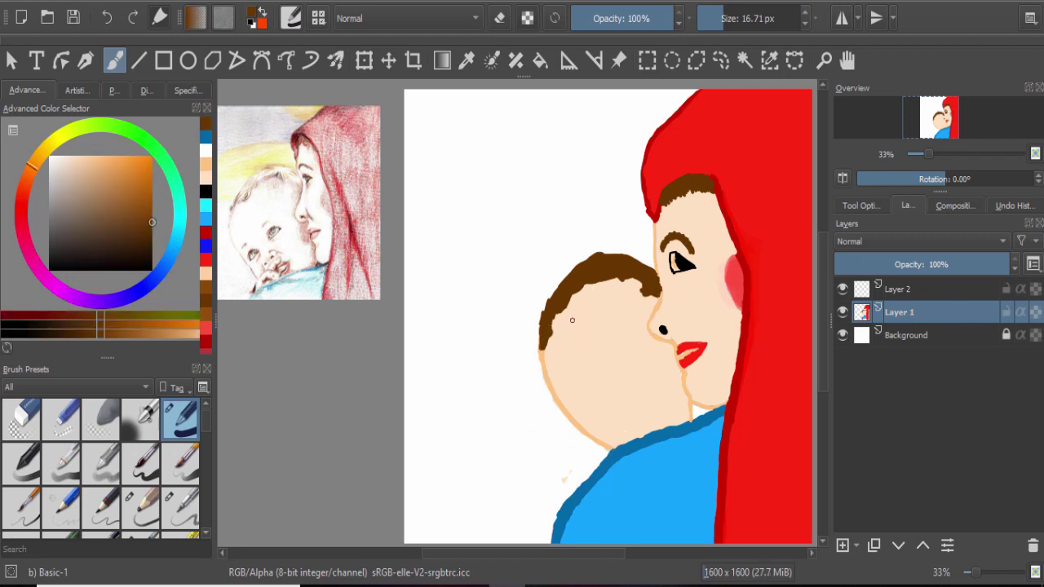
left_click(584, 336, "ctrl")
left_click_drag(606, 360, 627, 370)
key("ctrl+z")
Draw black outlines and pupils for both of the baby's eyes.
key("d")
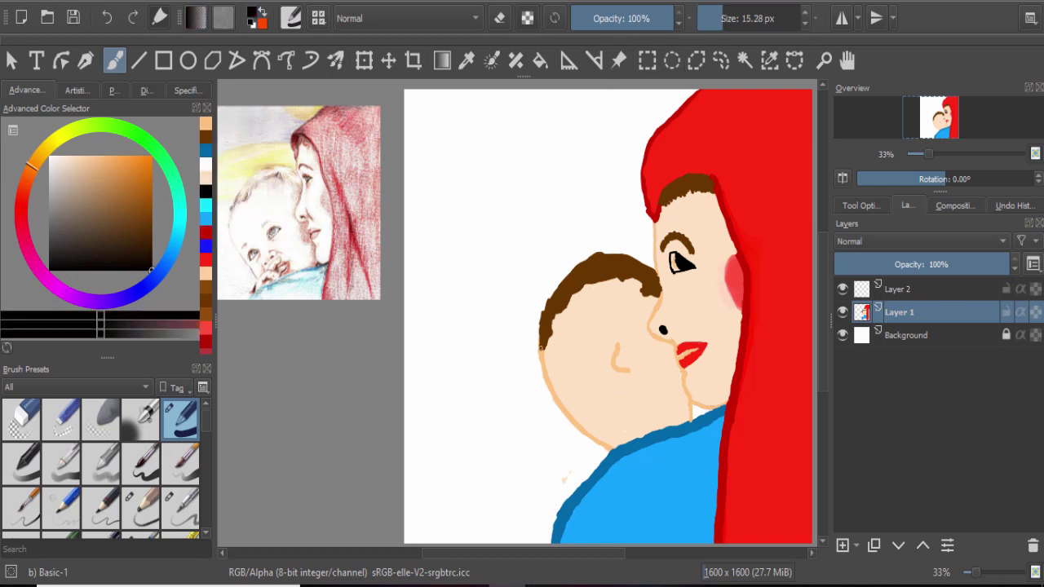
left_click_drag(570, 347, 571, 345)
left_click_drag(633, 324, 633, 320)
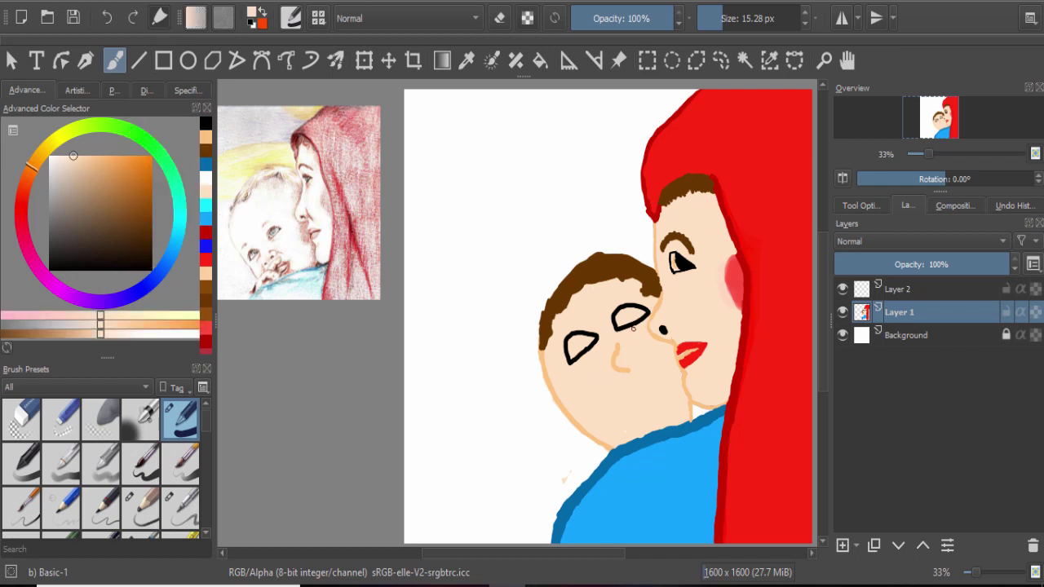
mouse_move(567, 346)
left_mouse_down()
mouse_move(561, 359)
mouse_move(569, 353)
left_mouse_up()
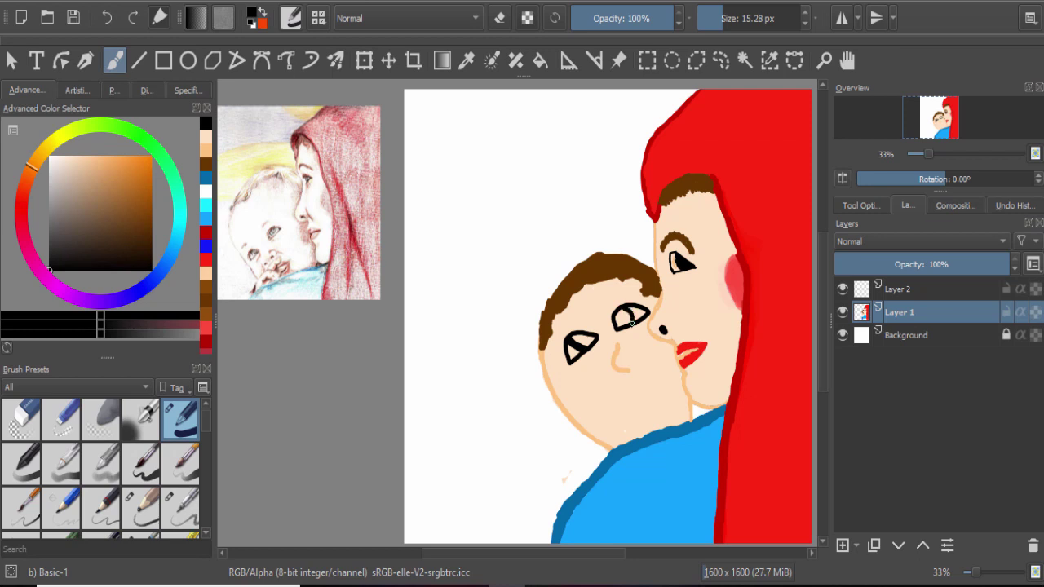
left_click_drag(631, 323, 620, 315)
mouse_move(580, 347)
left_mouse_down()
mouse_move(593, 338)
mouse_move(580, 329)
left_mouse_up()
Give both eyes cyan irises with a white highlight dabbed in each.
left_click(205, 192)
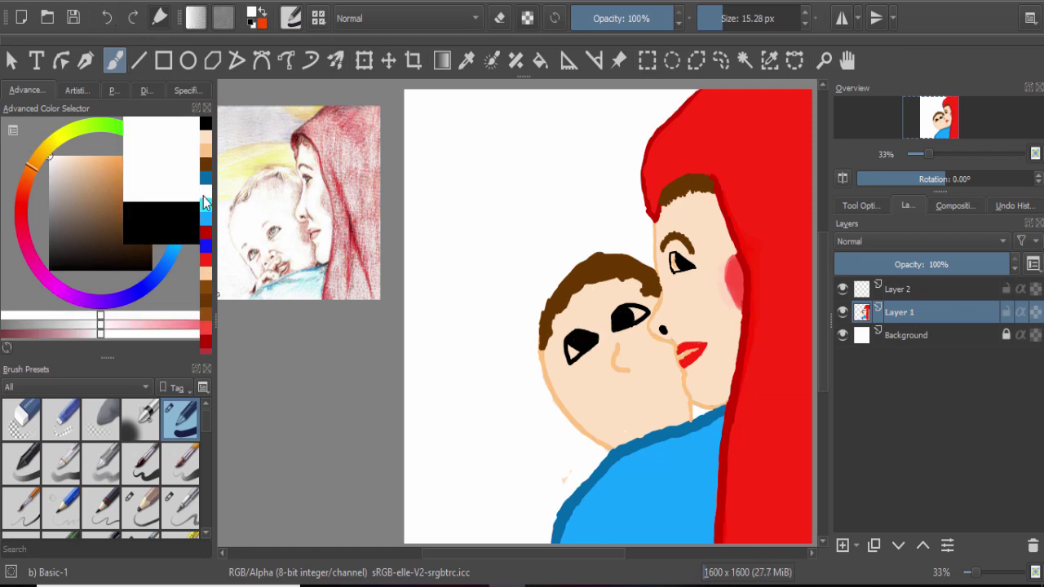
key("f")
left_click(206, 206)
key("b")
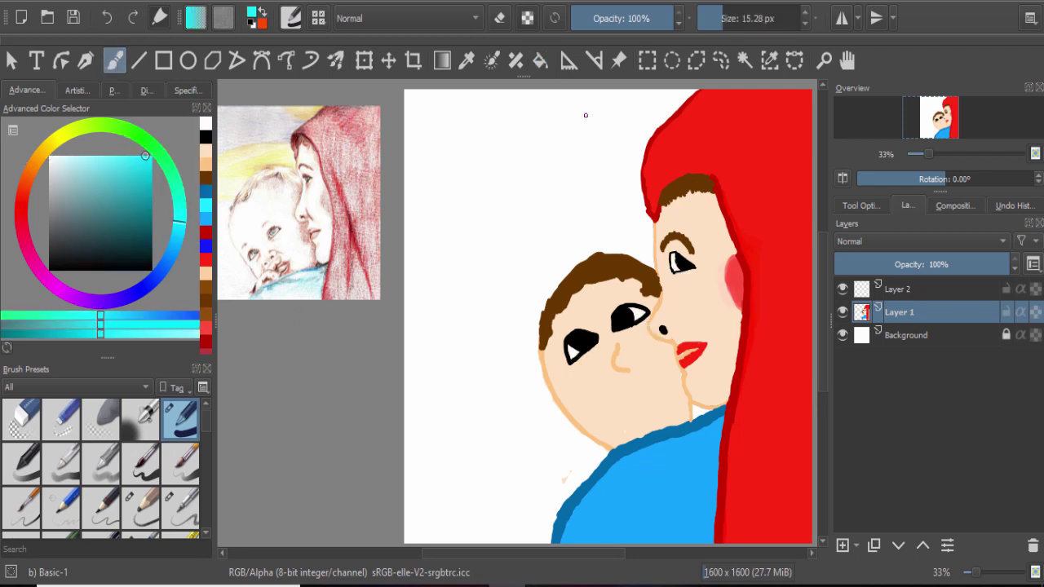
left_click(583, 342)
left_click(624, 320)
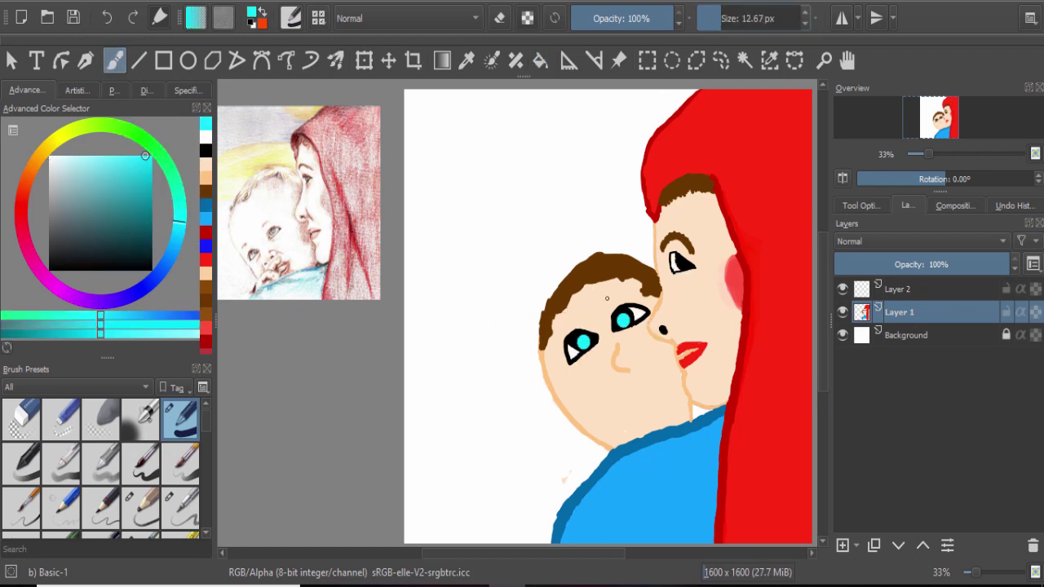
left_click(573, 349, "ctrl")
left_click(585, 342)
left_click(624, 320)
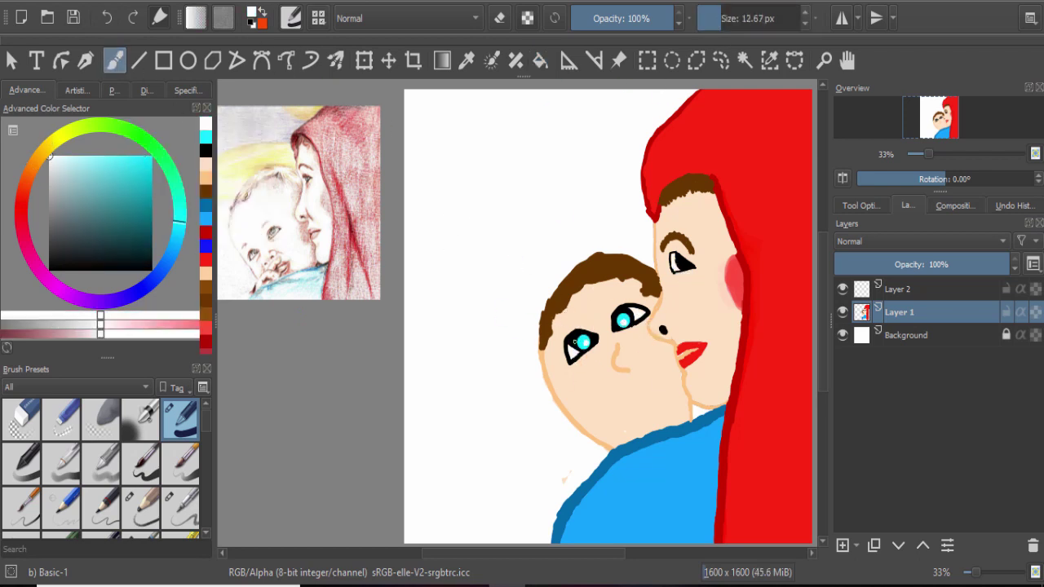
Add dark brown eyebrows and black eyelashes to the child's eyes.
left_click(565, 319, "ctrl")
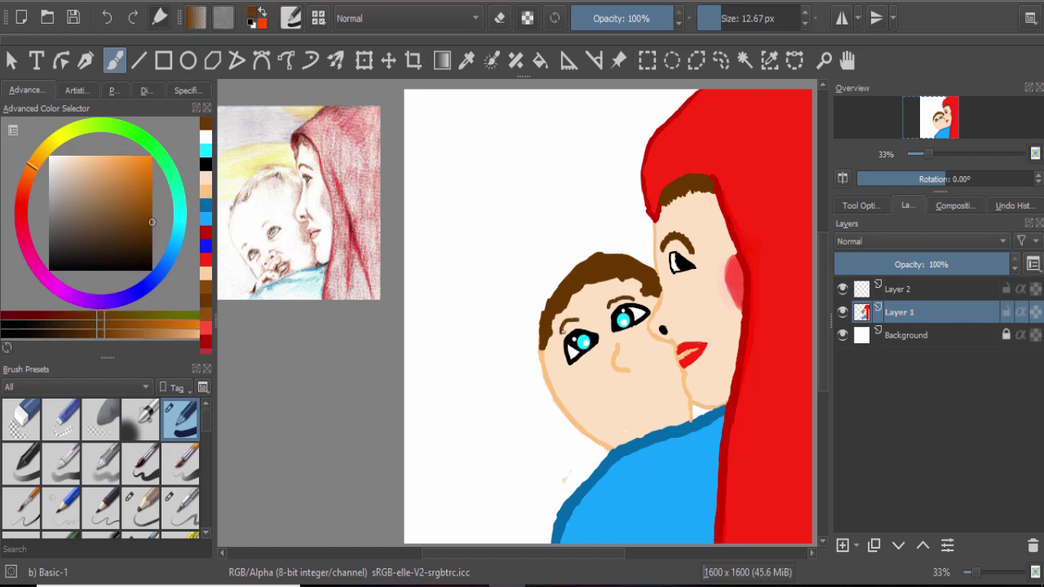
left_click_drag(557, 338, 636, 297)
left_click_drag(555, 337, 578, 321)
left_click_drag(140, 259, 150, 269)
left_click_drag(568, 346, 560, 352)
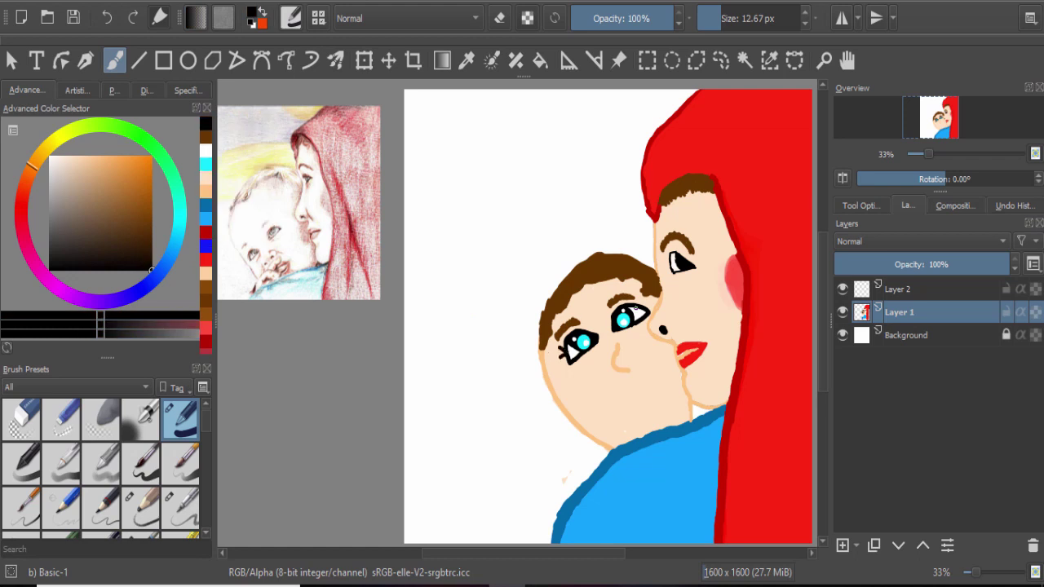
left_click_drag(641, 309, 651, 302)
Outline the child's mouth in red and bucket-fill it red.
left_click(205, 260)
mouse_move(622, 390)
left_mouse_down()
mouse_move(662, 398)
mouse_move(616, 416)
mouse_move(657, 400)
left_mouse_up()
key("f")
left_click(631, 404)
key("b")
Enlarge the brush and paint more of the mouth interior red.
left_click(205, 204)
key("]")
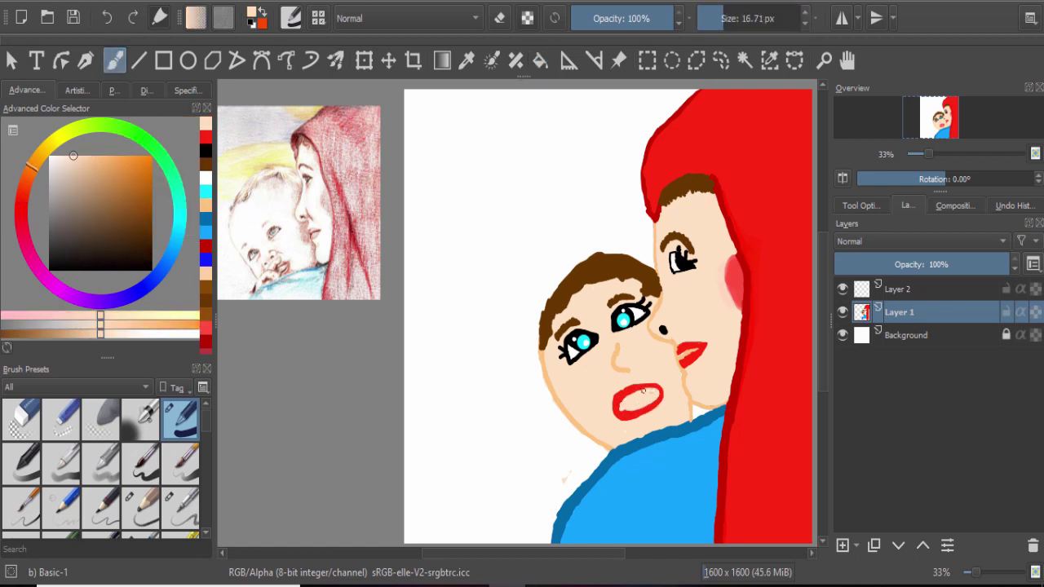
left_click(206, 247)
left_click_drag(724, 25, 728, 24)
left_click_drag(622, 389, 652, 416)
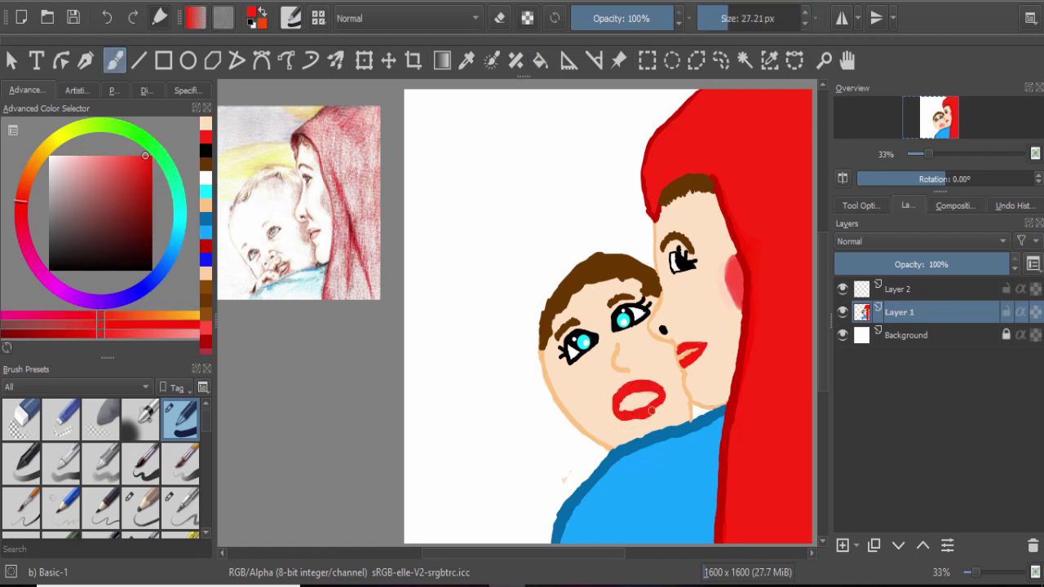
Paint a pale peach patch inside the mouth, undoing a stray red stroke.
left_click(206, 135)
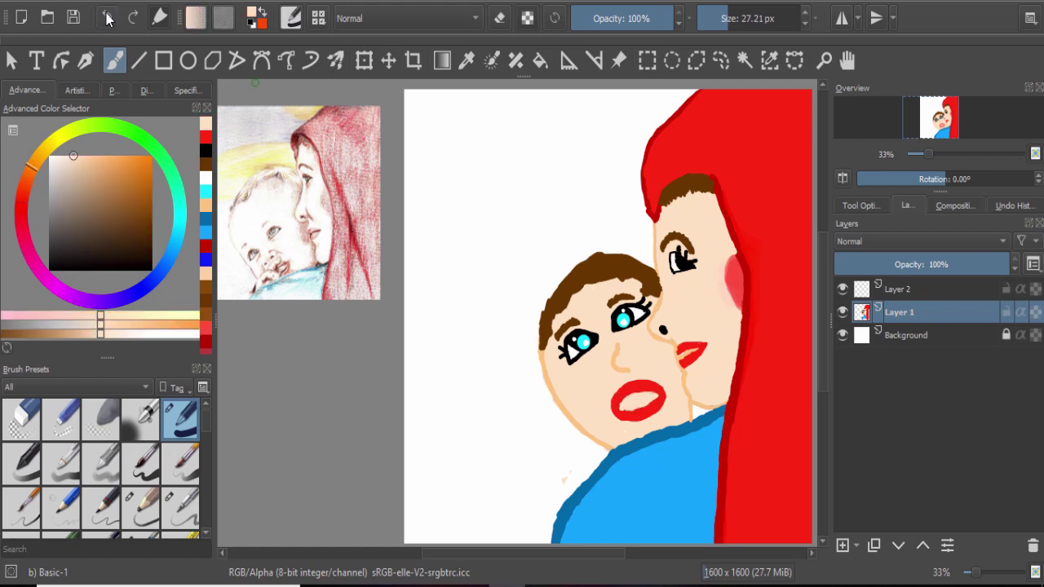
left_click(205, 122)
left_click(206, 135)
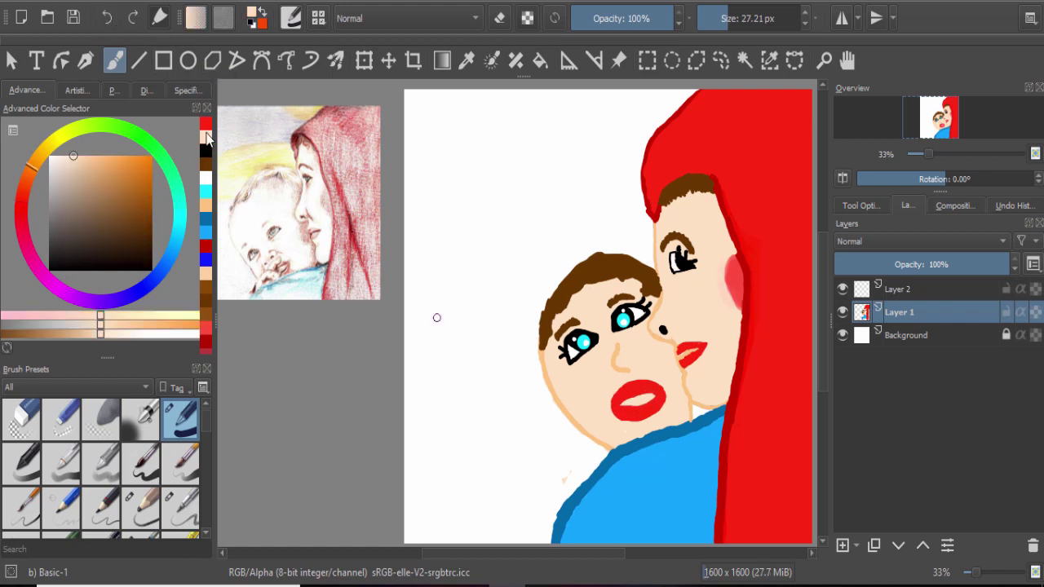
mouse_move(625, 400)
left_mouse_down()
mouse_move(655, 403)
mouse_move(642, 404)
left_mouse_up()
left_click(205, 150)
key("bracketleft")
key("ctrl+z")
left_click(208, 326)
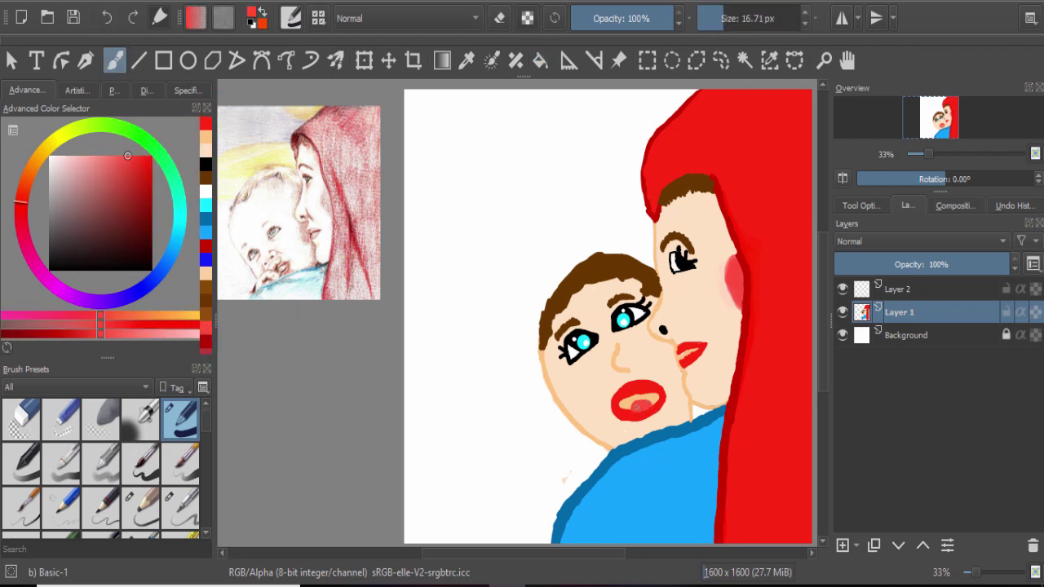
Paint curly brown hair down the baby's left head edge and near the forehead, undoing the last stroke.
left_click(575, 265, "ctrl")
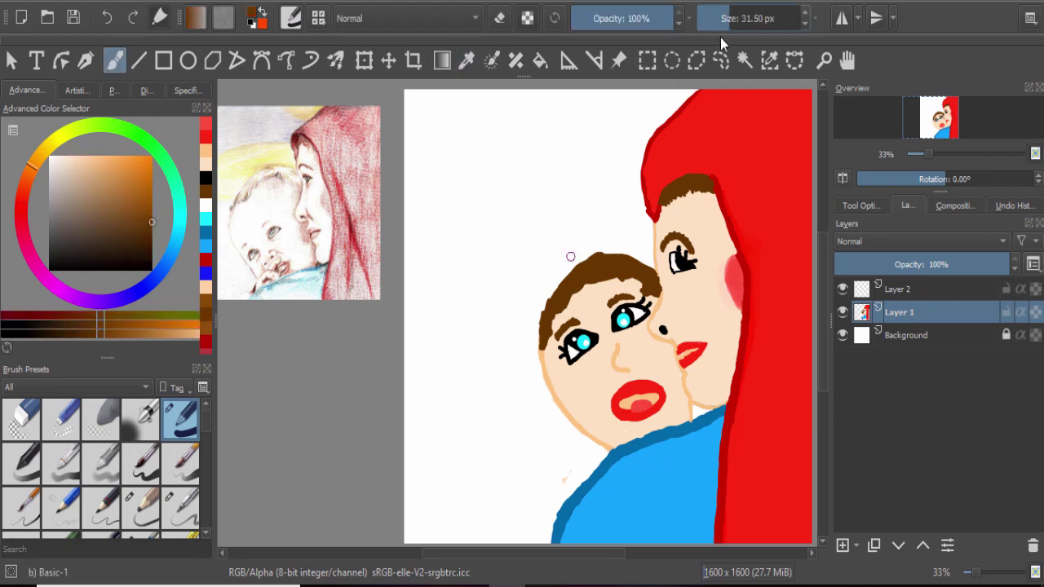
mouse_move(561, 406)
left_mouse_down()
mouse_move(539, 356)
mouse_move(559, 273)
left_mouse_up()
mouse_move(540, 384)
left_mouse_down()
mouse_move(571, 426)
mouse_move(537, 390)
mouse_move(528, 355)
mouse_move(544, 293)
mouse_move(575, 263)
mouse_move(620, 247)
mouse_move(653, 265)
mouse_move(629, 249)
left_mouse_up()
key("bracketleft")
key("bracketleft")
key("bracketleft")
mouse_move(591, 293)
left_mouse_down()
mouse_move(576, 313)
mouse_move(598, 307)
left_mouse_up()
key("bracketright")
key("bracketright")
mouse_move(551, 367)
left_mouse_down()
mouse_move(589, 429)
mouse_move(550, 338)
left_mouse_up()
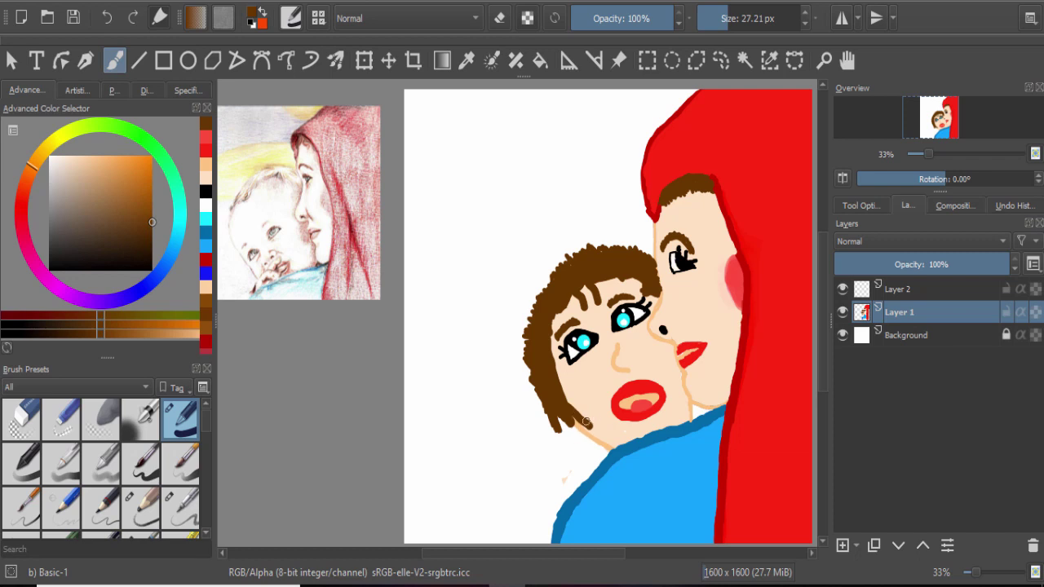
key("ctrl+z")
With black at 9.34 px, draw and fill a small triangle where chin meets collar.
key("d")
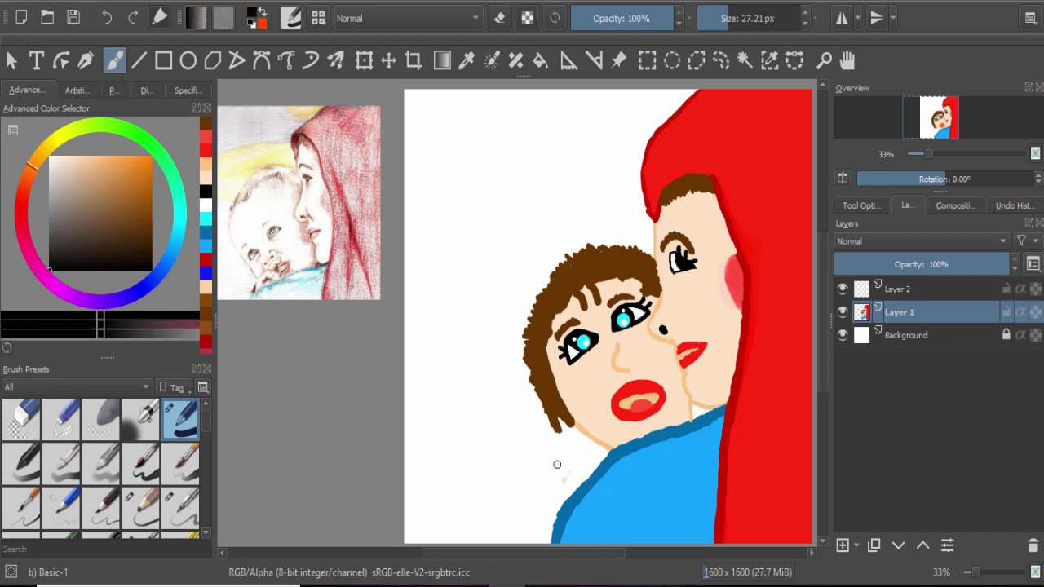
left_click(717, 18)
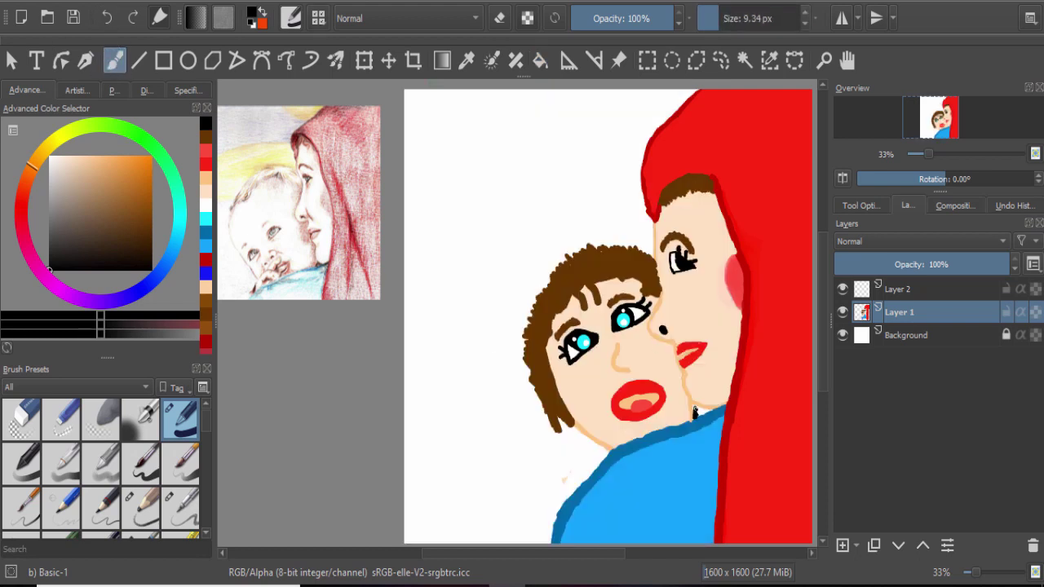
left_click(100, 155)
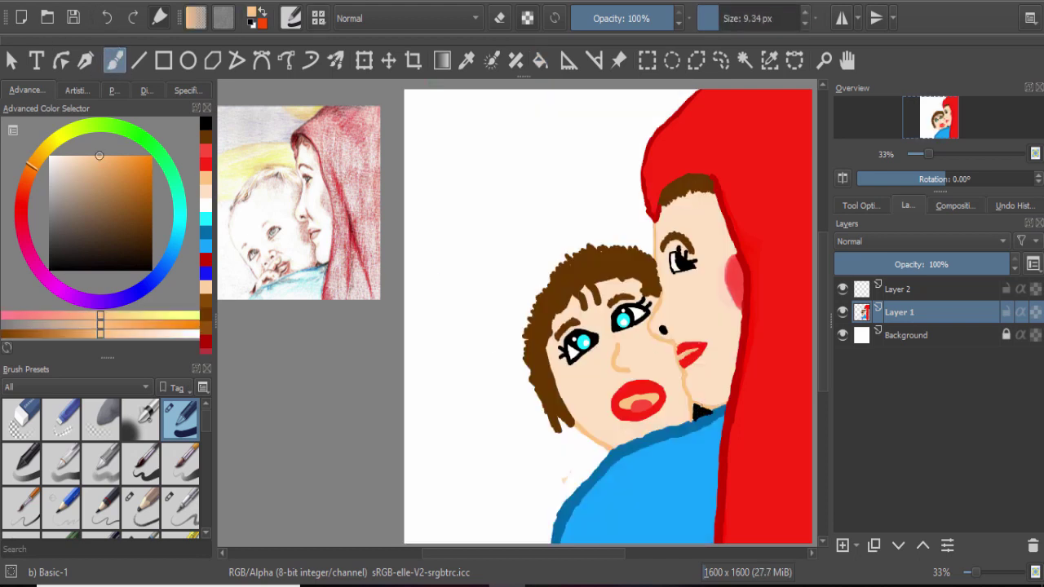
key("d")
mouse_move(570, 499)
left_mouse_down()
mouse_move(576, 451)
mouse_move(571, 497)
left_mouse_up()
key("f")
left_click(577, 475)
key("b")
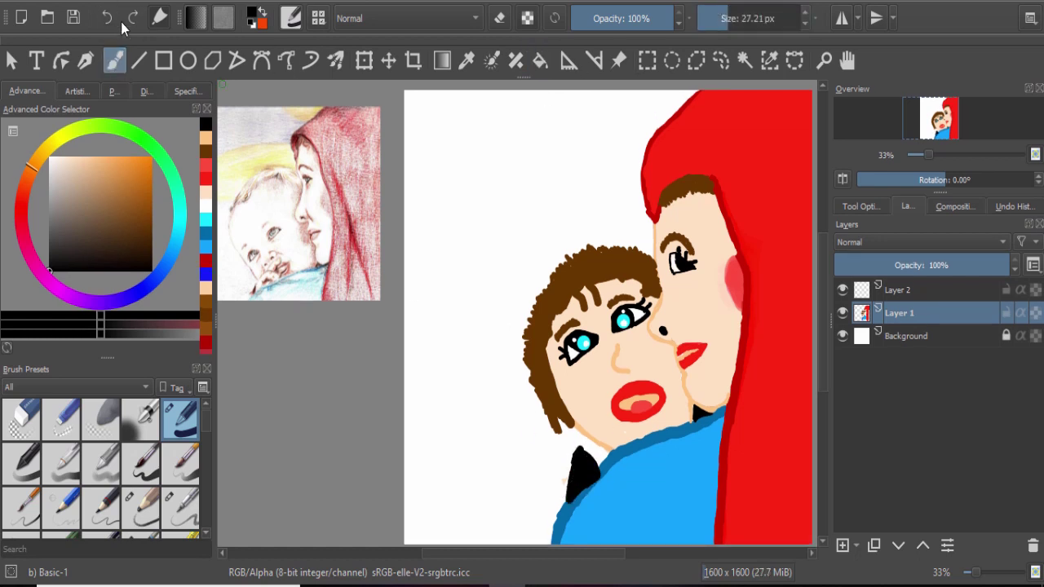
Paint a peach stroke beside the collar, then undo the collar and neck strokes.
left_click(99, 155)
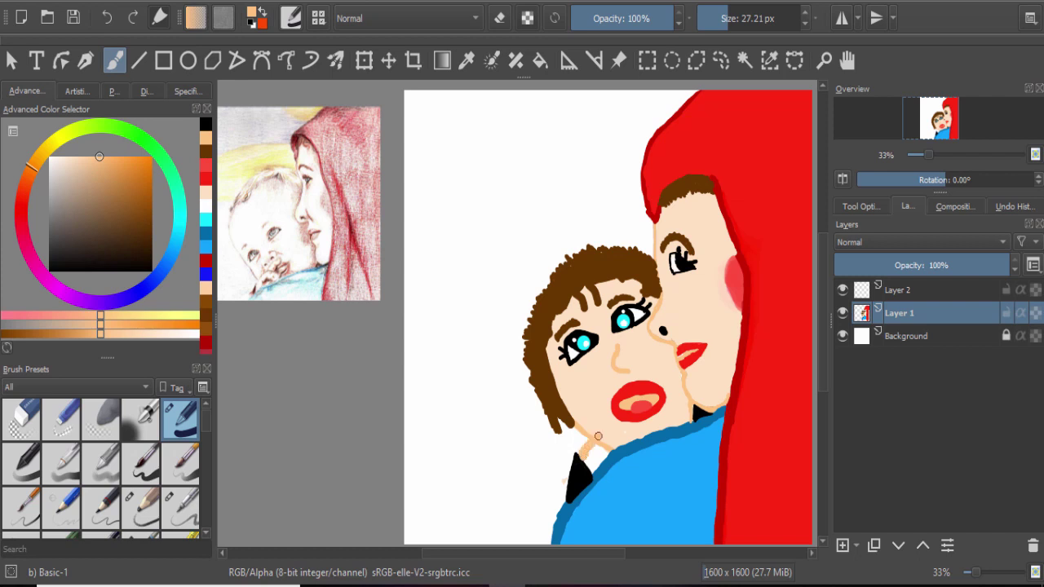
left_click_drag(595, 472, 589, 459)
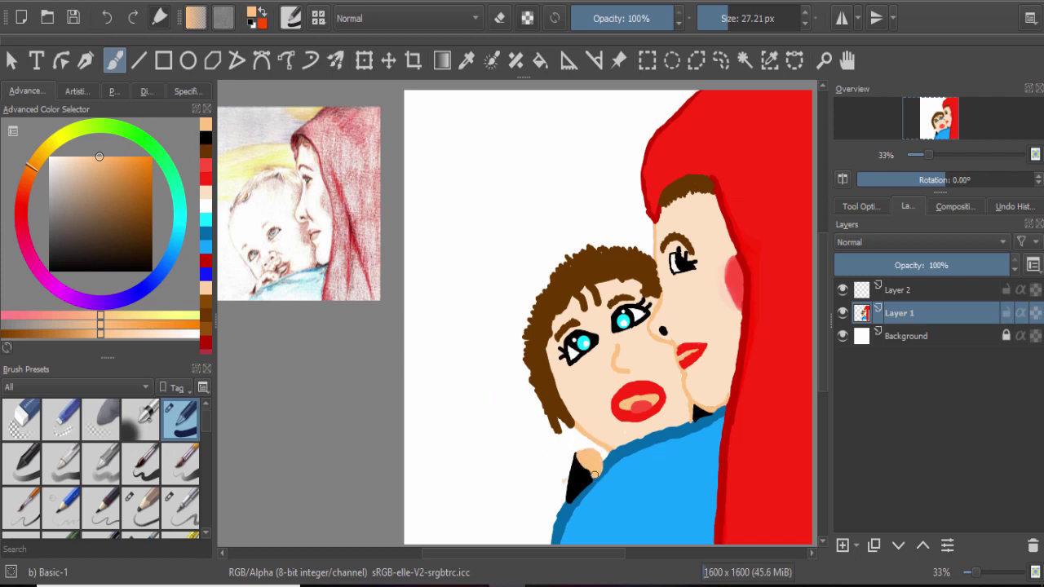
left_click(107, 18)
left_click(108, 21)
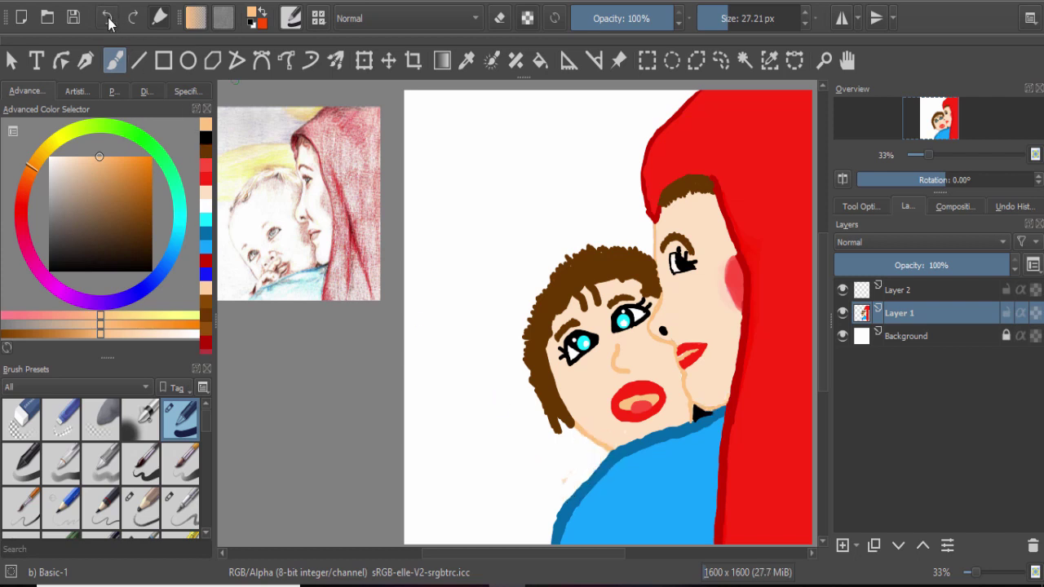
left_click(109, 21)
Sketch and undo a hand and arm on the blue shirt, then choose bright yellow.
mouse_move(601, 437)
left_mouse_down()
mouse_move(600, 469)
mouse_move(615, 445)
mouse_move(612, 473)
mouse_move(591, 457)
left_mouse_up()
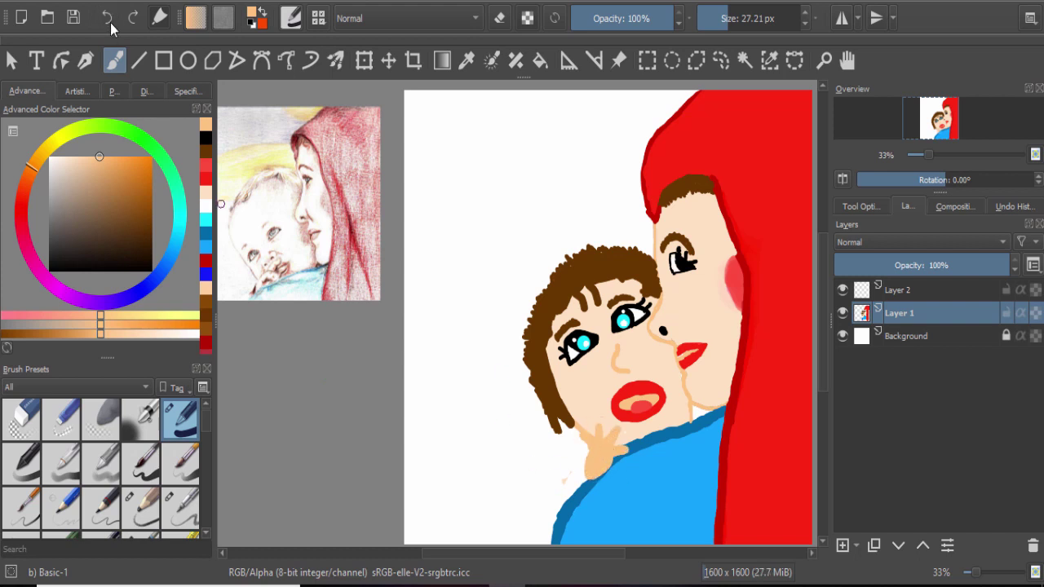
key("ctrl+z")
key("ctrl+z")
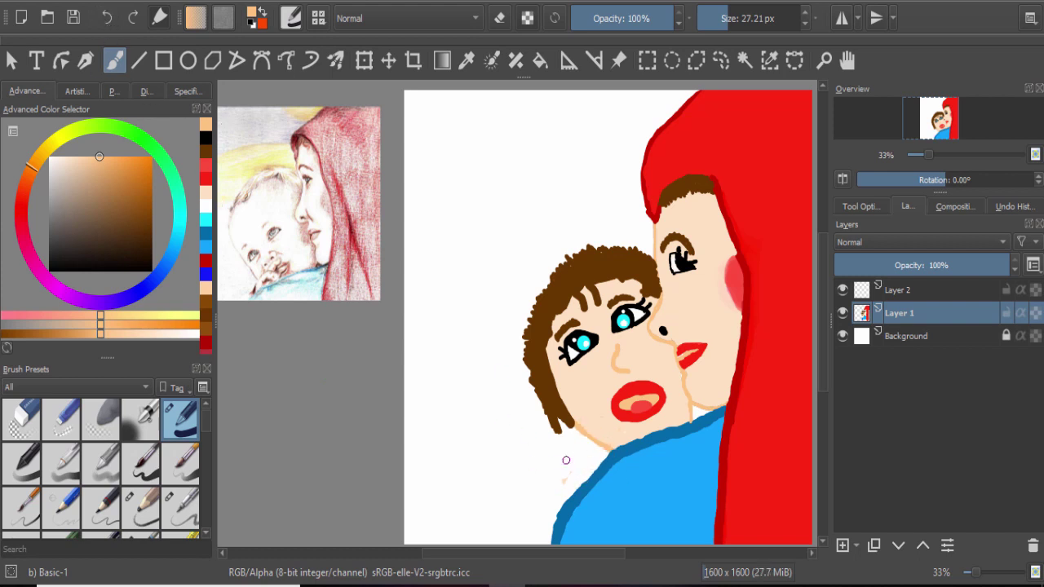
mouse_move(584, 470)
left_mouse_down()
mouse_move(576, 488)
mouse_move(561, 487)
mouse_move(581, 486)
left_mouse_up()
mouse_move(610, 449)
left_mouse_down()
mouse_move(600, 465)
mouse_move(619, 425)
left_mouse_up()
left_click(109, 18)
left_click(107, 20)
left_click(56, 138)
left_click(151, 156)
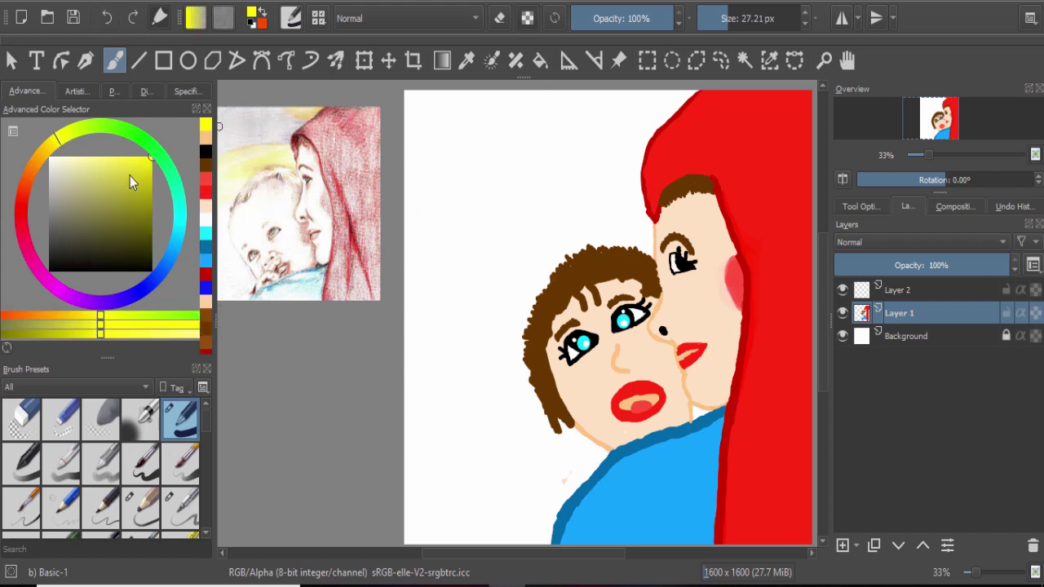
Draw two thin dark-grey chains rising above the baby's hair.
left_click_drag(82, 227, 54, 213)
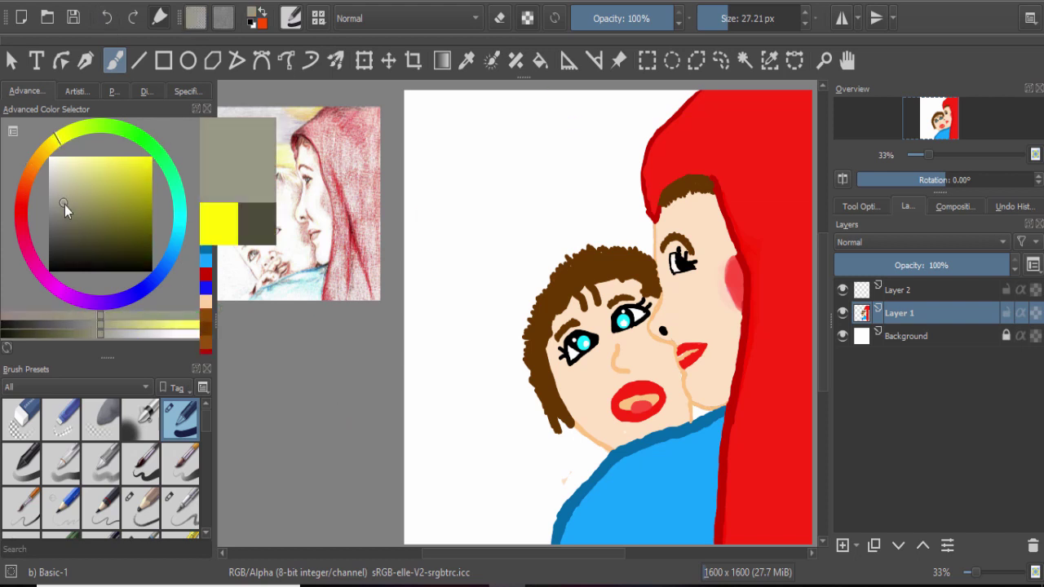
key("bracketleft")
key("bracketleft")
key("bracketleft")
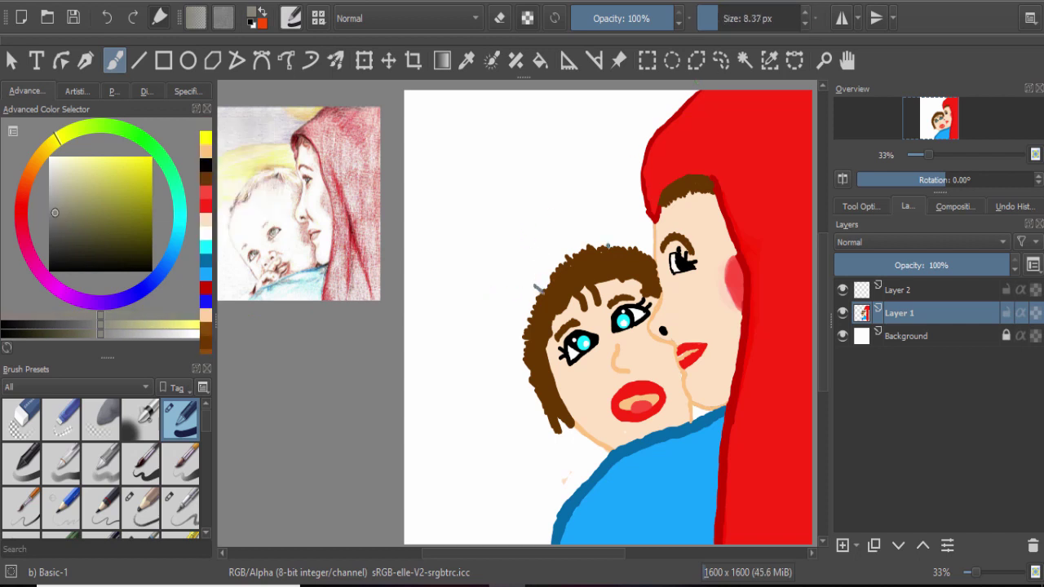
left_click_drag(537, 287, 514, 258)
left_click_drag(610, 245, 608, 208)
left_click_drag(514, 258, 496, 222)
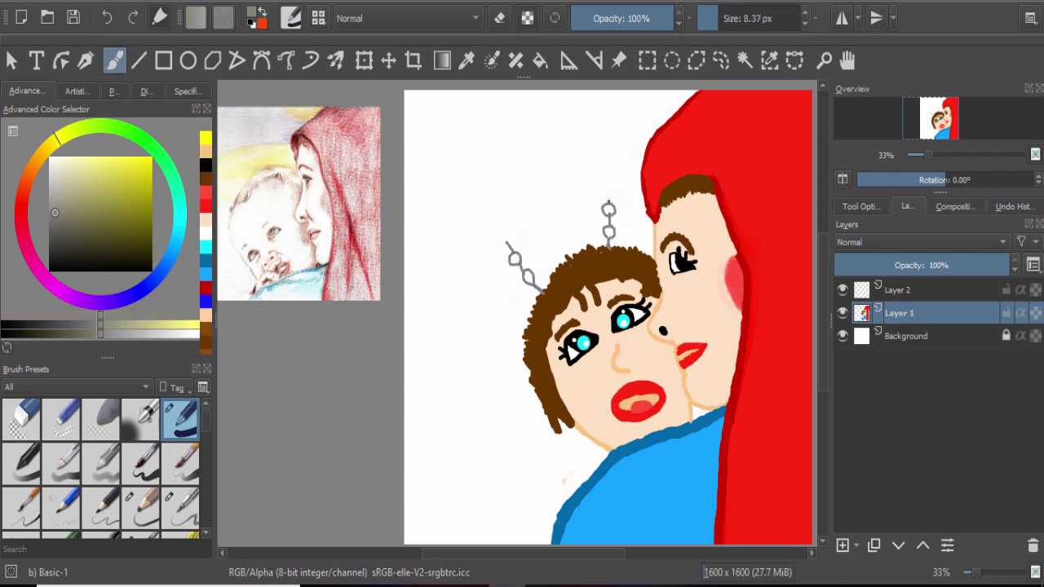
left_click_drag(608, 208, 602, 187)
Draw a yellow halo ellipse above the head, undoing a thicker stroke.
left_click(150, 157)
left_click(723, 17)
mouse_move(489, 219)
left_mouse_down()
mouse_move(513, 180)
mouse_move(493, 217)
left_mouse_up()
left_click(515, 260, "ctrl")
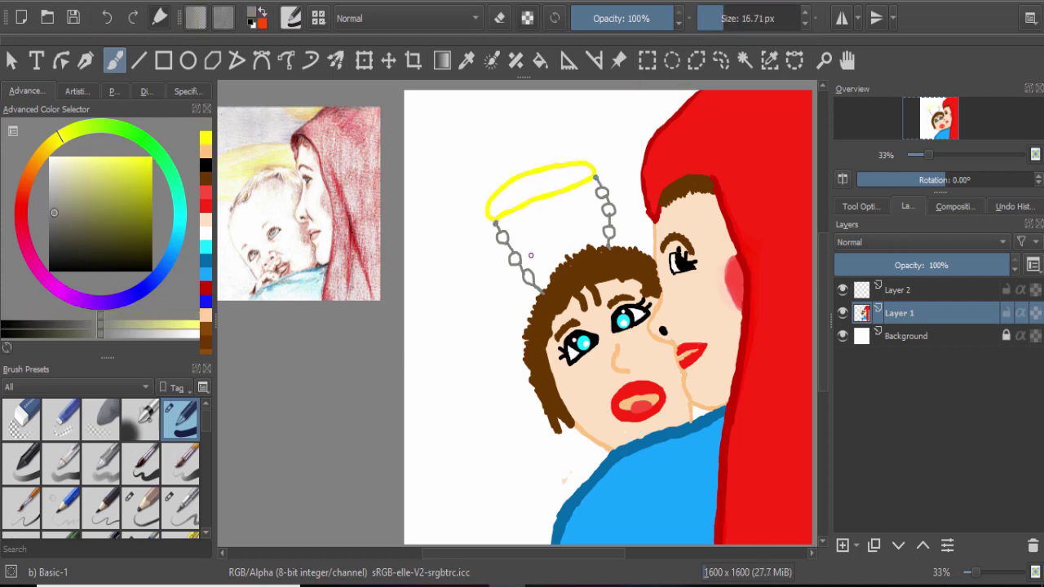
left_click(491, 208, "ctrl")
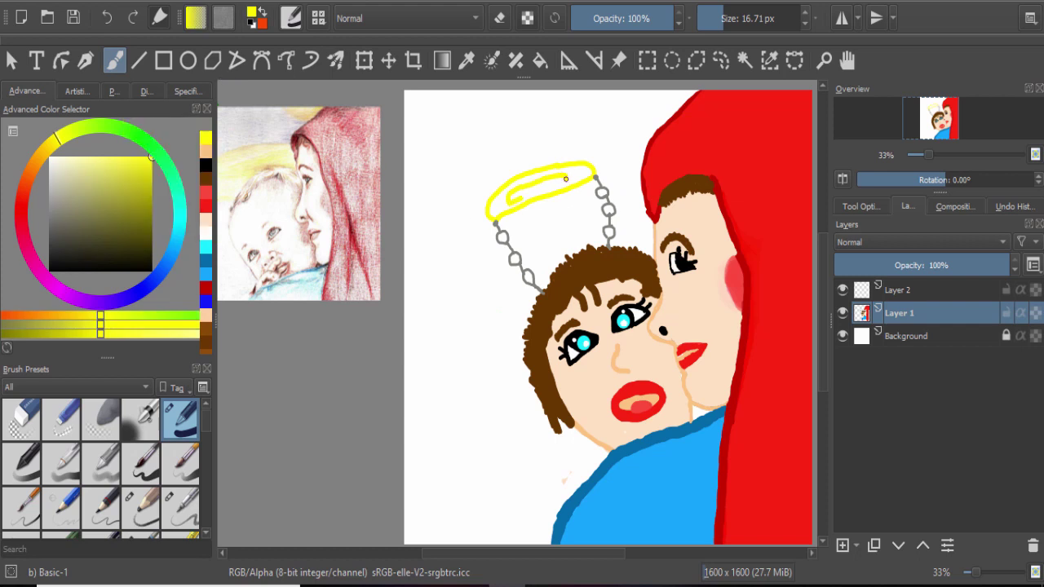
left_click_drag(519, 198, 498, 217)
key("ctrl+z")
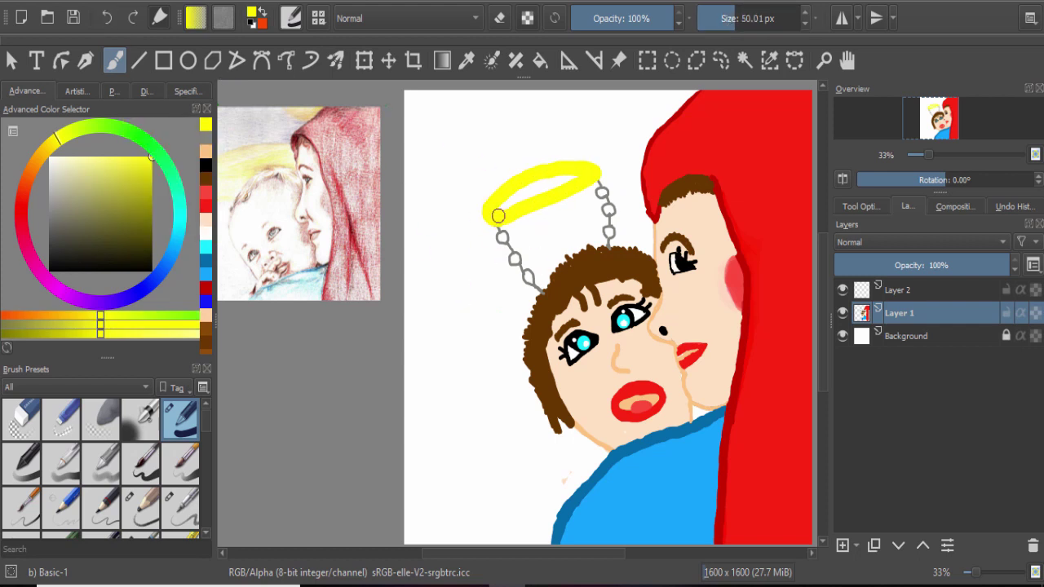
Cover the thin halo in white, repaint it as a thick yellow ring, and add short rays.
left_click(506, 196, "ctrl")
left_click_drag(506, 196, 592, 171)
left_click(493, 221, "ctrl")
key("bracketleft")
key("bracketleft")
key("bracketleft")
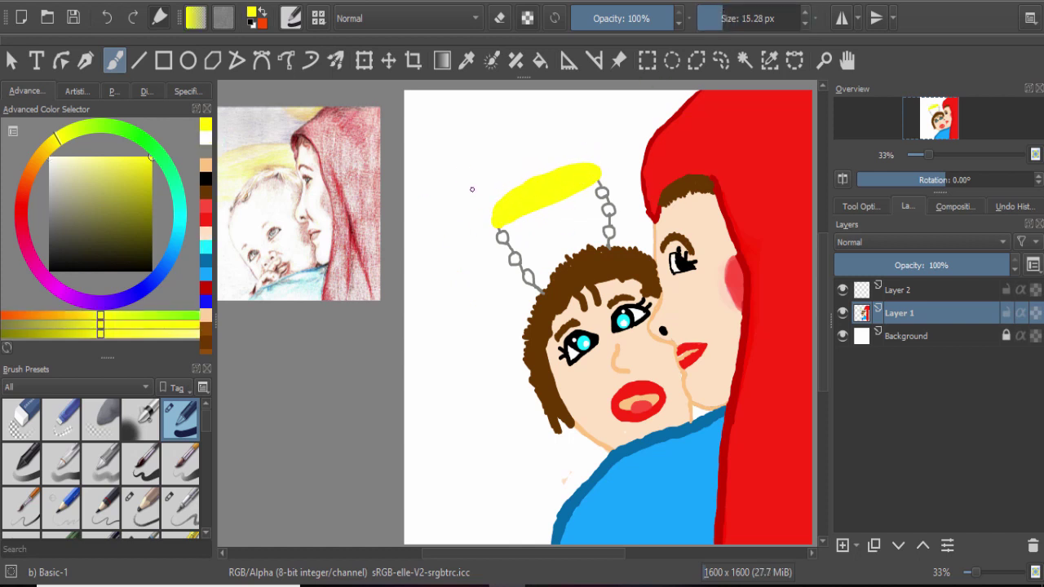
left_click_drag(499, 197, 536, 160)
mouse_move(571, 166)
left_mouse_down()
mouse_move(588, 152)
mouse_move(608, 158)
left_mouse_up()
mouse_move(558, 224)
left_mouse_down()
mouse_move(572, 199)
mouse_move(521, 233)
mouse_move(493, 237)
mouse_move(534, 233)
left_mouse_up()
Paint white highlights inside the halo and resample its yellow.
left_click(205, 146)
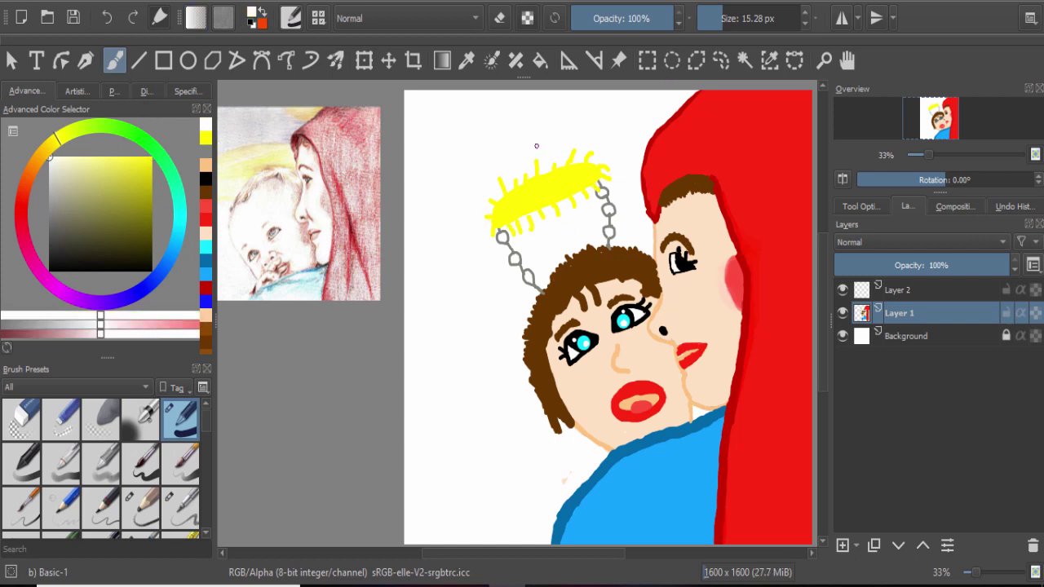
key("bracketright")
mouse_move(579, 174)
left_mouse_down()
mouse_move(511, 207)
mouse_move(587, 172)
left_mouse_up()
left_click_drag(528, 205, 576, 185)
left_click(513, 215, "ctrl")
Paint yellow inside the halo and on the baby's shoulders.
left_click_drag(513, 216, 582, 181)
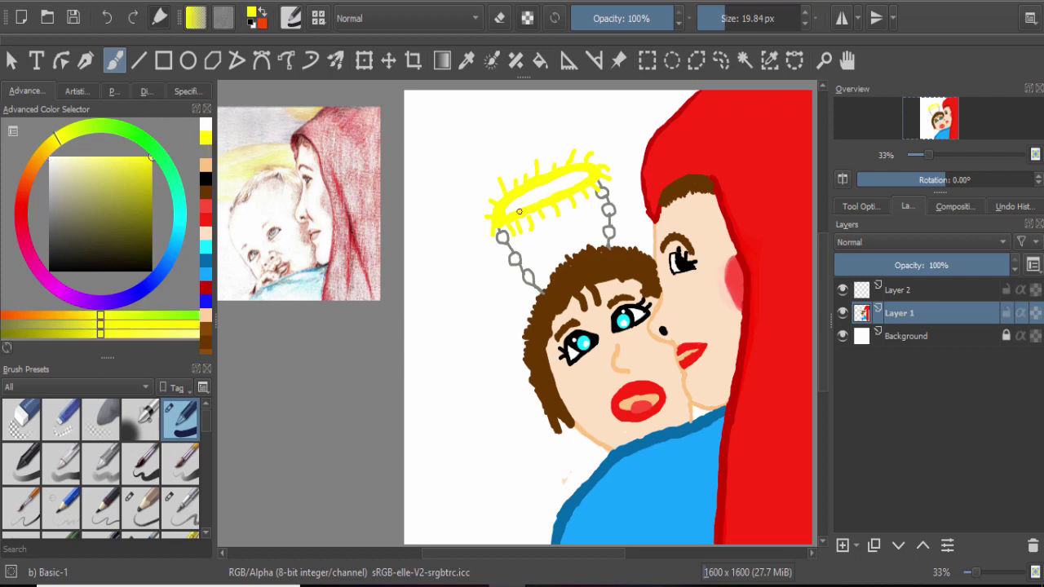
left_click_drag(572, 432, 584, 489)
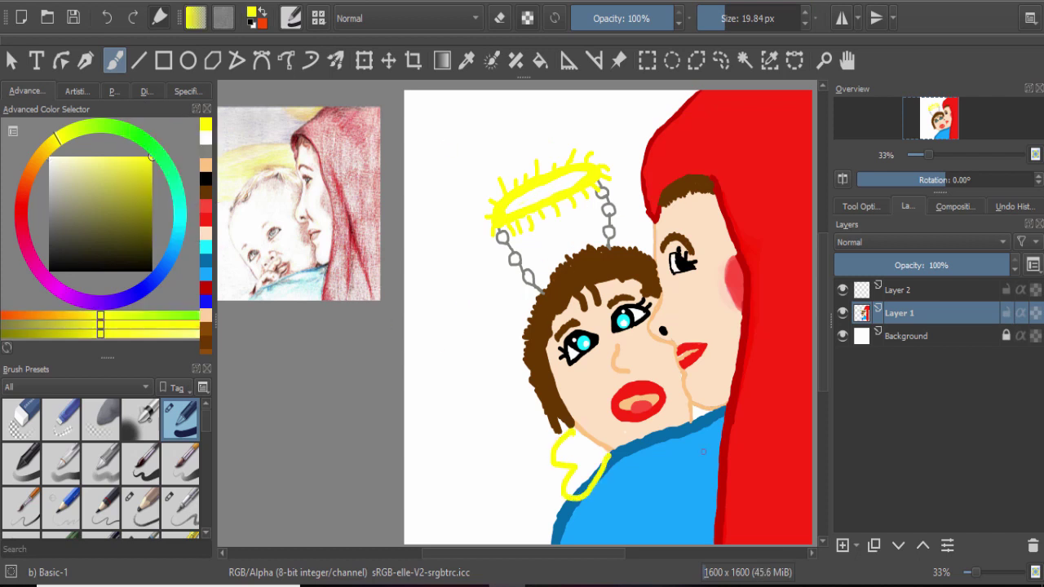
left_click_drag(694, 396, 709, 432)
left_click_drag(726, 18, 738, 18)
Handwrite 'BABY & MOM' in black at the top left, with a downward arrow beneath.
left_click(206, 178)
mouse_move(416, 111)
left_mouse_down()
mouse_move(440, 151)
mouse_move(465, 110)
left_mouse_up()
mouse_move(473, 106)
left_mouse_down()
mouse_move(481, 142)
mouse_move(550, 126)
left_mouse_up()
mouse_move(563, 122)
left_mouse_down()
mouse_move(600, 98)
mouse_move(661, 118)
left_mouse_up()
mouse_move(447, 163)
left_mouse_down()
mouse_move(447, 238)
mouse_move(480, 232)
mouse_move(447, 168)
mouse_move(449, 232)
left_mouse_up()
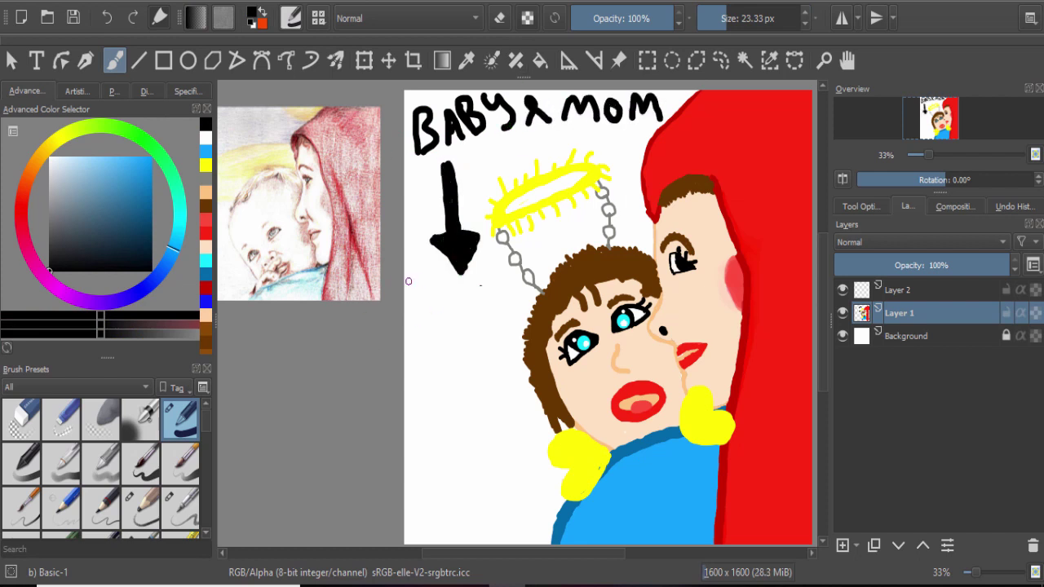
Handwrite 'Showing' below the arrow, redoing the oversized first attempt with a smaller brush.
left_click_drag(429, 292, 410, 327)
mouse_move(435, 291)
left_mouse_down()
mouse_move(455, 326)
mouse_move(465, 295)
left_mouse_up()
left_click_drag(481, 297, 506, 299)
left_click_drag(509, 303, 512, 319)
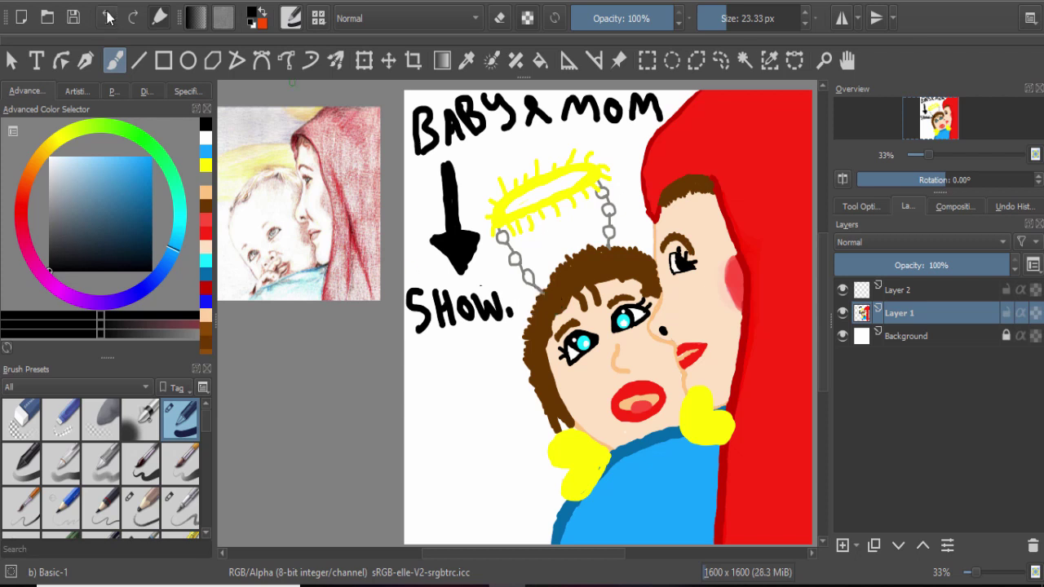
key("ctrl+z")
key("ctrl+z")
key("ctrl+z")
key("bracketleft")
key("bracketleft")
left_click_drag(425, 302, 412, 333)
mouse_move(431, 300)
left_mouse_down()
mouse_move(460, 326)
mouse_move(501, 310)
left_mouse_up()
left_click_drag(506, 318, 530, 326)
Handwrite 'Love for Eachother &' and begin 'GOD' below 'Showing'.
left_click_drag(421, 346, 433, 377)
left_click_drag(438, 359, 498, 357)
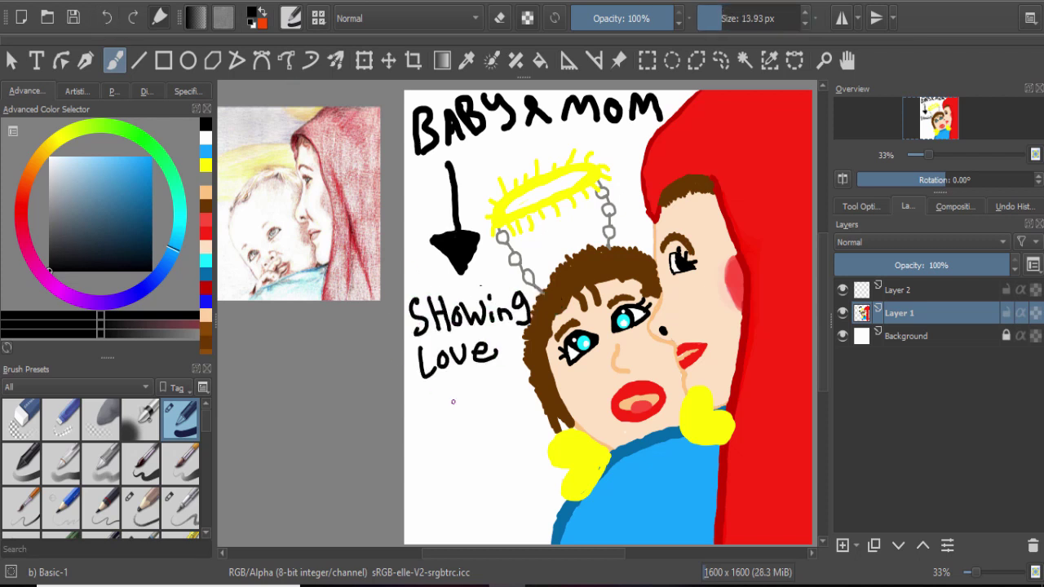
left_click_drag(445, 381, 477, 403)
mouse_move(416, 420)
left_mouse_down()
mouse_move(484, 432)
mouse_move(542, 398)
left_mouse_up()
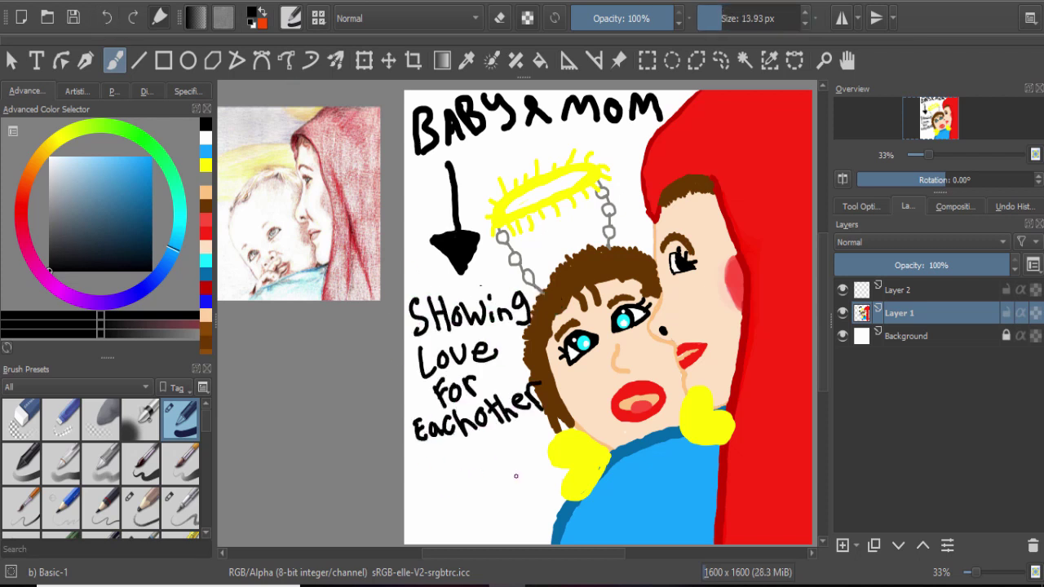
left_click_drag(493, 434, 506, 461)
left_click_drag(436, 481, 434, 496)
left_click_drag(452, 491, 450, 493)
mouse_move(468, 481)
left_mouse_down()
mouse_move(471, 503)
mouse_move(482, 501)
left_mouse_up()
Handwrite 'GOD Loves His Kids', undoing stray strokes.
mouse_move(494, 472)
left_mouse_down()
mouse_move(522, 490)
mouse_move(551, 463)
left_mouse_up()
left_click_drag(412, 521, 473, 537)
left_click_drag(499, 511, 522, 535)
mouse_move(530, 490)
left_mouse_down()
mouse_move(562, 514)
mouse_move(555, 511)
left_mouse_up()
key("ctrl+z")
key("ctrl+z")
key("ctrl+z")
left_click_drag(476, 539, 501, 527)
key("ctrl+z")
Erase and rewrite 'His' at the bottom left of the caption.
key("e")
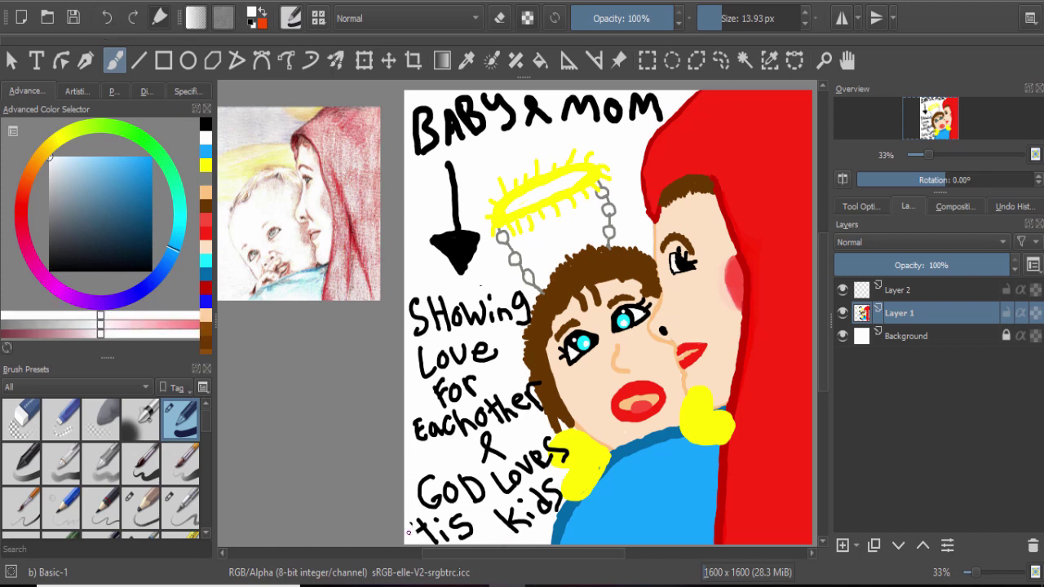
mouse_move(410, 526)
left_mouse_down()
mouse_move(473, 530)
mouse_move(426, 540)
mouse_move(445, 542)
left_mouse_up()
key("e")
left_click_drag(424, 530, 445, 529)
left_click_drag(455, 522, 455, 540)
left_click_drag(476, 525, 458, 542)
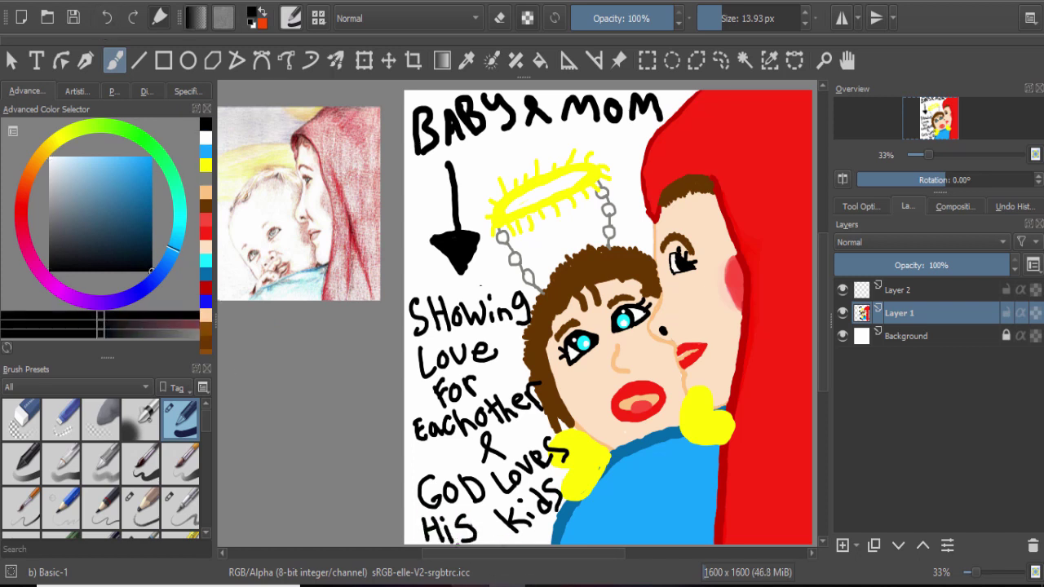
Draw a black necklace with a cross pendant on the baby's blue shirt using a larger brush.
key("ctrl+z")
key("bracketright")
left_click_drag(614, 453, 684, 424)
left_click_drag(655, 465, 670, 534)
mouse_move(635, 493)
left_mouse_down()
mouse_move(685, 472)
mouse_move(668, 536)
left_mouse_up()
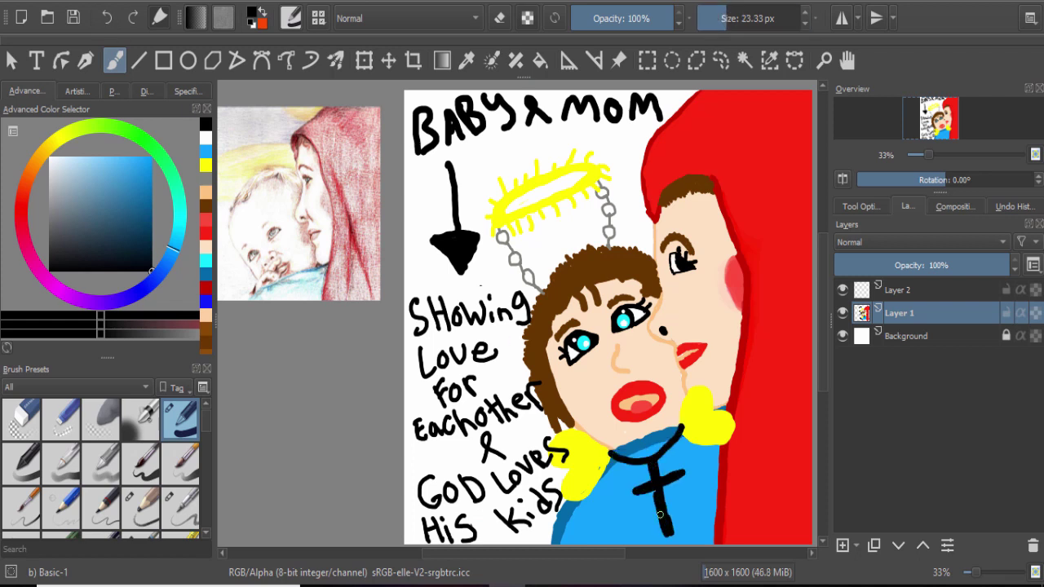
mouse_move(647, 470)
left_mouse_down()
mouse_move(663, 514)
mouse_move(688, 473)
left_mouse_up()
mouse_move(626, 499)
left_mouse_down()
mouse_move(682, 481)
mouse_move(661, 535)
mouse_move(651, 485)
mouse_move(670, 526)
left_mouse_up()
Replace the pendant with a thicker black cross drawn with a larger brush.
left_click(106, 18)
left_click(106, 18)
key("bracketright")
key("bracketright")
key("bracketright")
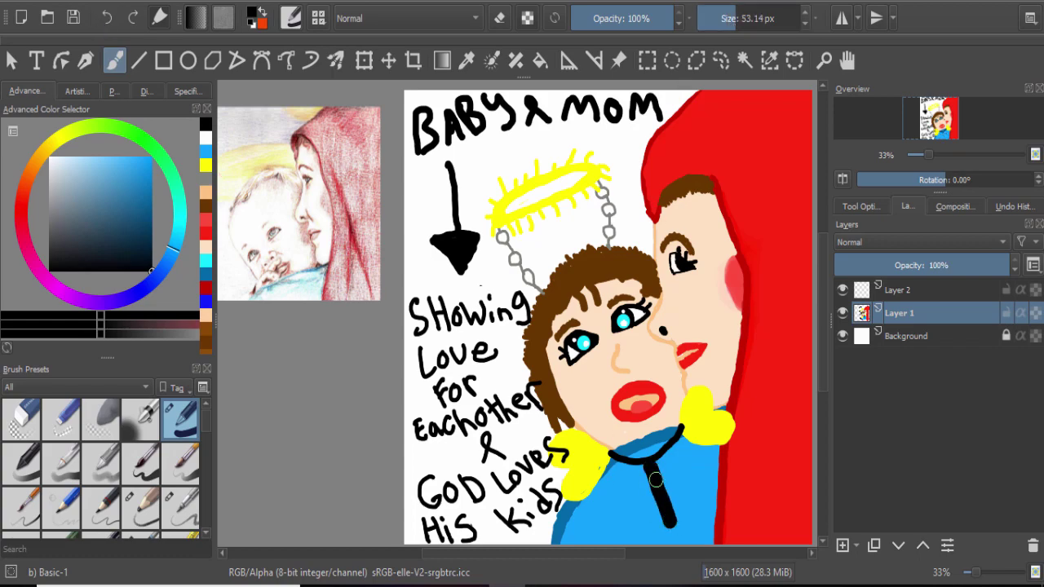
left_click_drag(682, 472, 633, 499)
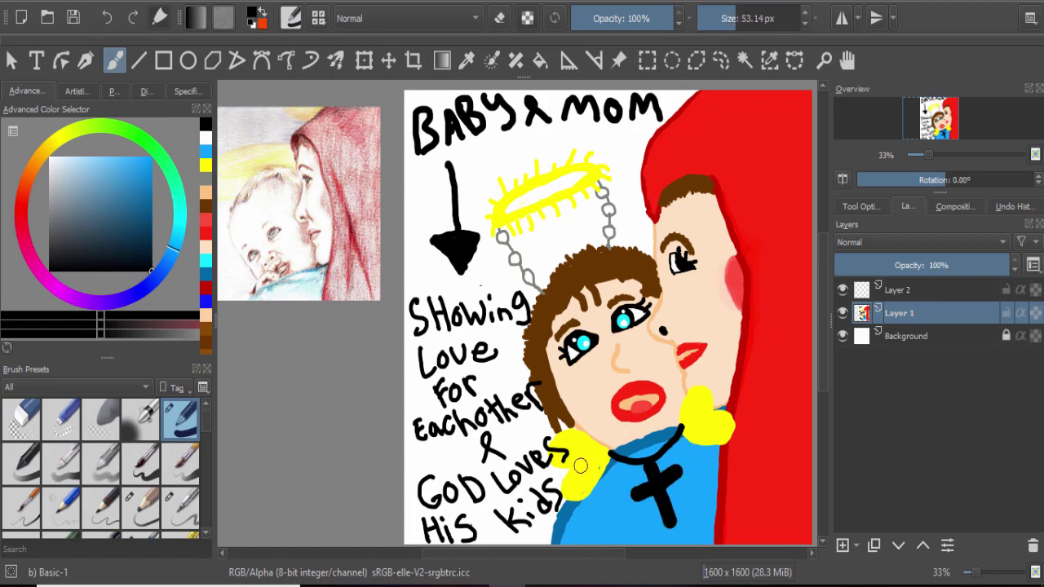